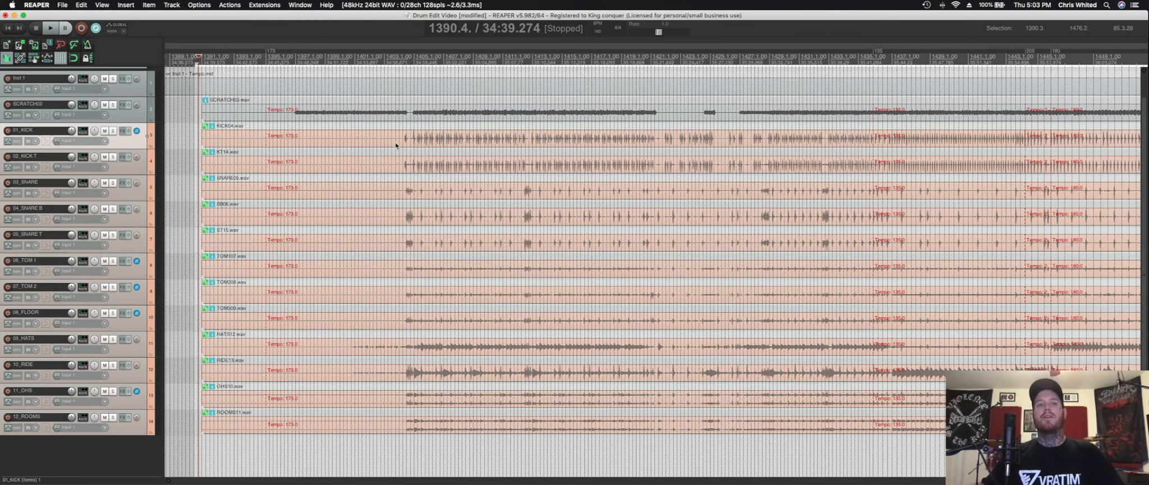
Show the mixer and play back the full drum mix from around bar 1405
{"action": "scroll", "coordinate": [395, 145], "scroll_direction": "left", "scroll_amount": 2}
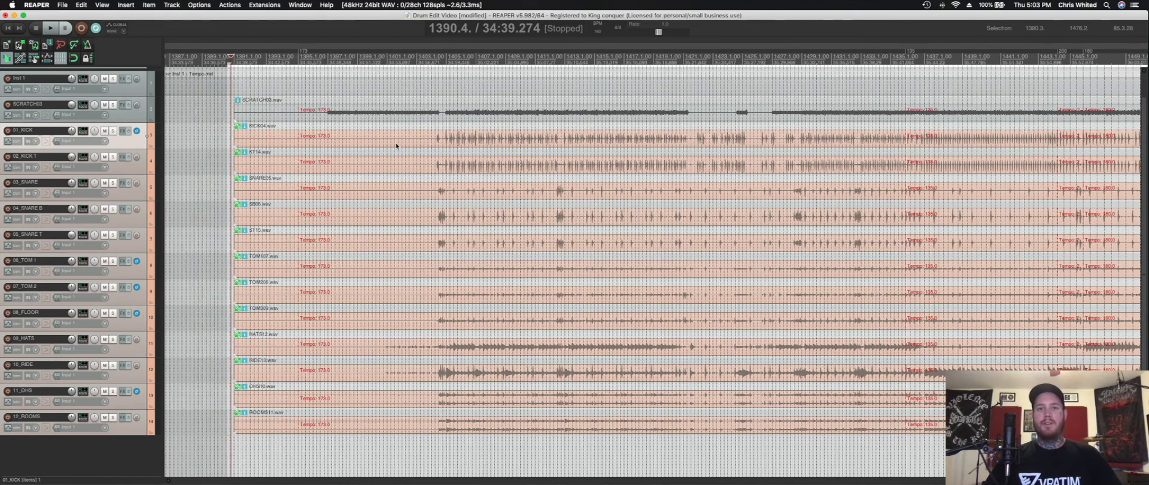
{"action": "key", "text": "super+m"}
{"action": "scroll", "coordinate": [605, 259], "scroll_direction": "down", "scroll_amount": 1}
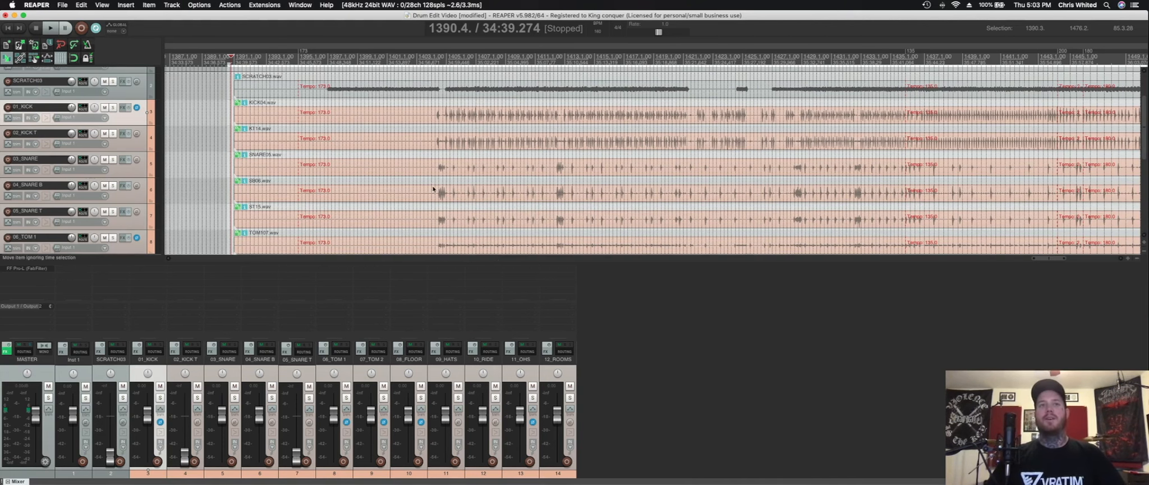
{"action": "scroll", "coordinate": [440, 70], "scroll_direction": "down", "scroll_amount": 2}
{"action": "left_click", "coordinate": [449, 62]}
{"action": "key", "text": "space"}
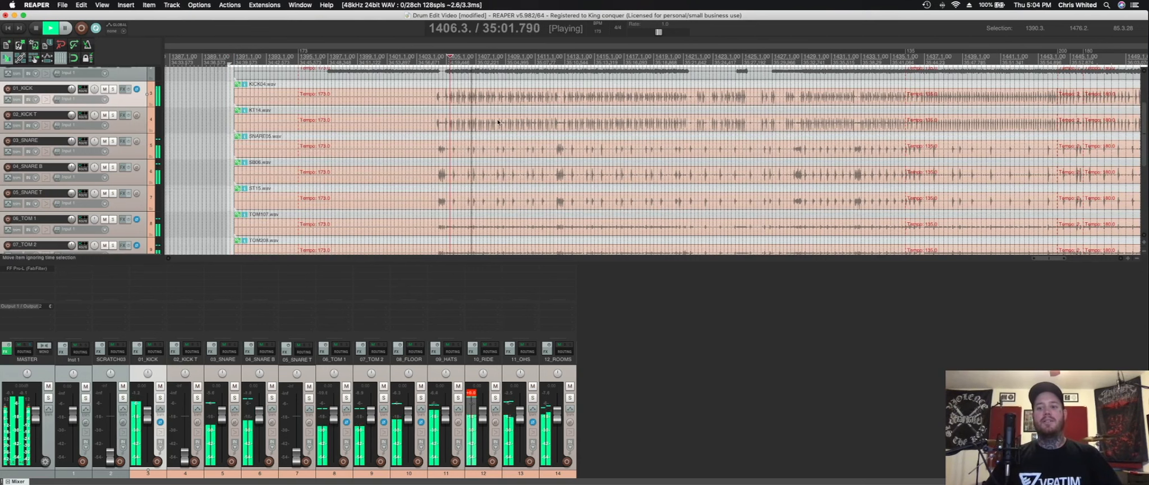
{"action": "key", "text": "space"}
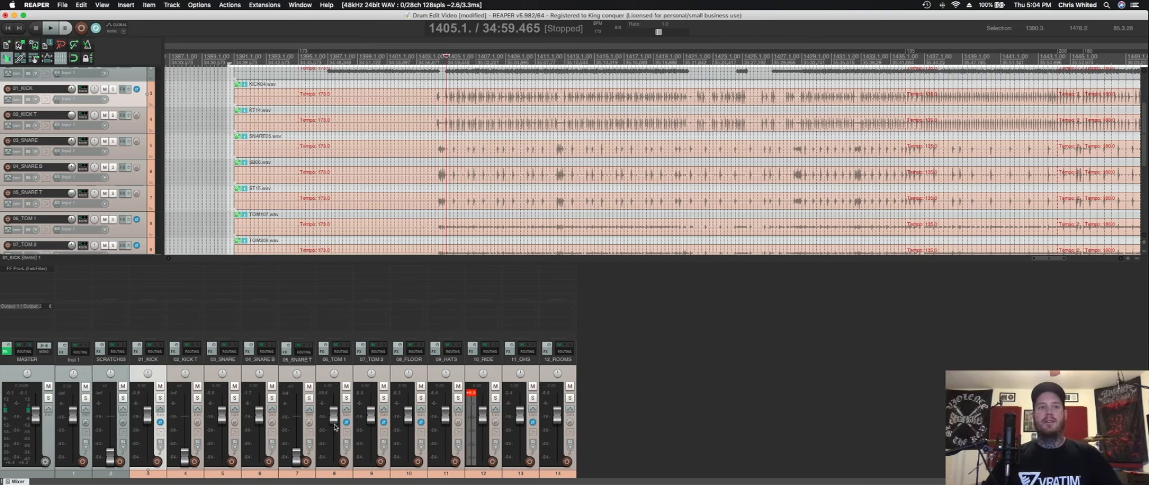
Adjust the panning of the 06_TOM 1, 08_FLOOR, 09_HATS and 10_RIDE tracks
{"action": "left_click_drag", "start_coordinate": [333, 375], "coordinate": [333, 383]}
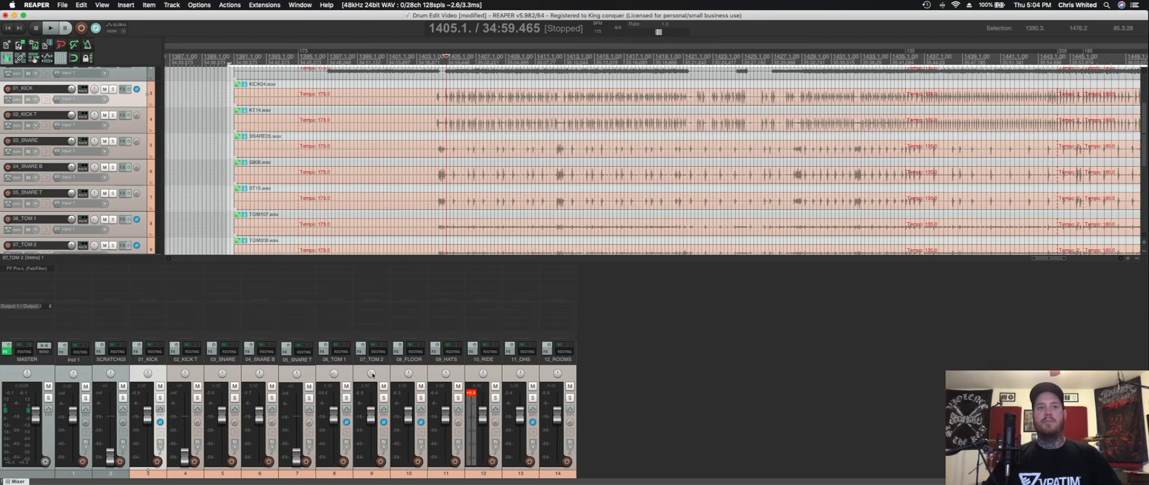
{"action": "left_click_drag", "start_coordinate": [408, 375], "coordinate": [408, 376]}
{"action": "left_click_drag", "start_coordinate": [334, 375], "coordinate": [332, 375]}
{"action": "left_click_drag", "start_coordinate": [332, 375], "coordinate": [332, 376]}
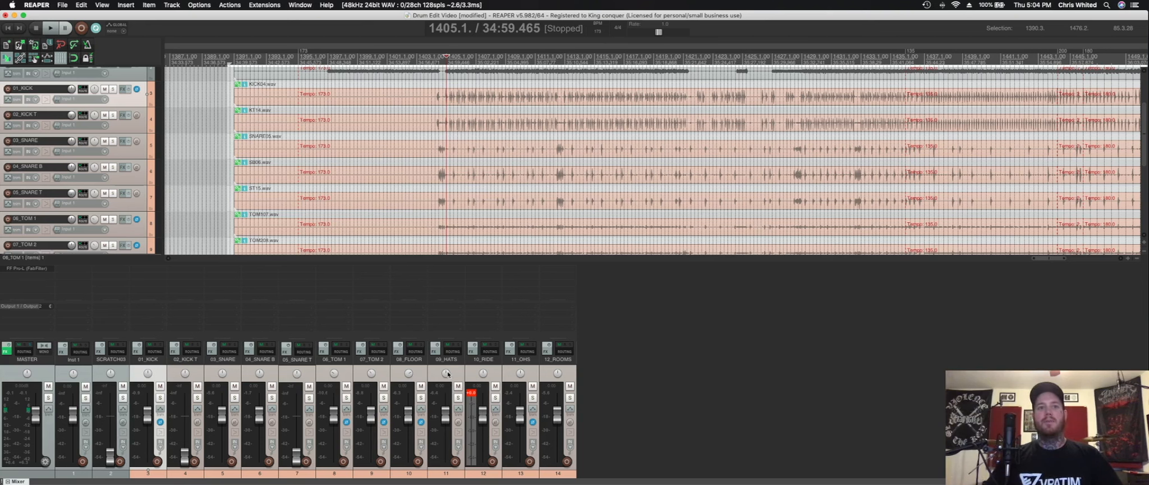
{"action": "left_click", "coordinate": [446, 373]}
{"action": "left_click", "coordinate": [482, 374]}
{"action": "left_click", "coordinate": [482, 374]}
{"action": "left_click_drag", "start_coordinate": [483, 375], "coordinate": [483, 379]}
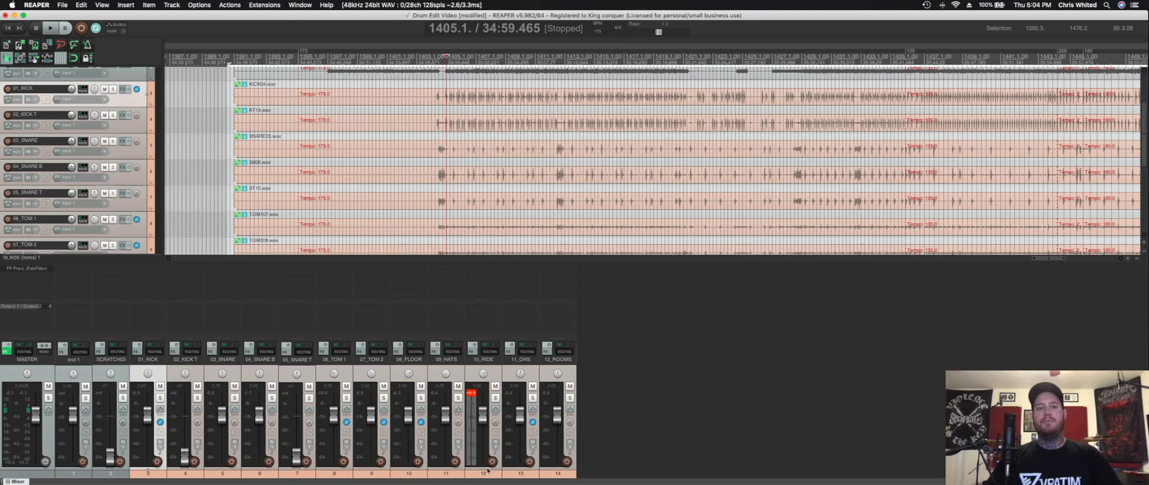
Lower the volume of the 10_RIDE and 09_HATS tracks to -inf dB
{"action": "left_click_drag", "start_coordinate": [487, 429], "coordinate": [487, 477]}
{"action": "left_click_drag", "start_coordinate": [444, 420], "coordinate": [449, 475]}
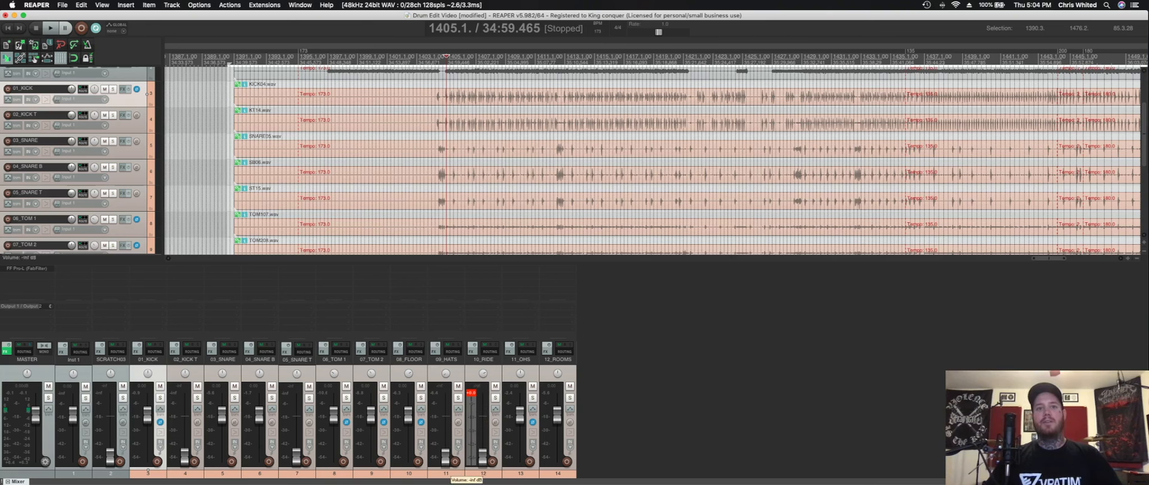
{"action": "left_click", "coordinate": [198, 378]}
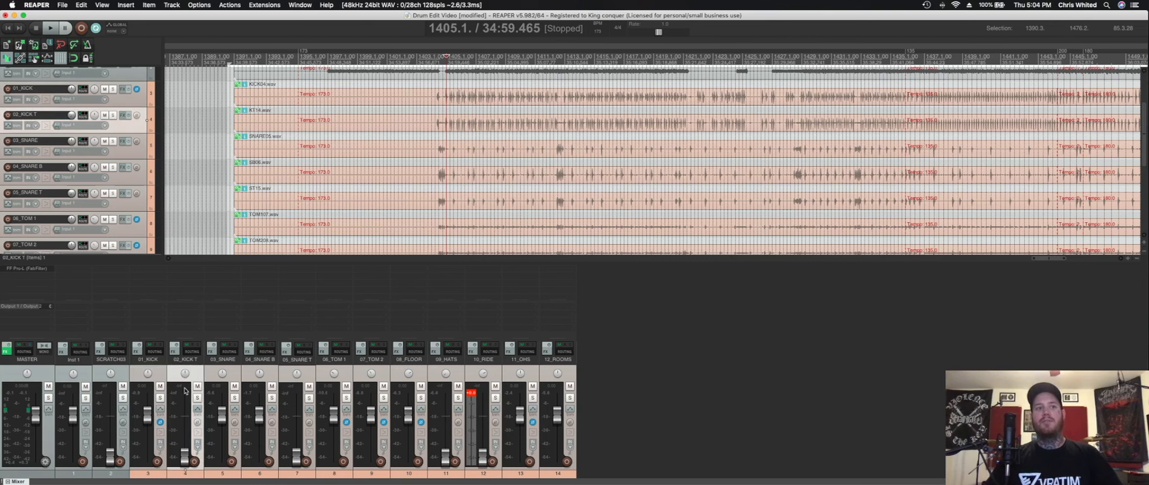
Raise the 05_SNARE T volume to +1.45 dB and audition the track soloed from bar 1404, ending with it unsoloed
{"action": "left_click", "coordinate": [311, 378]}
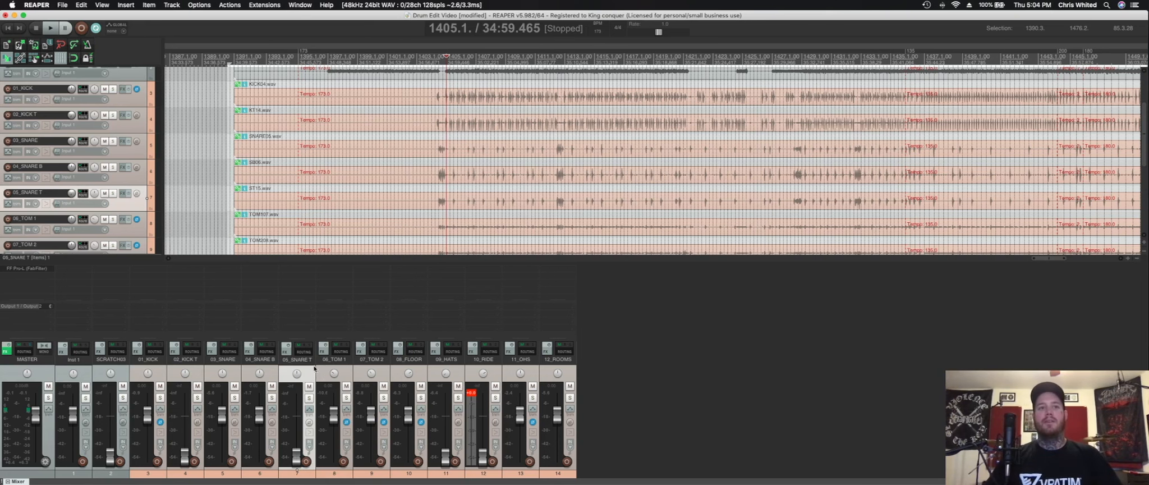
{"action": "left_click", "coordinate": [309, 397]}
{"action": "left_click_drag", "start_coordinate": [296, 457], "coordinate": [296, 412]}
{"action": "left_click", "coordinate": [436, 62]}
{"action": "key", "text": "space"}
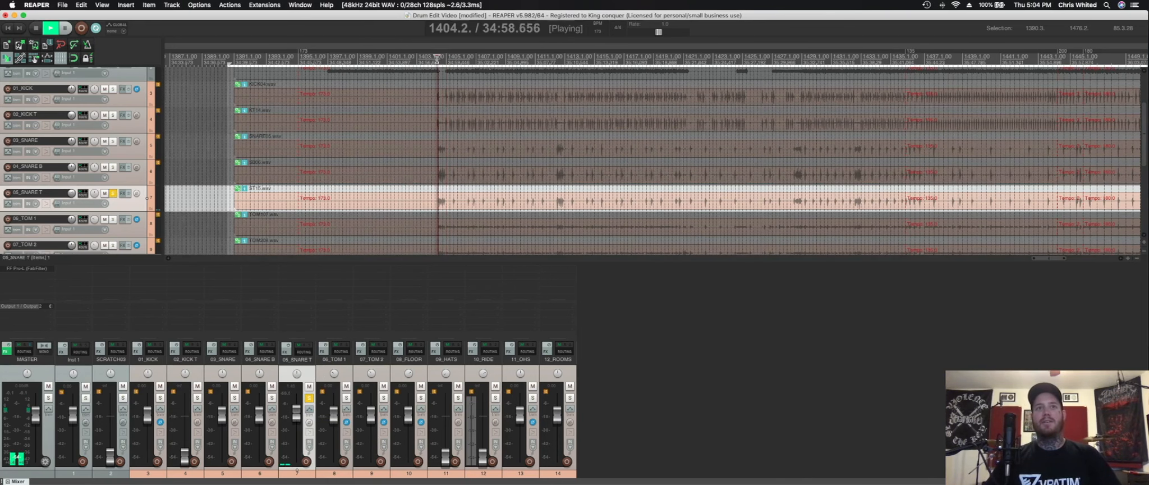
{"action": "key", "text": "space"}
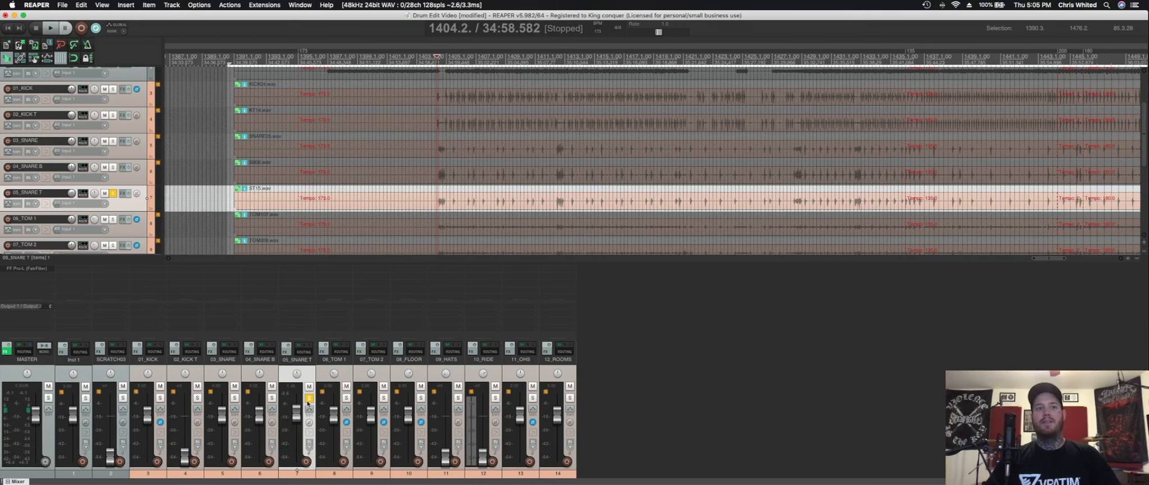
{"action": "left_click", "coordinate": [309, 398]}
{"action": "mouse_move", "coordinate": [297, 414]}
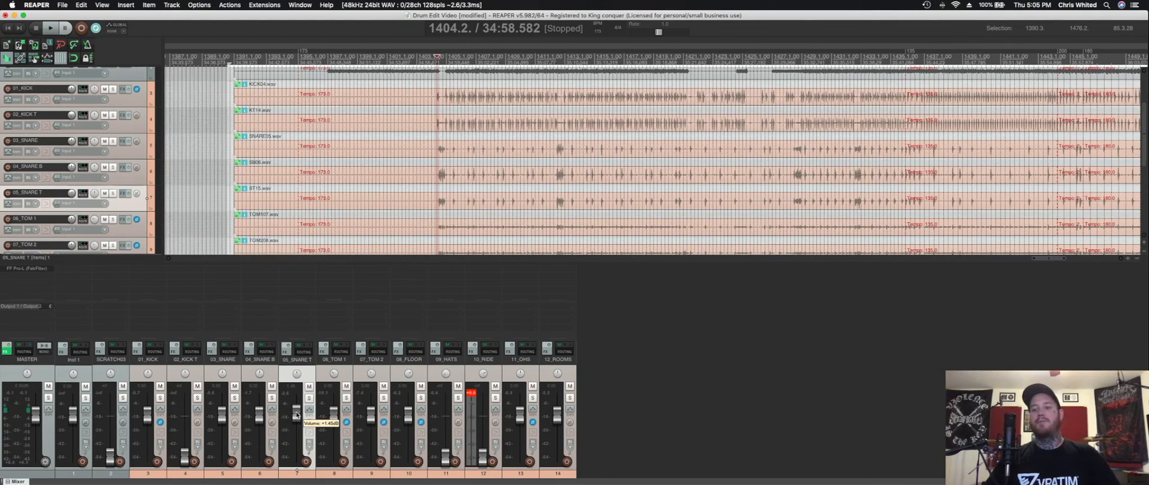
Lower the 12_ROOMS track volume and enlarge the docked mixer
{"action": "left_click", "coordinate": [439, 180]}
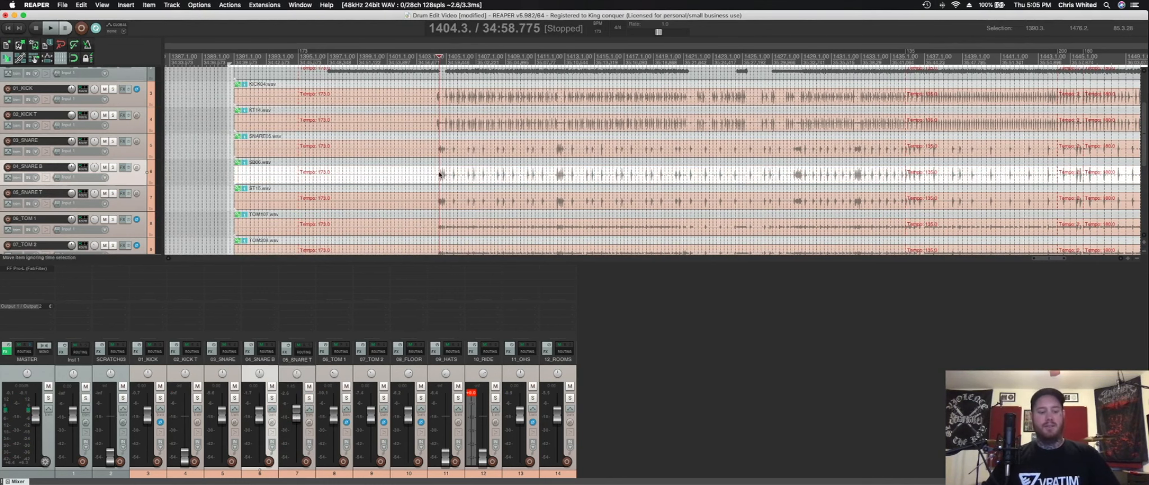
{"action": "scroll", "coordinate": [465, 182], "scroll_direction": "up", "scroll_amount": 1}
{"action": "scroll", "coordinate": [465, 182], "scroll_direction": "up", "scroll_amount": 8}
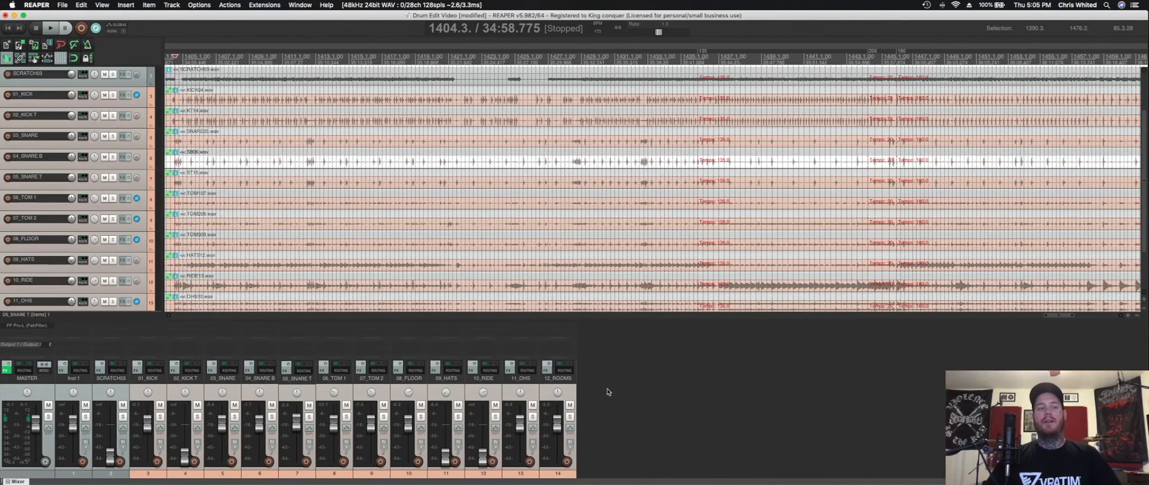
{"action": "mouse_move", "coordinate": [558, 427]}
{"action": "left_click_drag", "start_coordinate": [559, 428], "coordinate": [562, 446]}
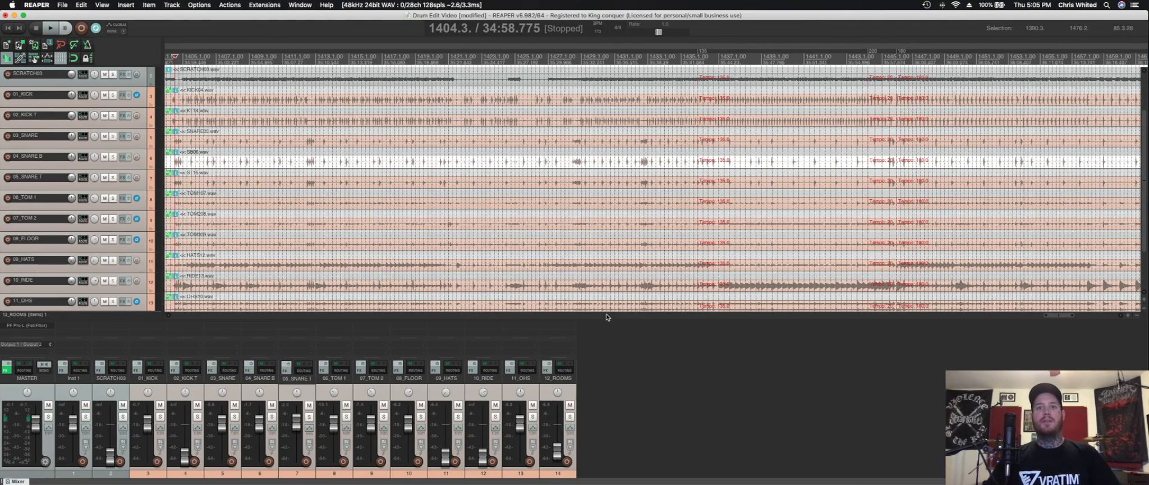
{"action": "left_click_drag", "start_coordinate": [606, 320], "coordinate": [604, 250]}
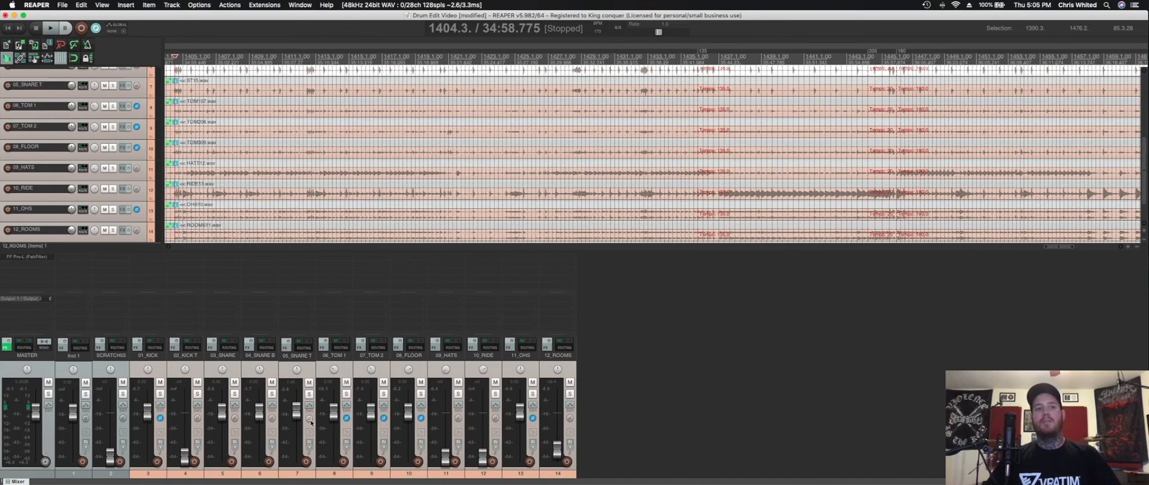
Toggle the phase inversion of the 06_TOM 1 track off and back on
{"action": "left_click", "coordinate": [346, 418]}
{"action": "left_click", "coordinate": [346, 418]}
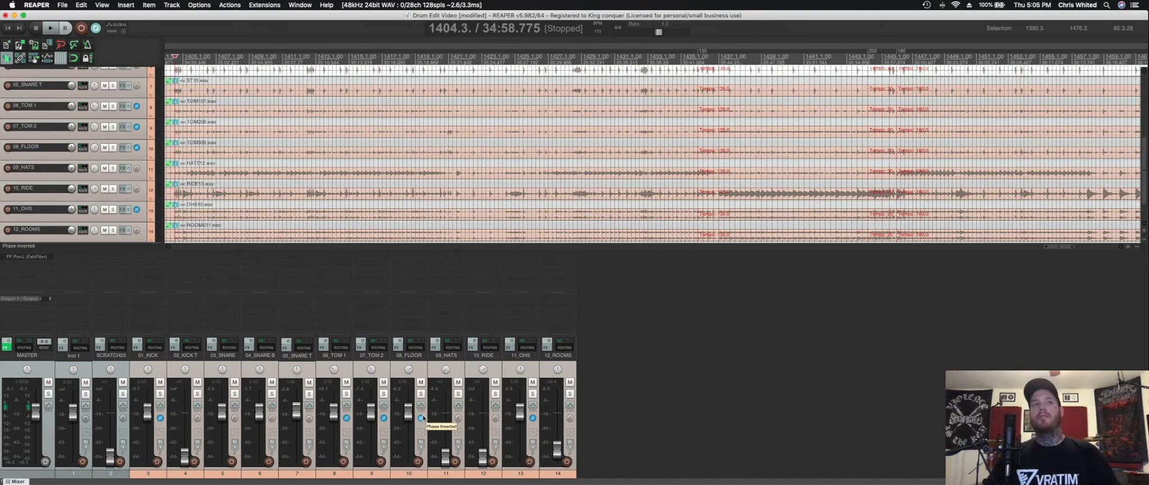
Solo 03_SNARE alongside 04_SNARE B and audition the looped snare hit while flipping 04_SNARE B's phase
{"action": "scroll", "coordinate": [371, 134], "scroll_direction": "left", "scroll_amount": 5}
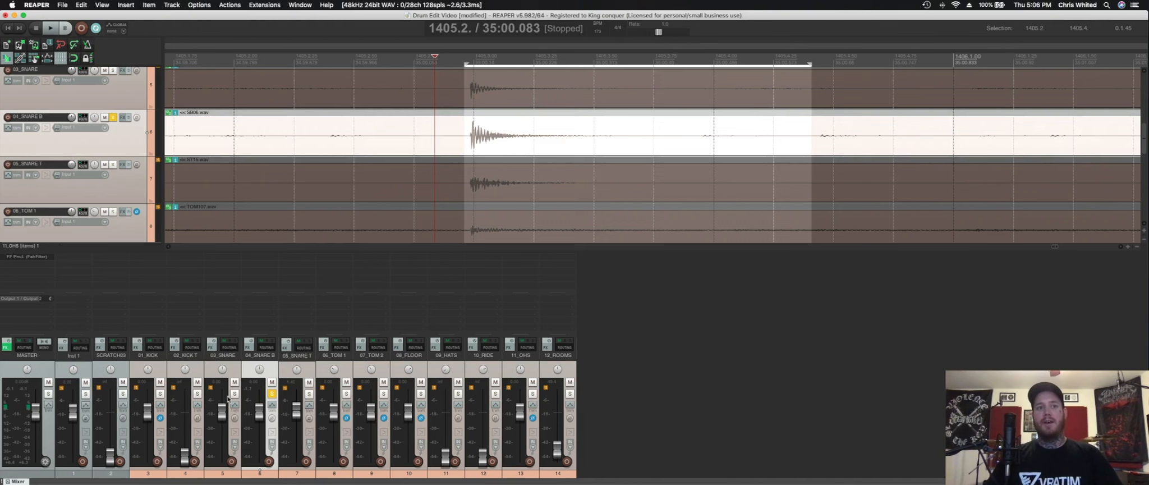
{"action": "left_click", "coordinate": [234, 393]}
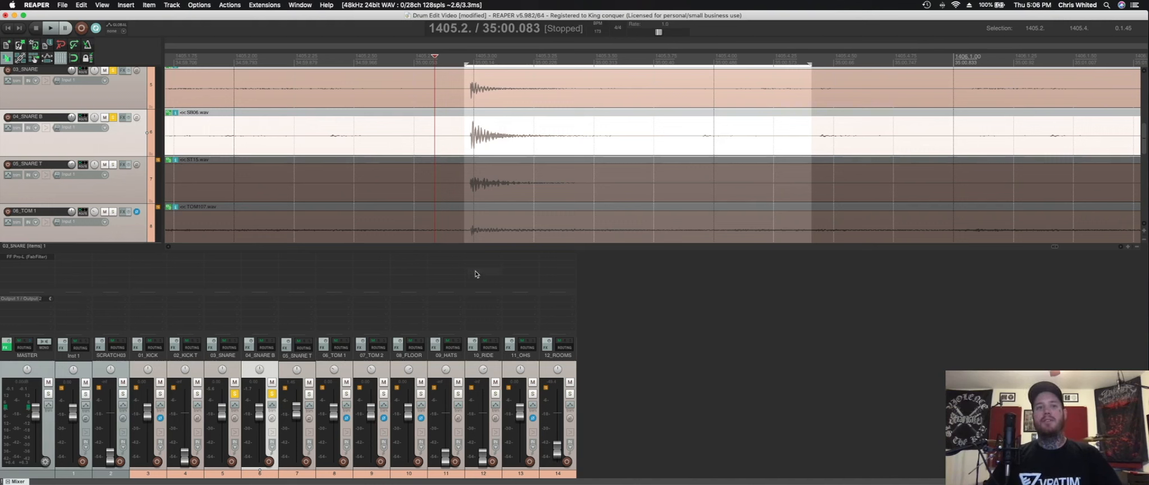
{"action": "key", "text": "space"}
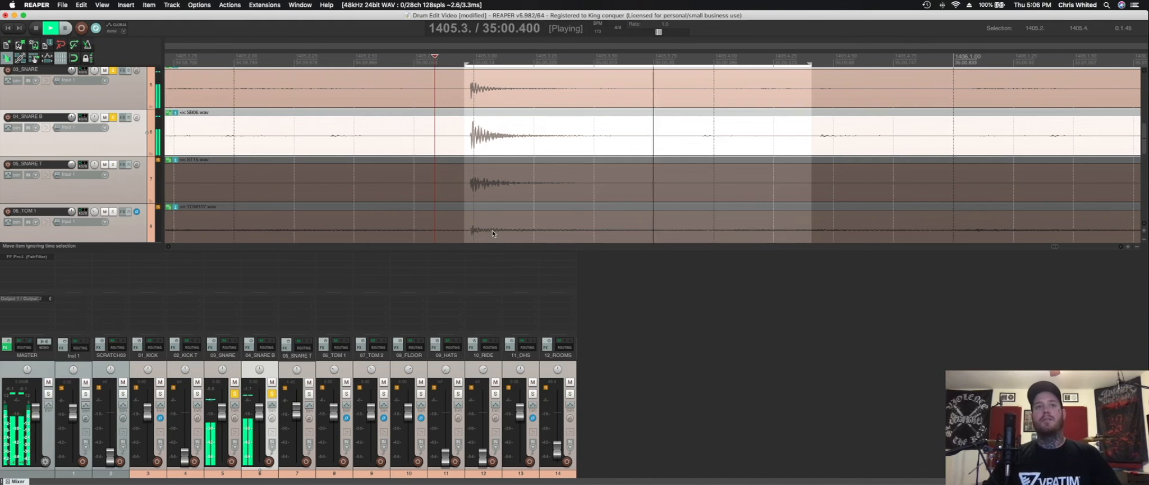
{"action": "left_click", "coordinate": [272, 418]}
{"action": "left_click", "coordinate": [272, 418]}
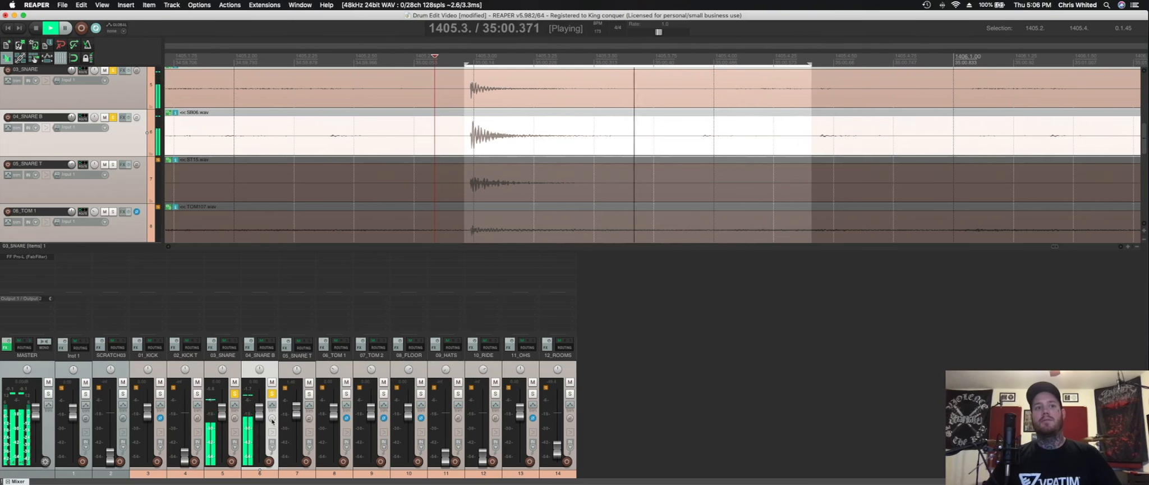
{"action": "key", "text": "space"}
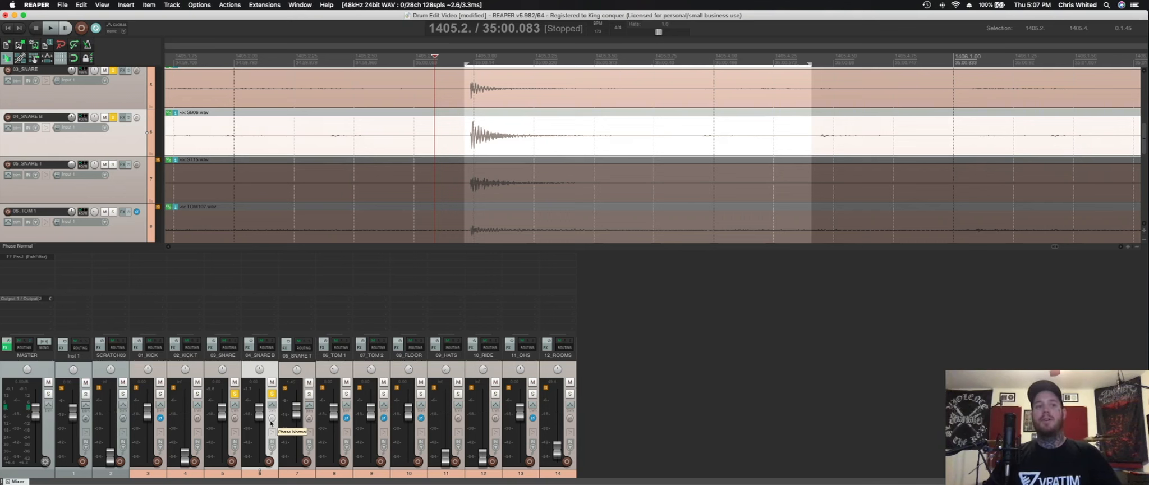
Replay the looped snare hit to compare 04_SNARE B's normal and inverted phase, and unsolo both snare tracks
{"action": "key", "text": "space"}
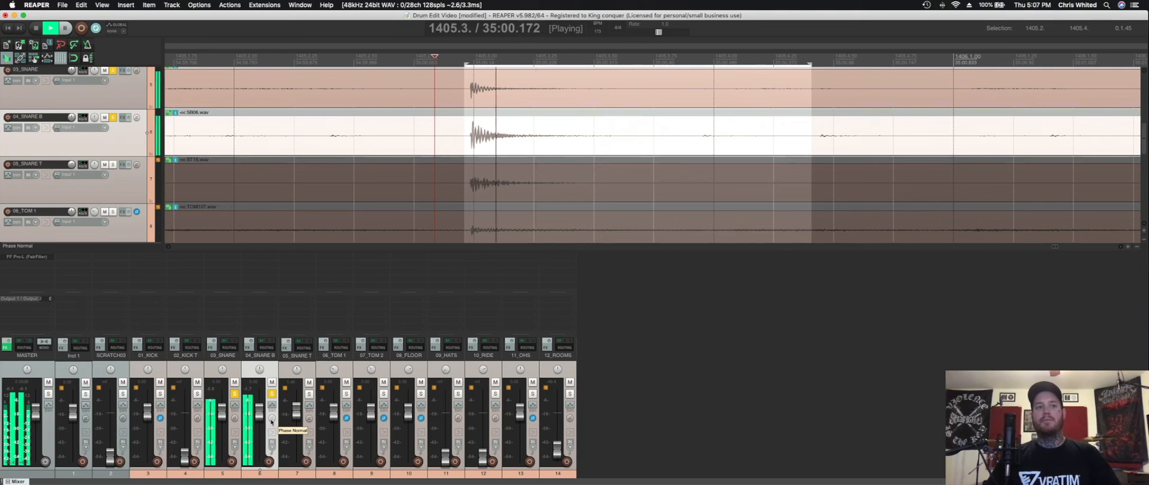
{"action": "left_click", "coordinate": [272, 418]}
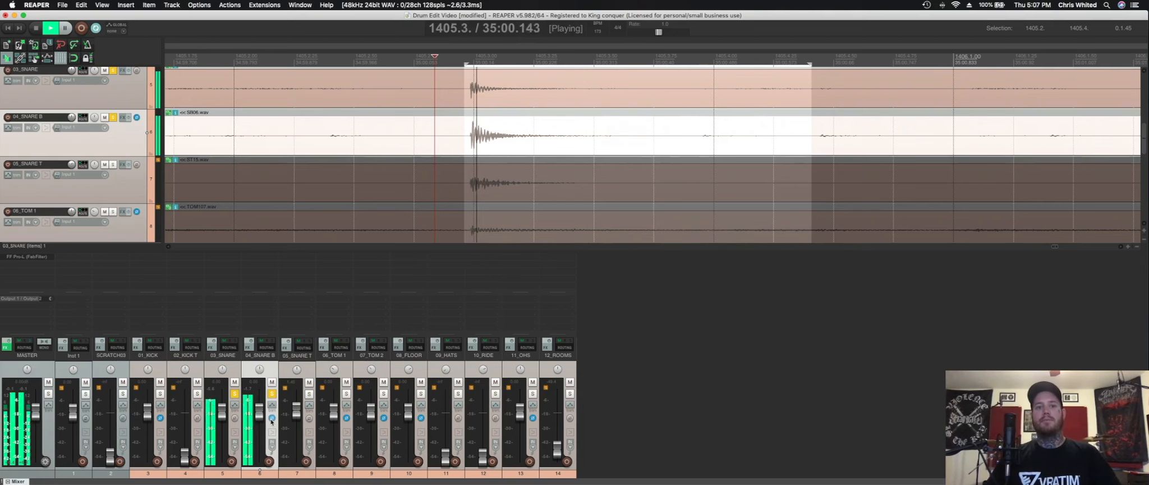
{"action": "left_click", "coordinate": [271, 418]}
{"action": "key", "text": "space"}
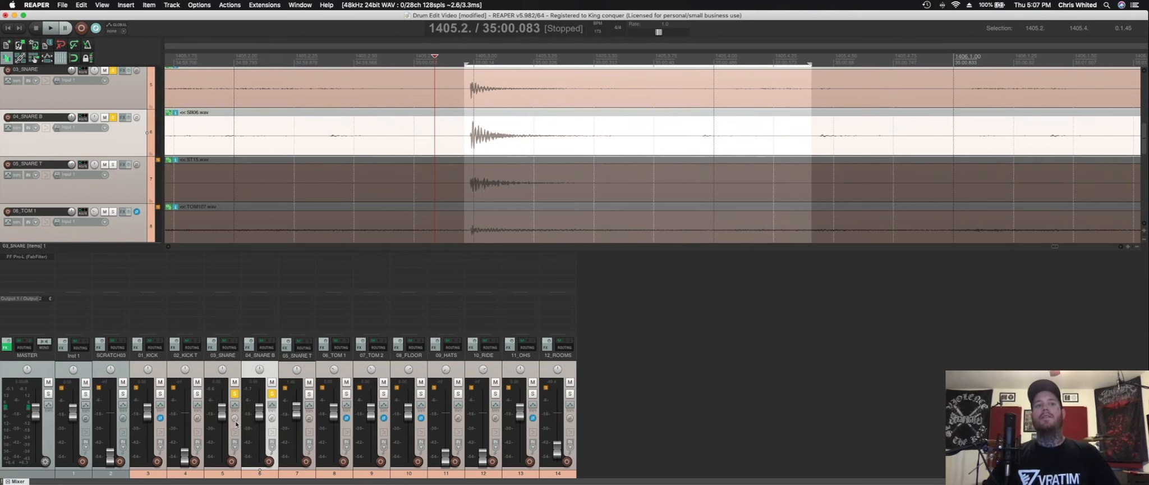
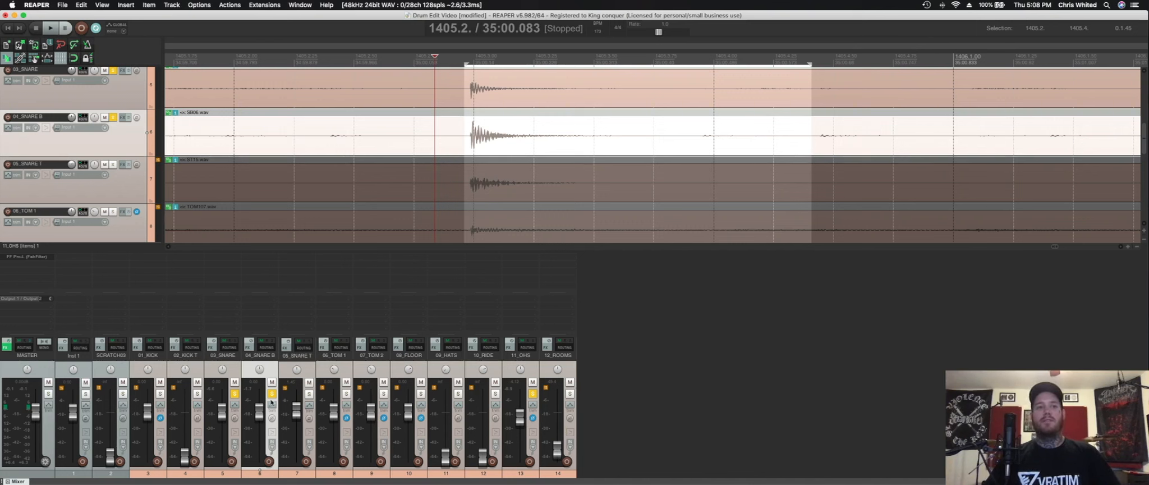
{"action": "left_click", "coordinate": [272, 394]}
{"action": "left_click", "coordinate": [235, 393]}
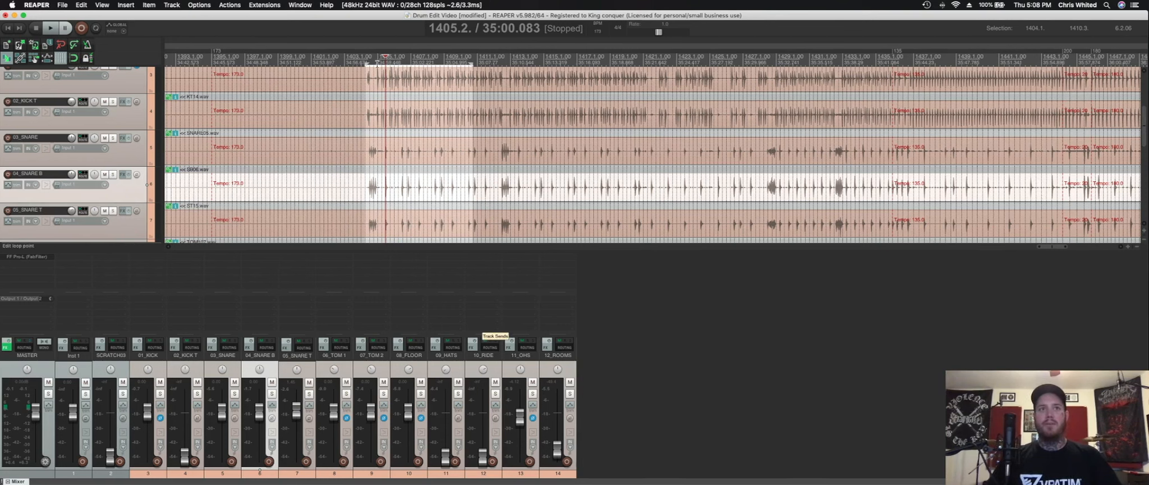
Rebalance the drums during playback by lowering 04_SNARE B, pulling 05_SNARE T fully down and raising 12_ROOMS
{"action": "key", "text": "space"}
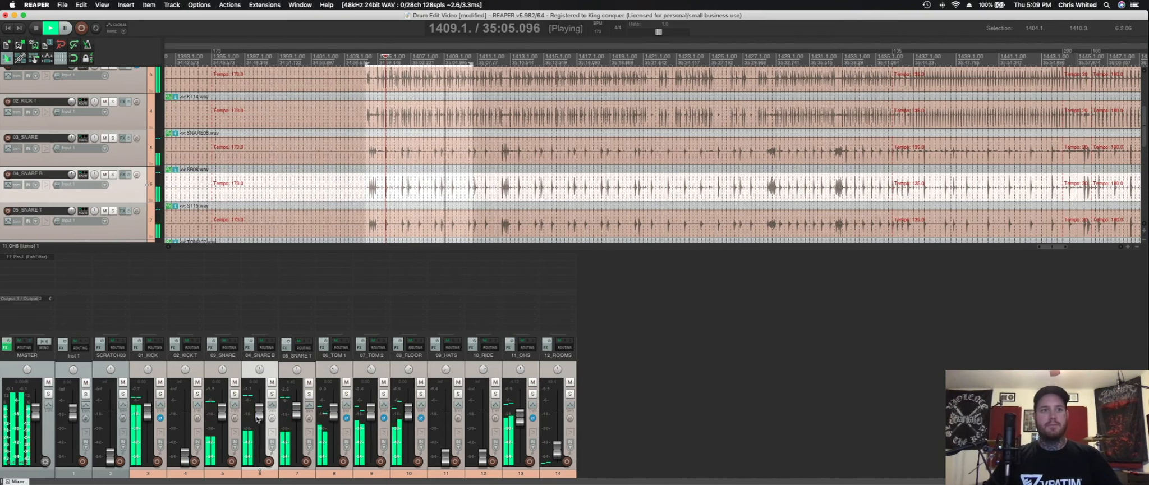
{"action": "left_click_drag", "start_coordinate": [257, 418], "coordinate": [260, 424]}
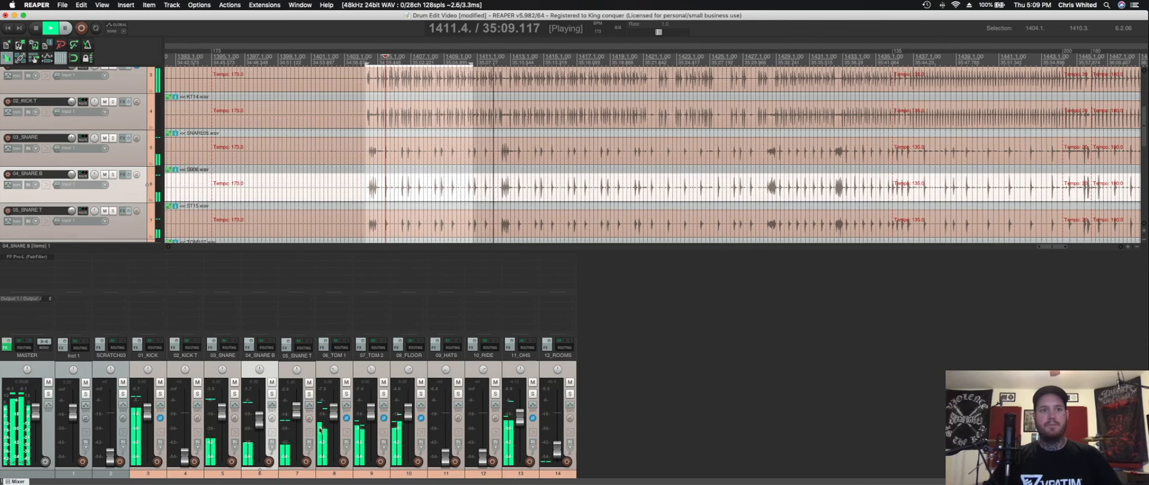
{"action": "left_click_drag", "start_coordinate": [296, 431], "coordinate": [297, 451]}
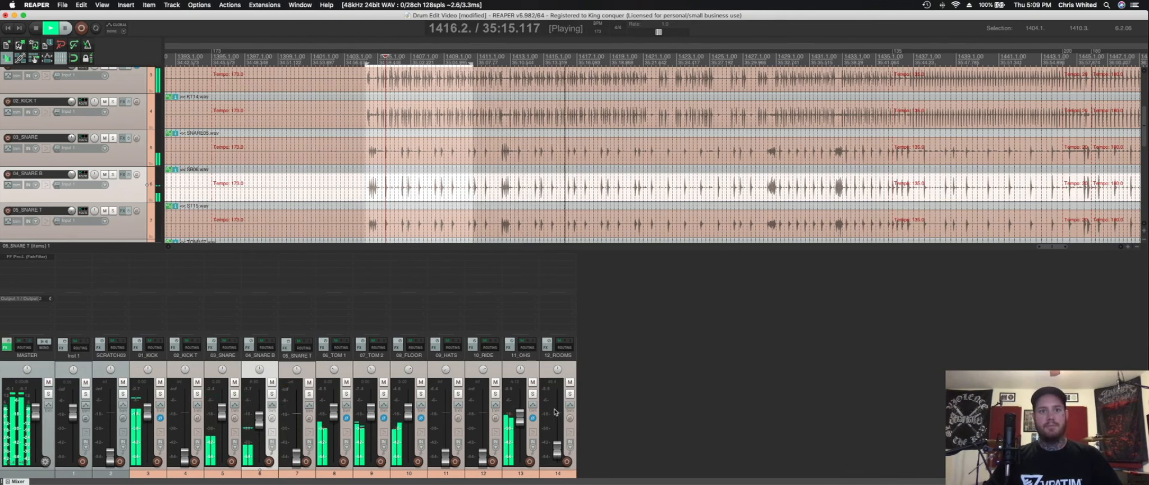
{"action": "left_click_drag", "start_coordinate": [557, 447], "coordinate": [520, 425]}
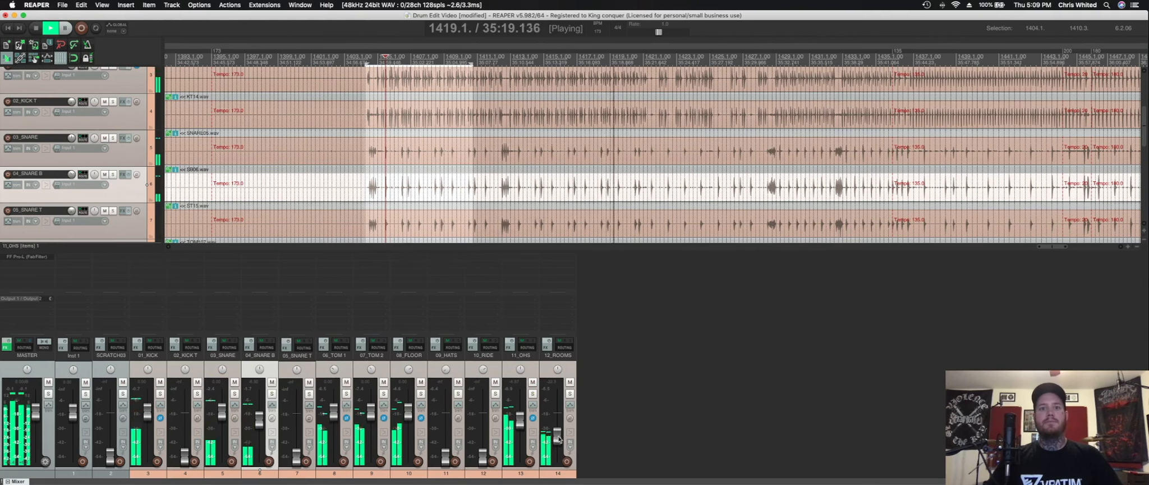
{"action": "key", "text": "space"}
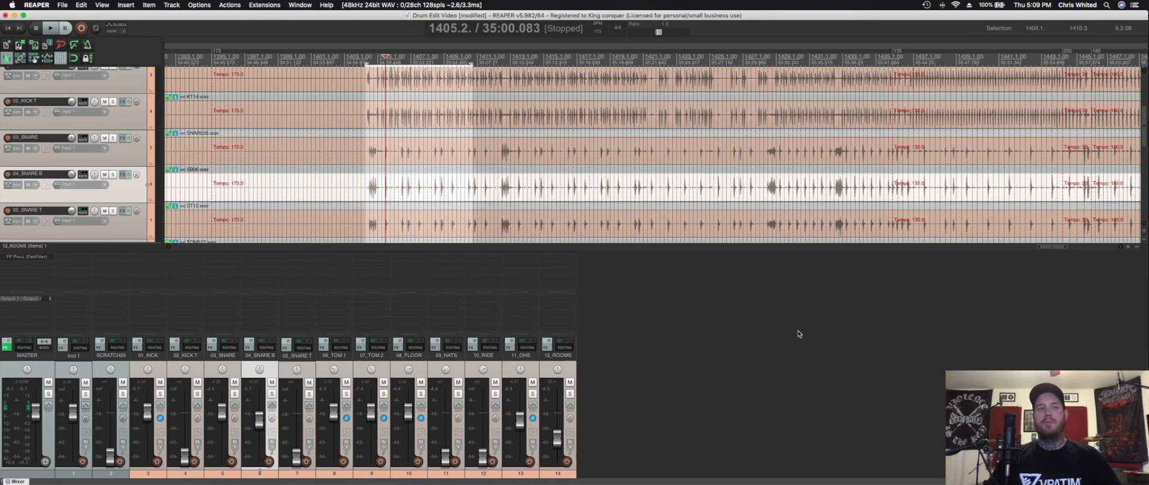
Hide the mixer, select the 01_KICK item and place the edit cursor near bar 1401
{"action": "key", "text": "super+m"}
{"action": "scroll", "coordinate": [616, 218], "scroll_direction": "down", "scroll_amount": 8}
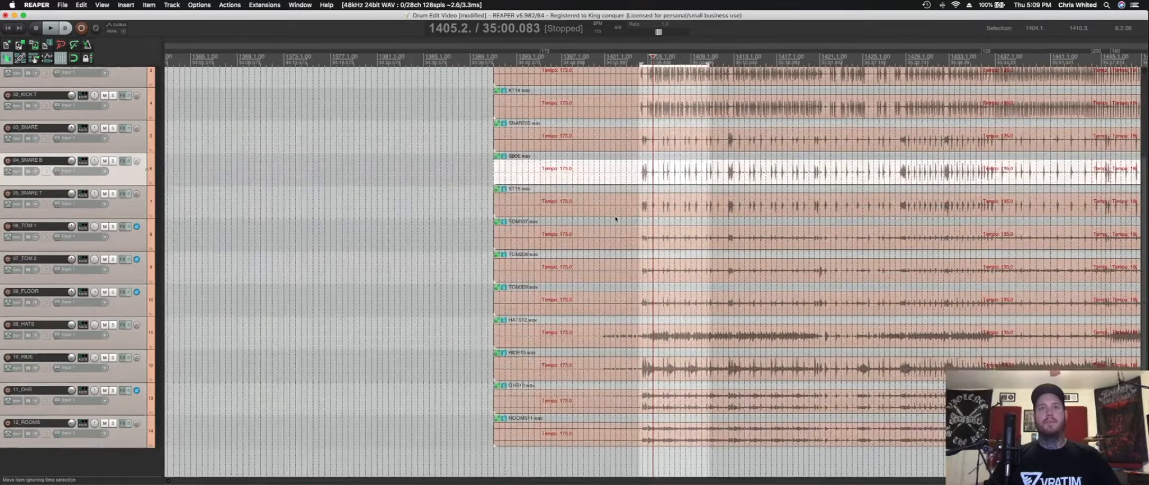
{"action": "scroll", "coordinate": [616, 219], "scroll_direction": "down", "scroll_amount": 3}
{"action": "scroll", "coordinate": [616, 219], "scroll_direction": "up", "scroll_amount": 5}
{"action": "scroll", "coordinate": [616, 219], "scroll_direction": "down", "scroll_amount": 2}
{"action": "scroll", "coordinate": [616, 219], "scroll_direction": "right", "scroll_amount": 10}
{"action": "left_click", "coordinate": [314, 214]}
{"action": "left_click", "coordinate": [257, 152]}
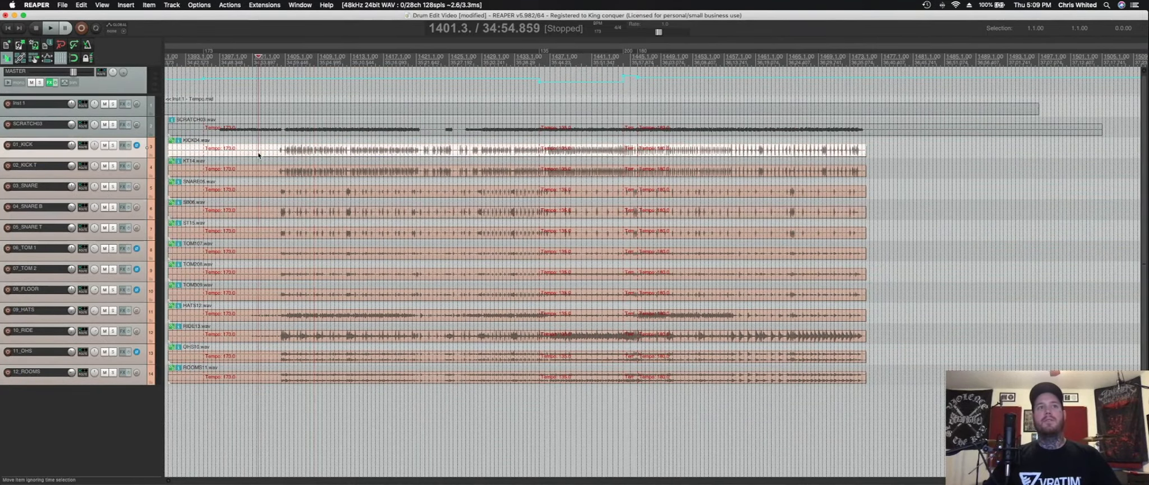
Select the drum items on all tracks from 01_KICK to 12_ROOMS around bar 1404
{"action": "left_click", "coordinate": [260, 170]}
{"action": "left_click", "coordinate": [261, 191]}
{"action": "left_click", "coordinate": [271, 214]}
{"action": "left_click", "coordinate": [269, 232]}
{"action": "left_click", "coordinate": [264, 254]}
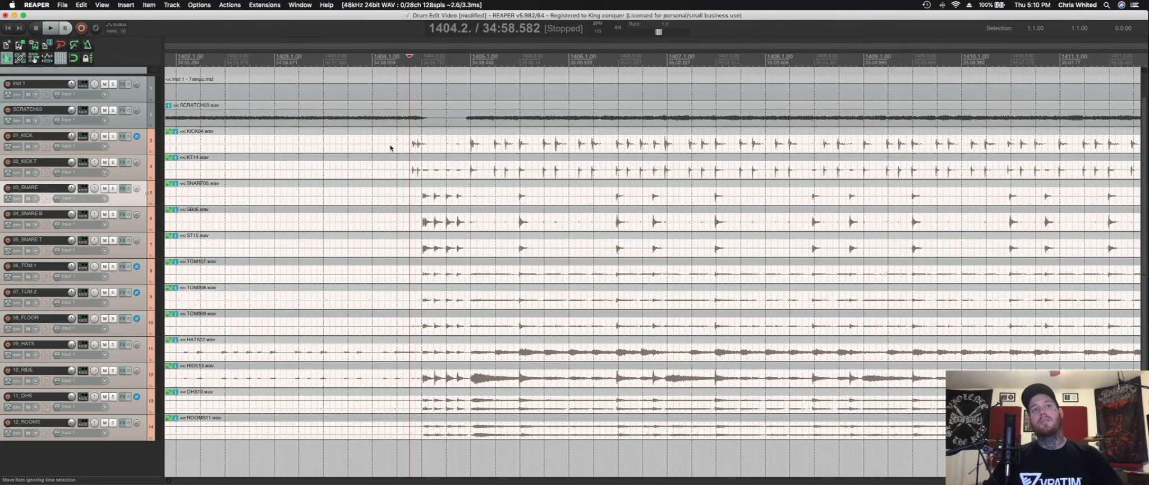
{"action": "left_click_drag", "start_coordinate": [387, 145], "coordinate": [426, 429]}
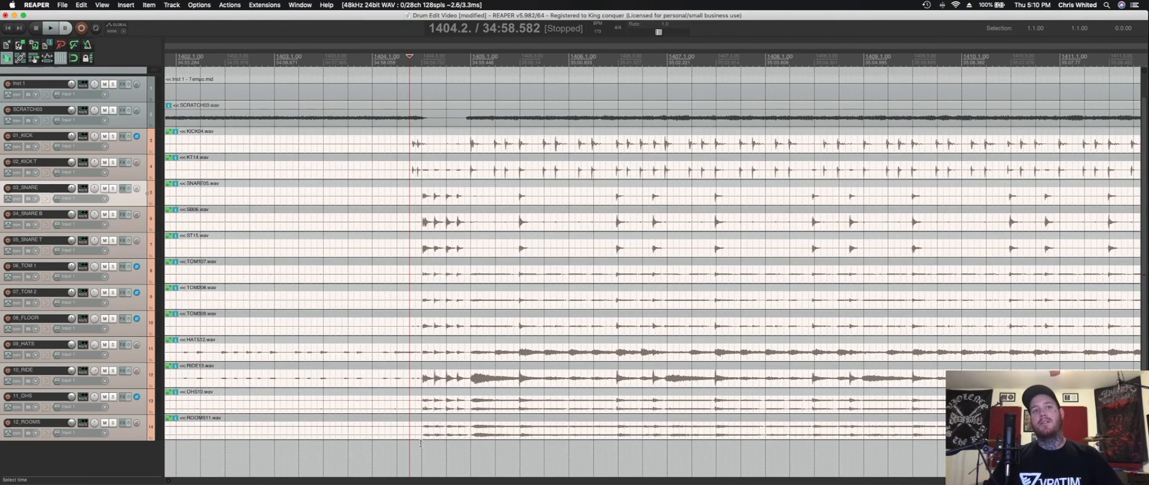
{"action": "left_click_drag", "start_coordinate": [390, 141], "coordinate": [408, 433]}
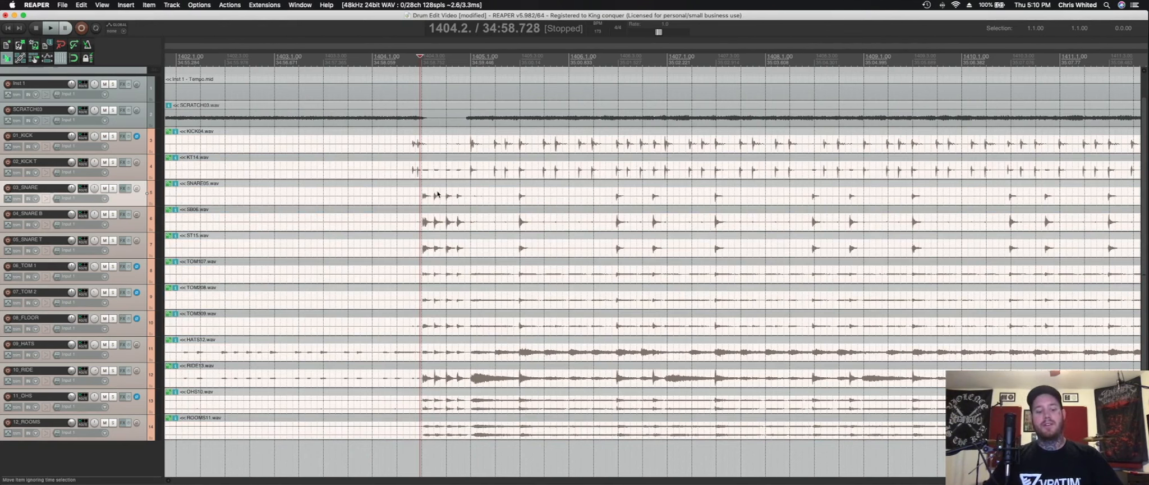
Enable item grouping and check that selecting one item selects its whole group
{"action": "left_click", "coordinate": [21, 59]}
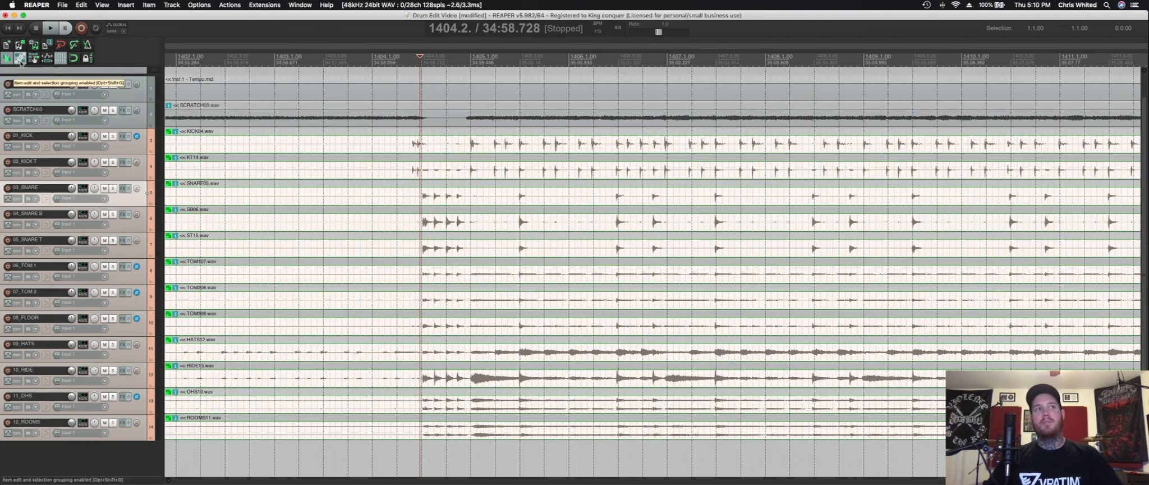
{"action": "right_click", "coordinate": [21, 62]}
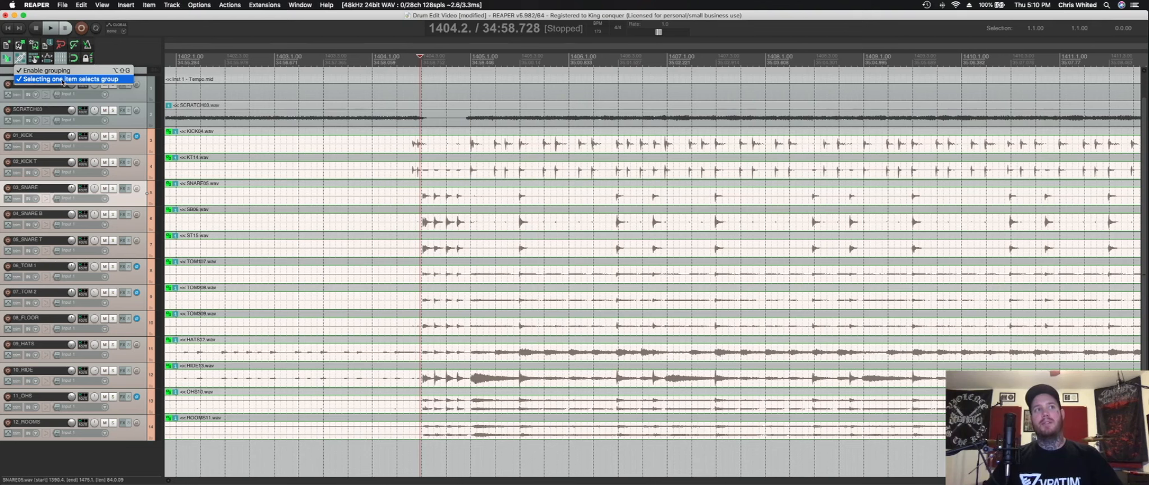
{"action": "left_click", "coordinate": [363, 175]}
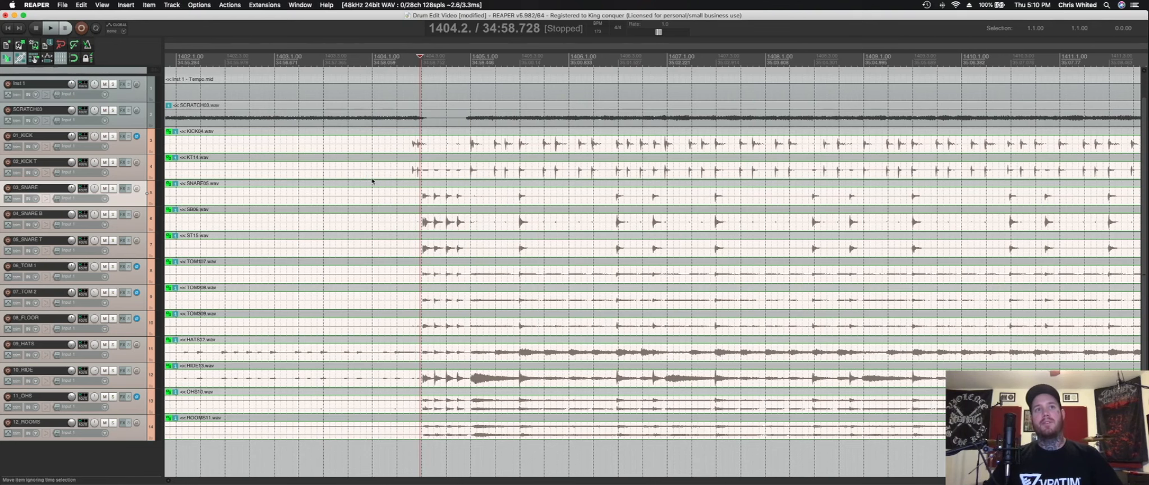
Test the grouping by selecting individual kick and snare items across the drum tracks
{"action": "left_click", "coordinate": [377, 146]}
{"action": "left_click", "coordinate": [385, 197]}
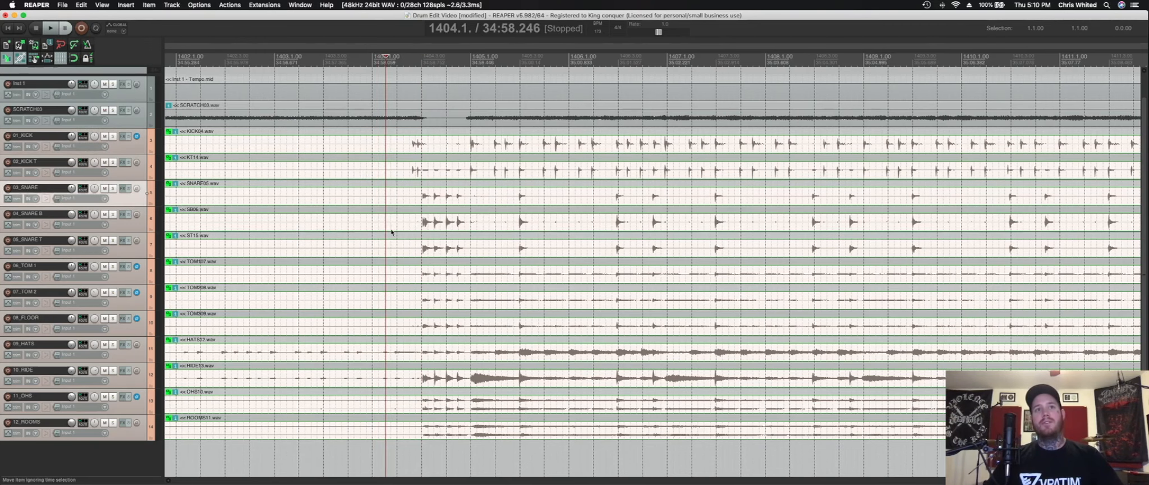
{"action": "left_click", "coordinate": [392, 228]}
{"action": "left_click", "coordinate": [495, 244]}
{"action": "left_click", "coordinate": [495, 222]}
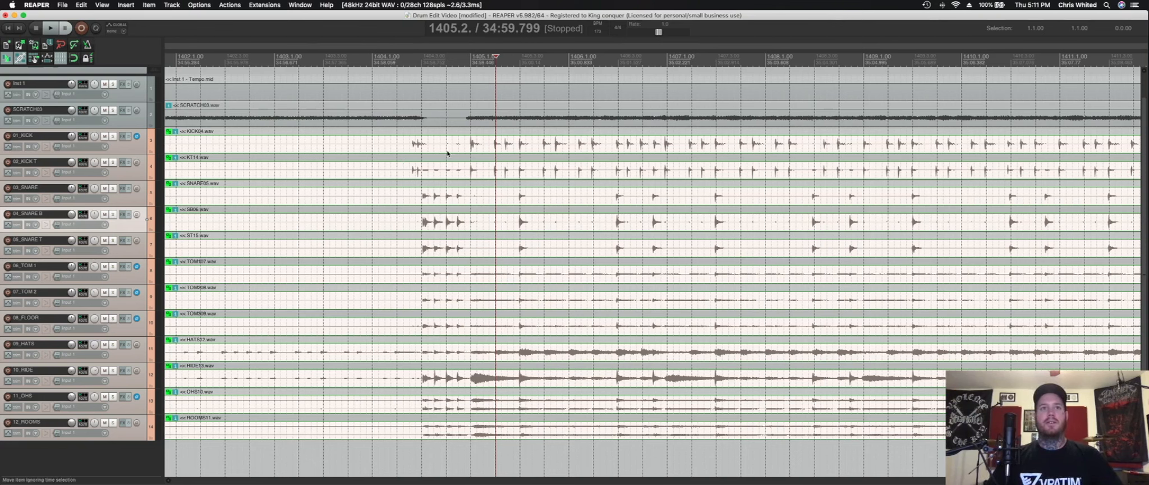
Split the grouped drum items just before the first kick hits in bar 1404 and again just before the first snare hit
{"action": "left_click", "coordinate": [405, 147]}
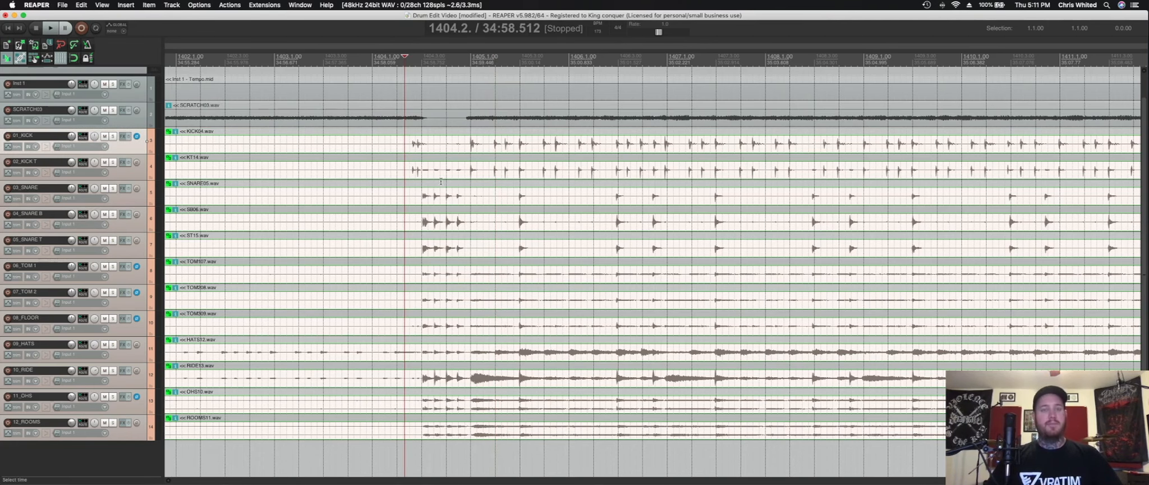
{"action": "scroll", "coordinate": [441, 181], "scroll_direction": "up", "scroll_amount": 10}
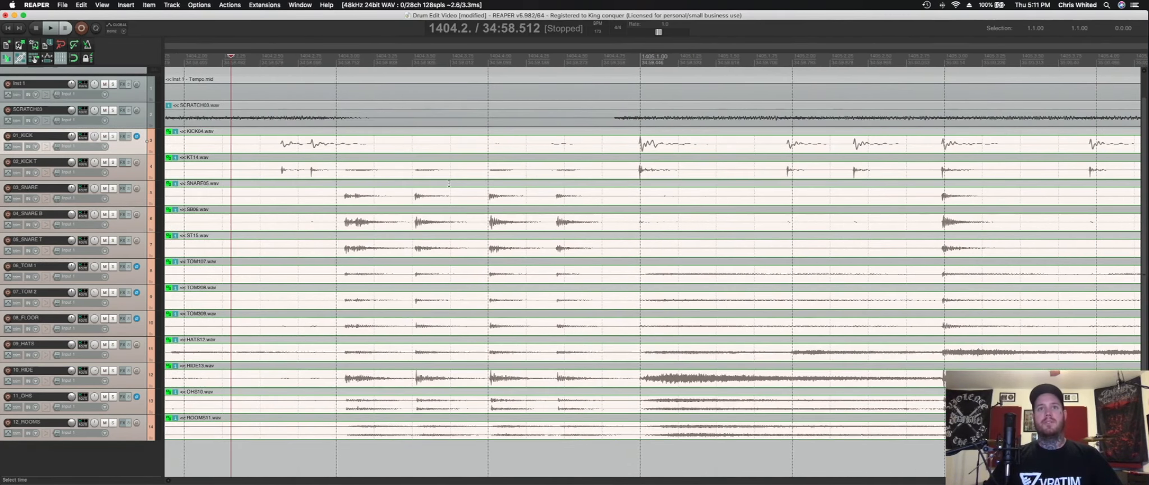
{"action": "left_click", "coordinate": [270, 171]}
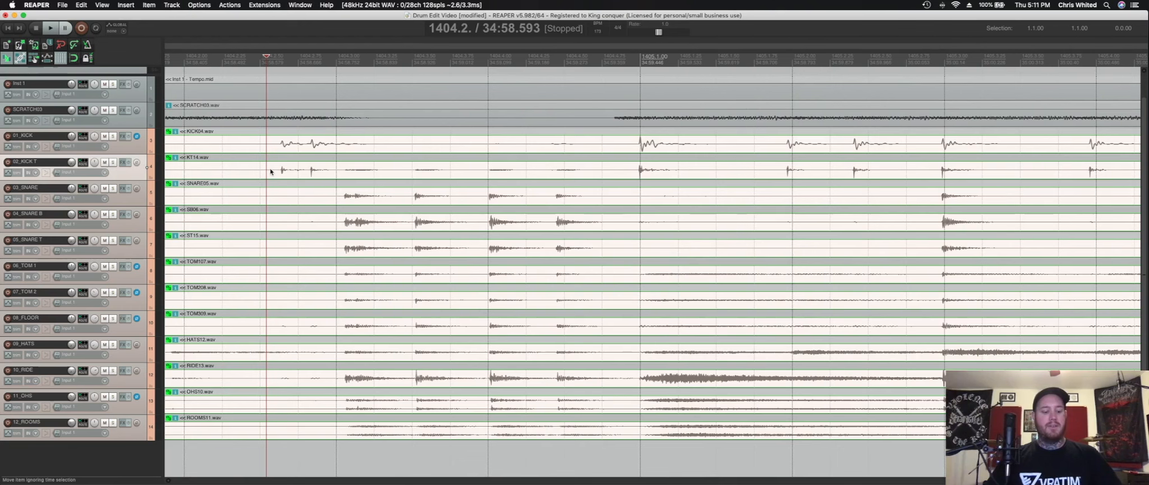
{"action": "key", "text": "s"}
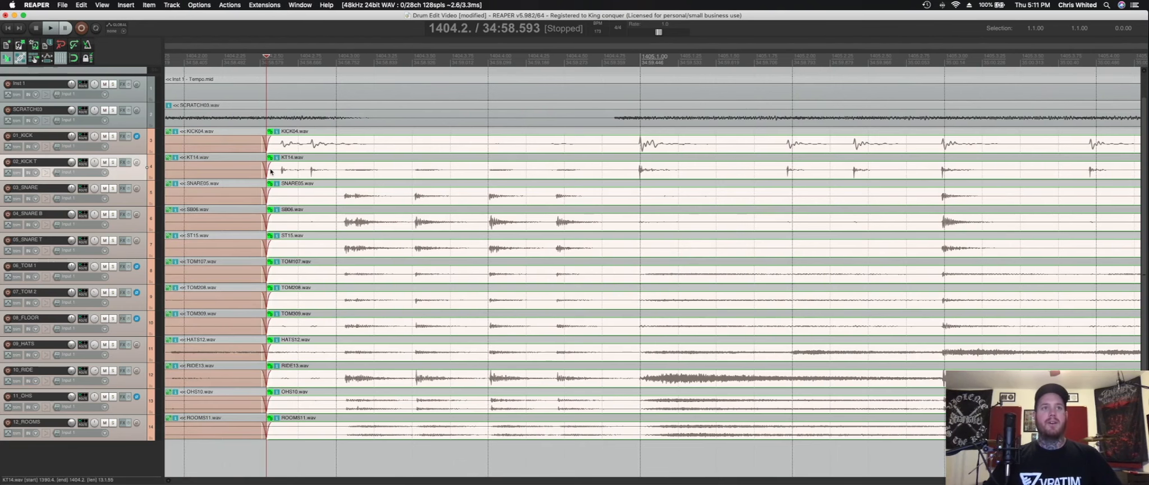
{"action": "left_click", "coordinate": [338, 173]}
{"action": "key", "text": "s"}
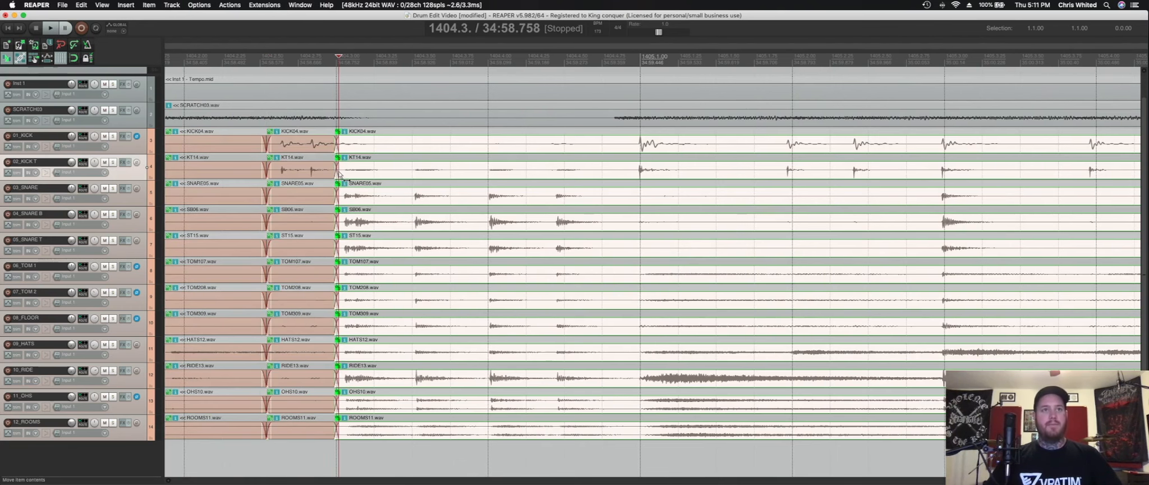
Try slipping the contents of the short kick segment earlier on all drum tracks, and undo the slip and both splits
{"action": "left_click", "coordinate": [315, 173]}
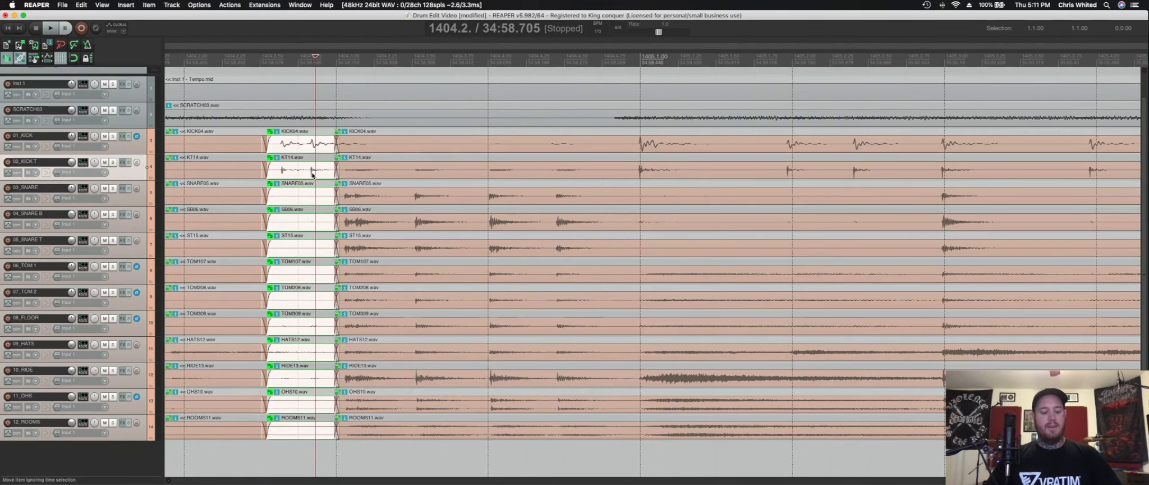
{"action": "left_click_drag", "start_coordinate": [313, 175], "coordinate": [291, 208]}
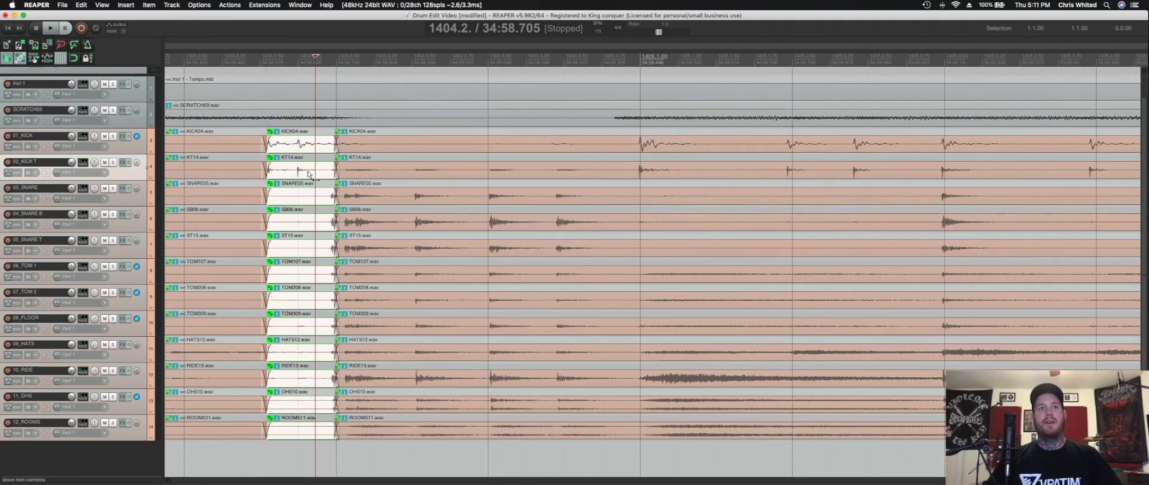
{"action": "left_click_drag", "start_coordinate": [263, 175], "coordinate": [294, 177]}
{"action": "key", "text": "super+z"}
{"action": "key", "text": "super+z"}
{"action": "key", "text": "super+z"}
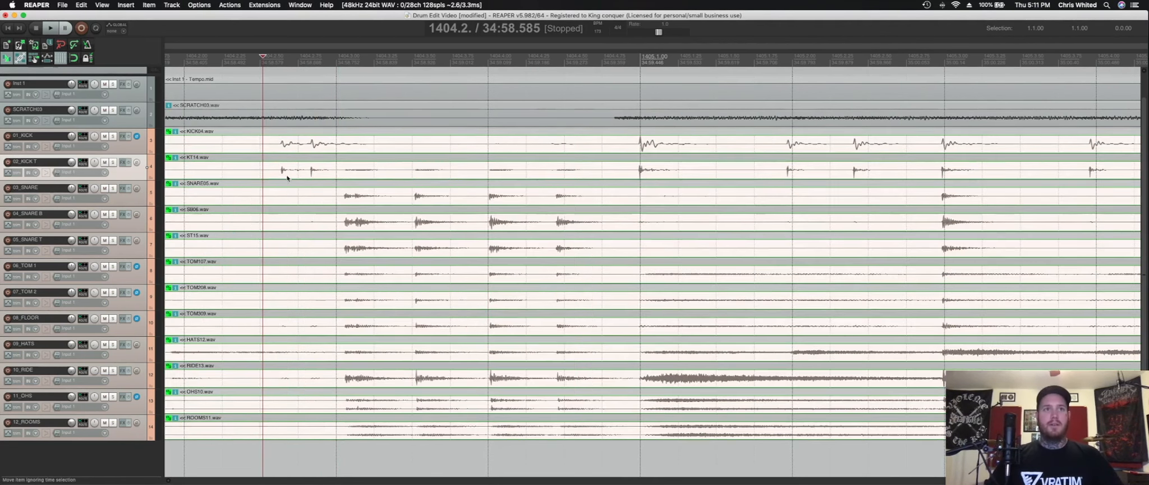
Look up which action is assigned to the Opt+S shortcut in the action list
{"action": "scroll", "coordinate": [369, 193], "scroll_direction": "left", "scroll_amount": 3}
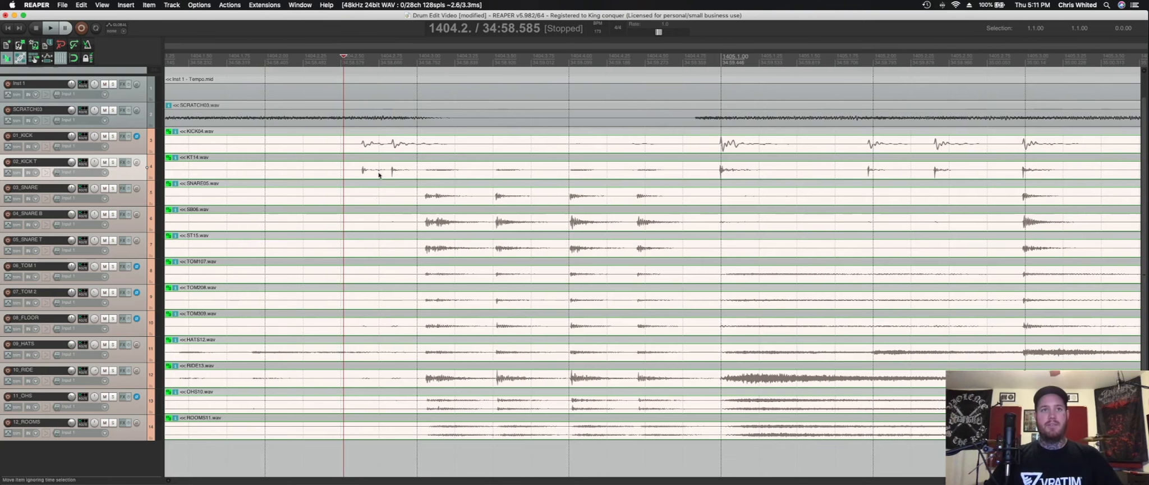
{"action": "left_click", "coordinate": [124, 149]}
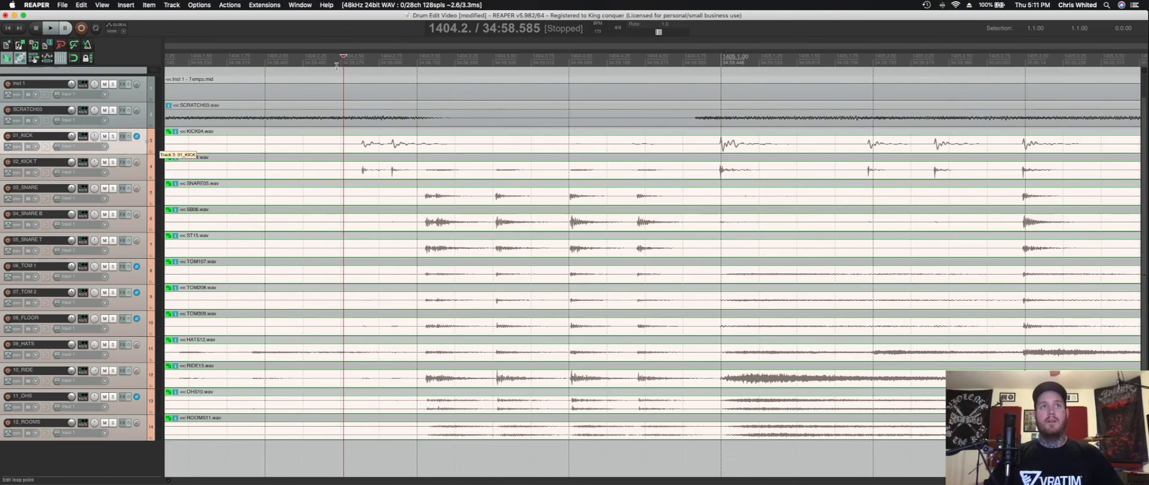
{"action": "left_click", "coordinate": [228, 5]}
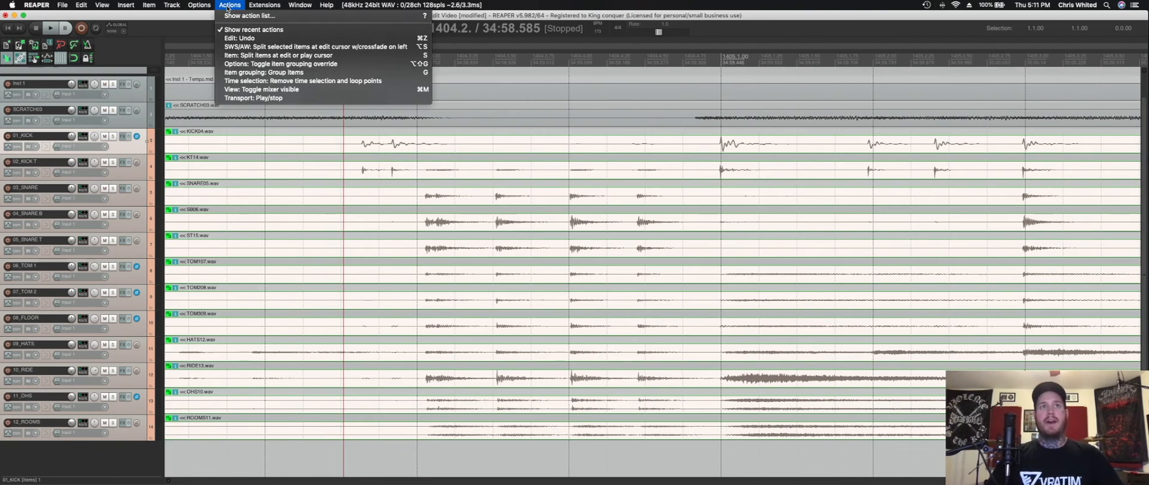
{"action": "left_click", "coordinate": [230, 16]}
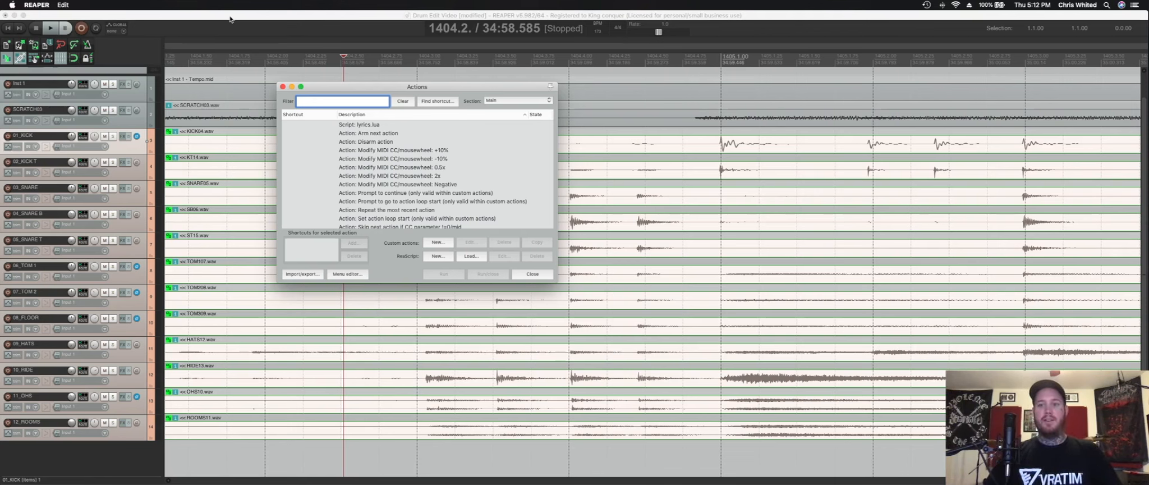
{"action": "left_click", "coordinate": [436, 101]}
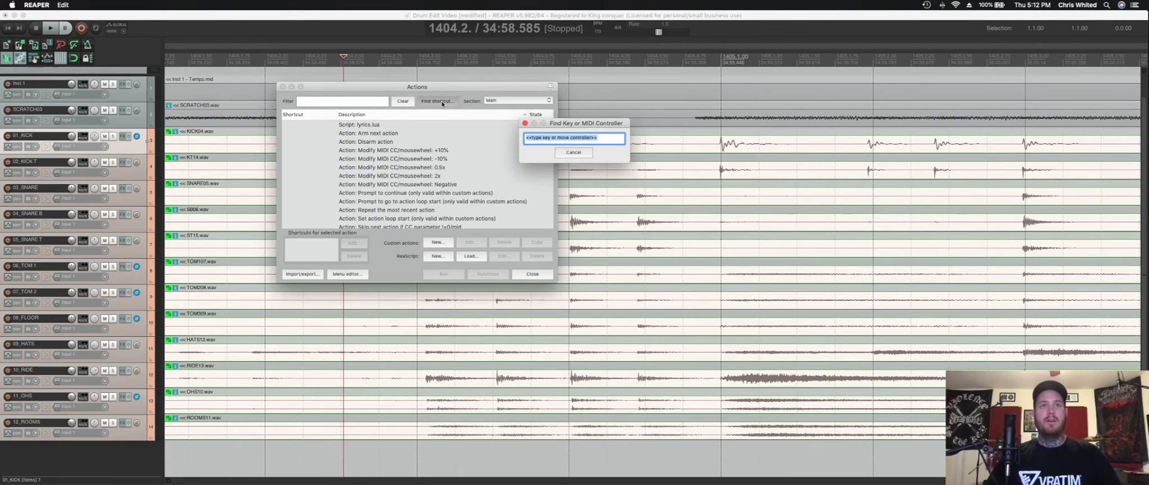
{"action": "key", "text": "alt+s"}
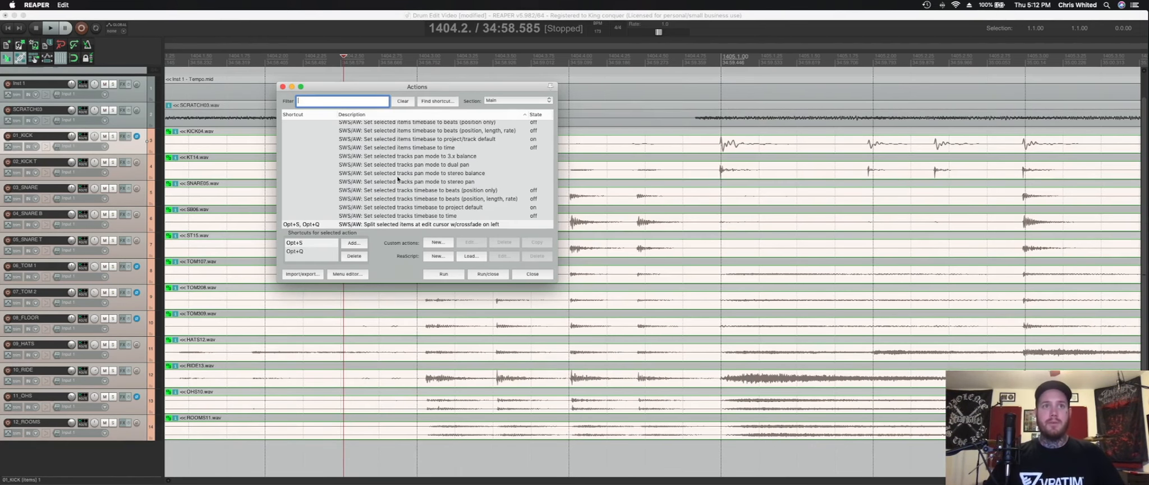
Browse the SWS/AW actions surrounding the Opt+S split action, and close the action list
{"action": "scroll", "coordinate": [398, 178], "scroll_direction": "down", "scroll_amount": 5}
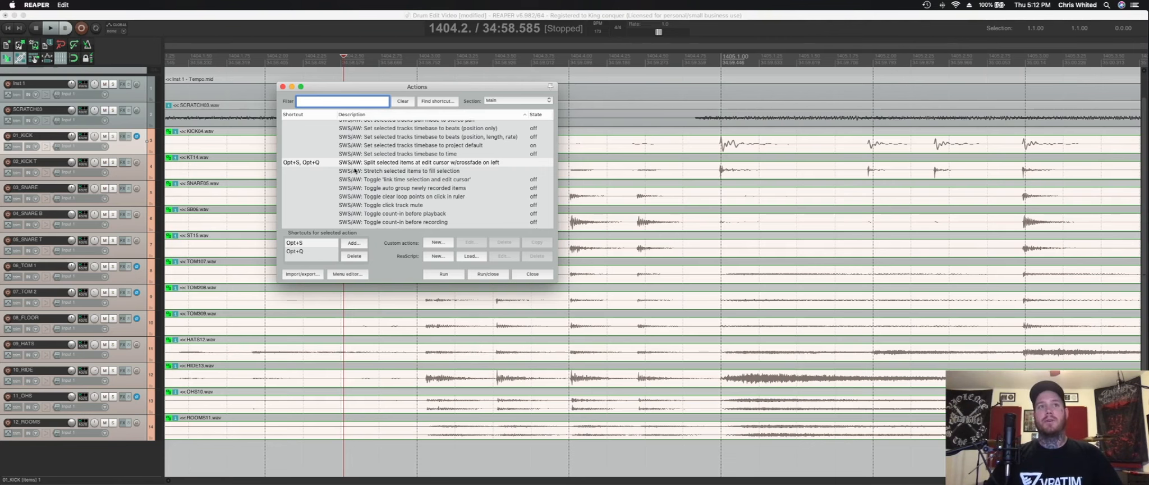
{"action": "scroll", "coordinate": [352, 165], "scroll_direction": "down", "scroll_amount": 2}
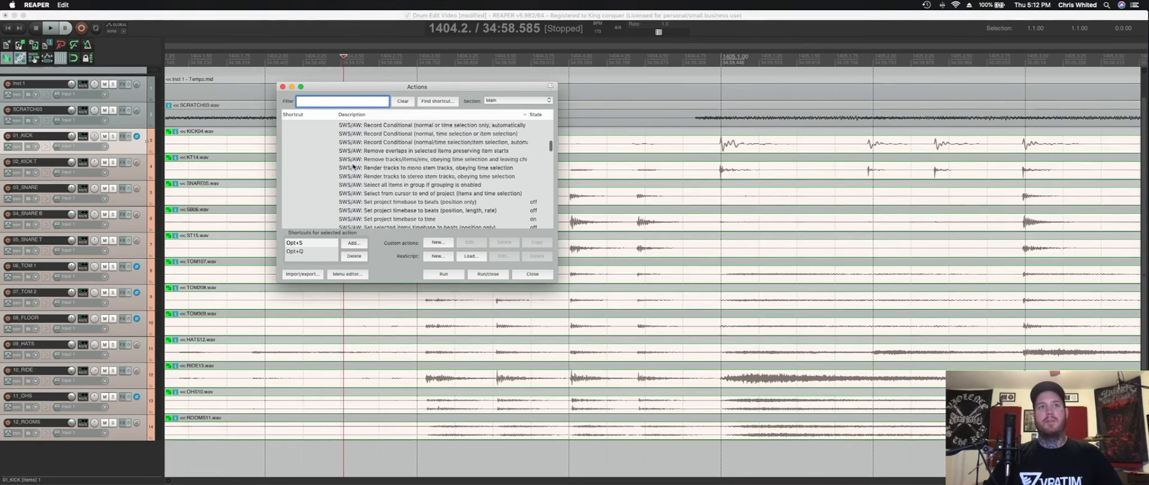
{"action": "scroll", "coordinate": [353, 166], "scroll_direction": "up", "scroll_amount": 3}
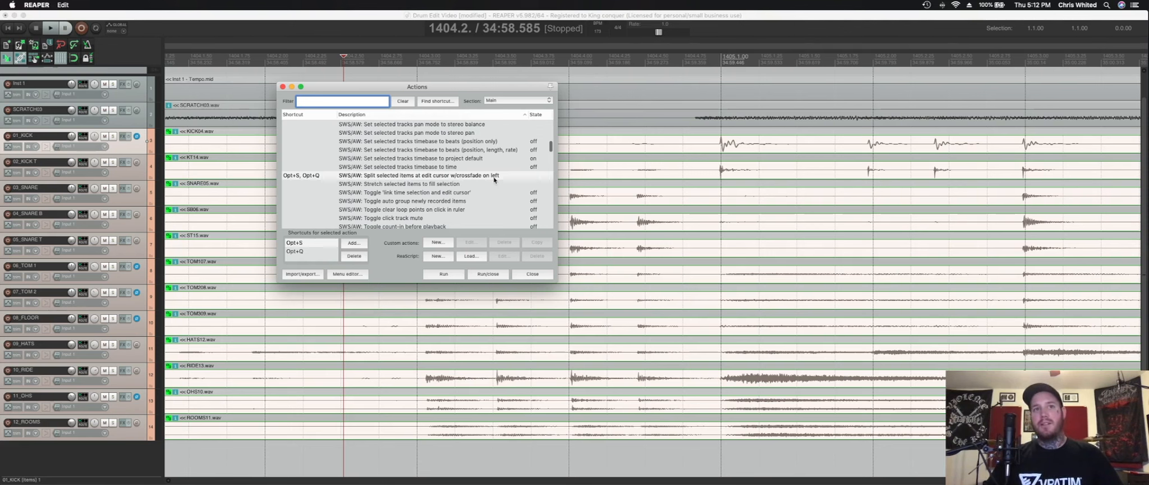
{"action": "left_click", "coordinate": [282, 87]}
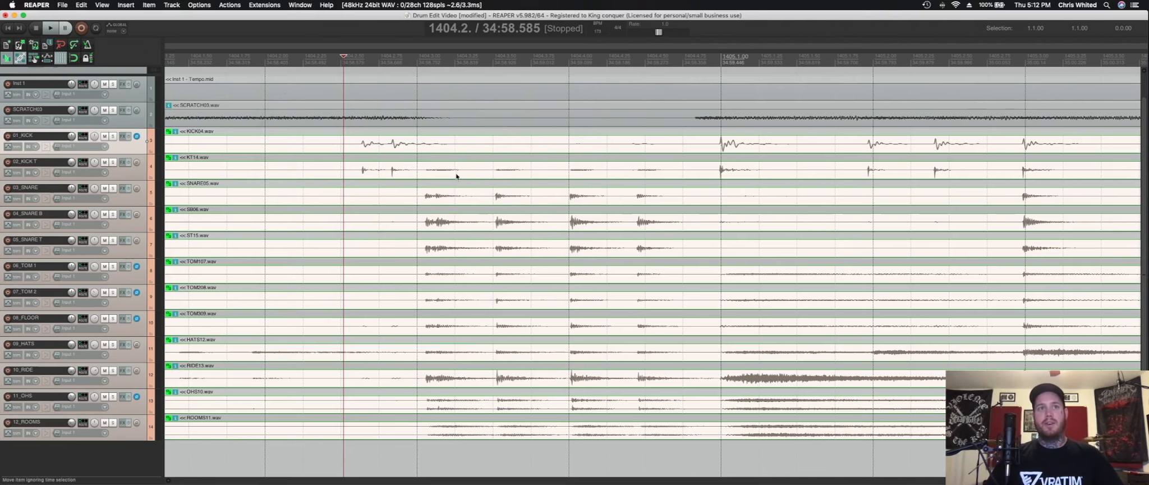
Play back the hi-hat count-in from the third beat of bar 1400 and stop before the first kick hits
{"action": "scroll", "coordinate": [370, 179], "scroll_direction": "left", "scroll_amount": 10}
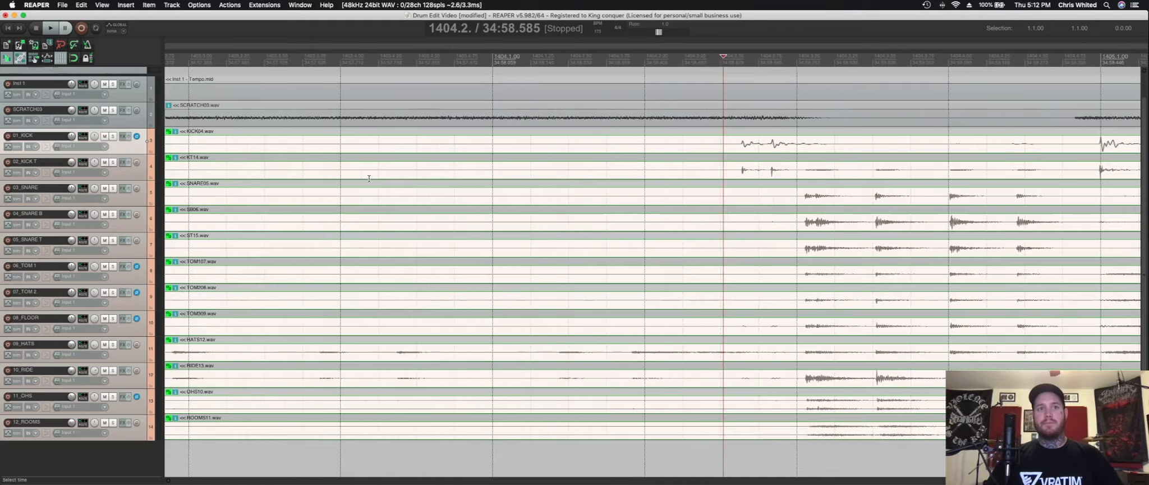
{"action": "scroll", "coordinate": [368, 179], "scroll_direction": "up", "scroll_amount": 1}
{"action": "scroll", "coordinate": [369, 179], "scroll_direction": "up", "scroll_amount": 1}
{"action": "scroll", "coordinate": [370, 179], "scroll_direction": "left", "scroll_amount": 15}
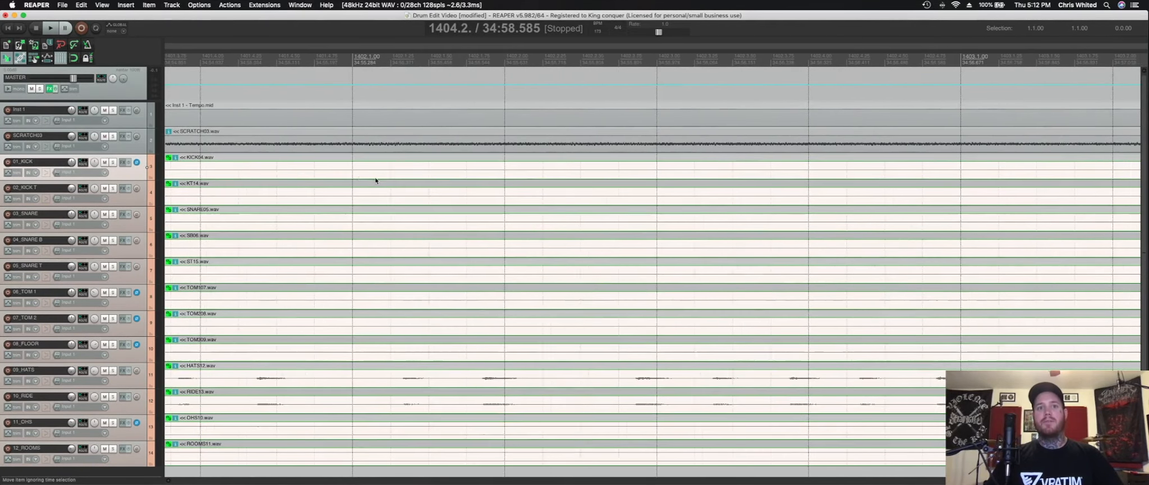
{"action": "scroll", "coordinate": [372, 179], "scroll_direction": "left", "scroll_amount": 15}
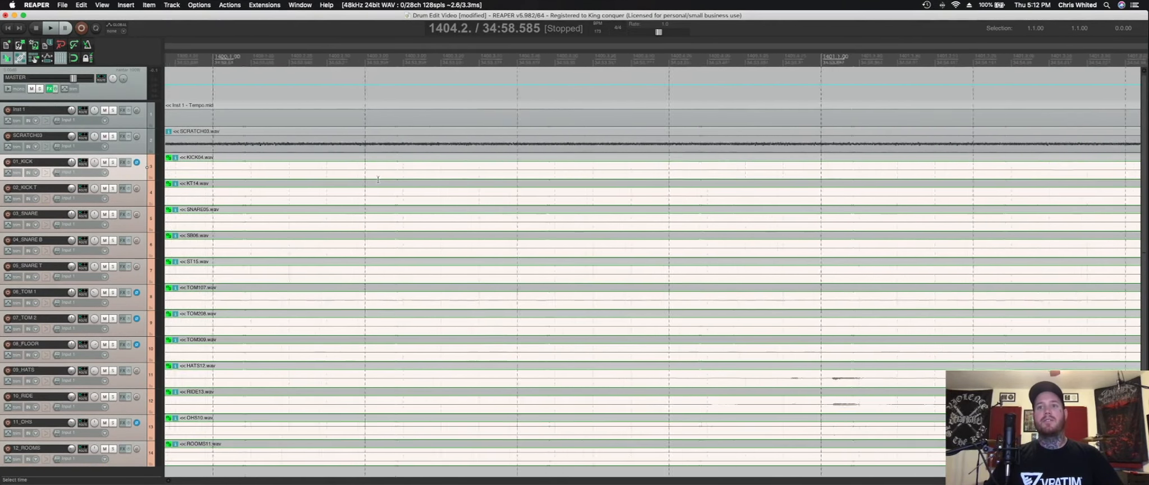
{"action": "left_click", "coordinate": [488, 354]}
{"action": "key", "text": "space"}
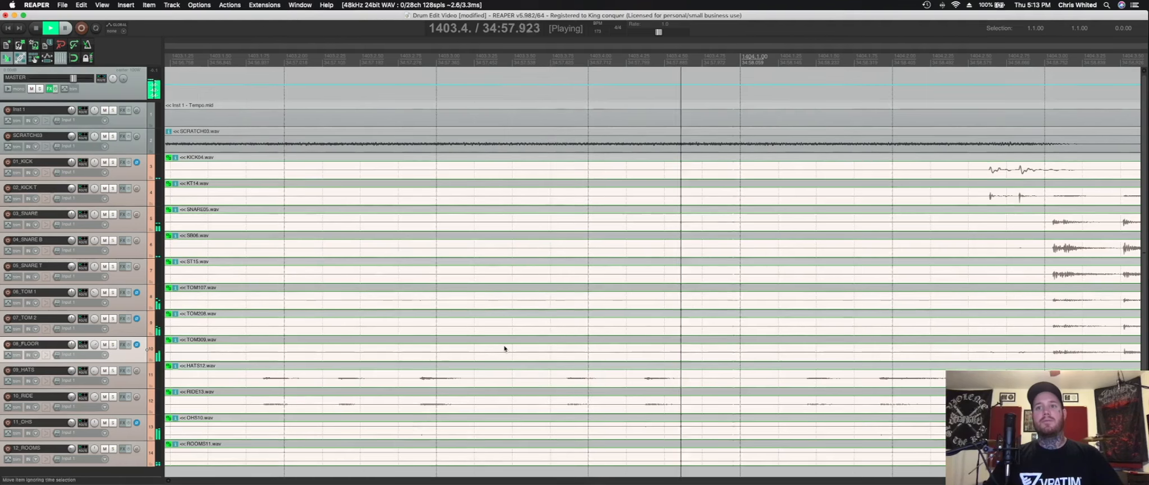
{"action": "key", "text": "space"}
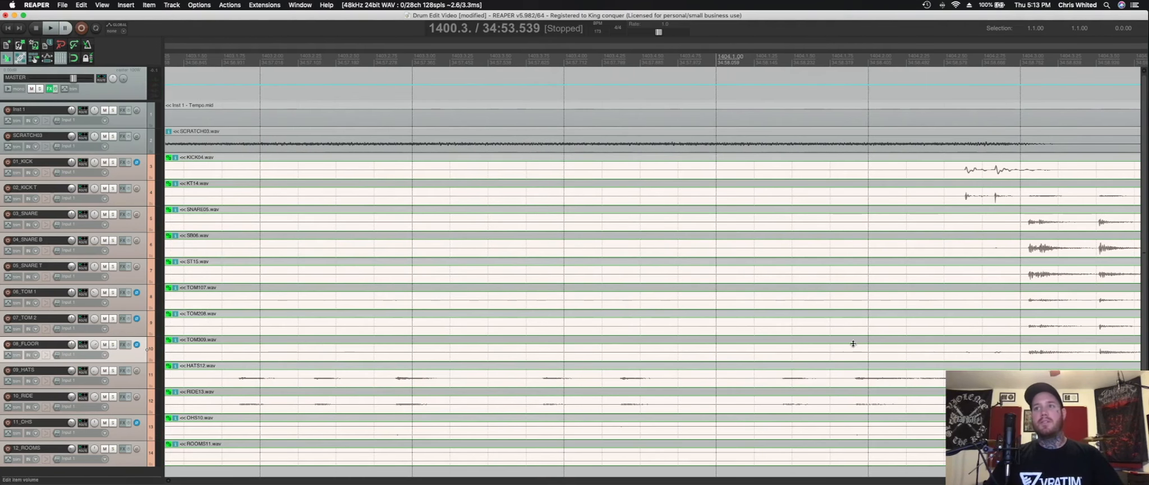
Place the edit cursor at 34:58.570, on the hi-hat item just before the first kick hits in bar 1404
{"action": "left_click", "coordinate": [927, 384]}
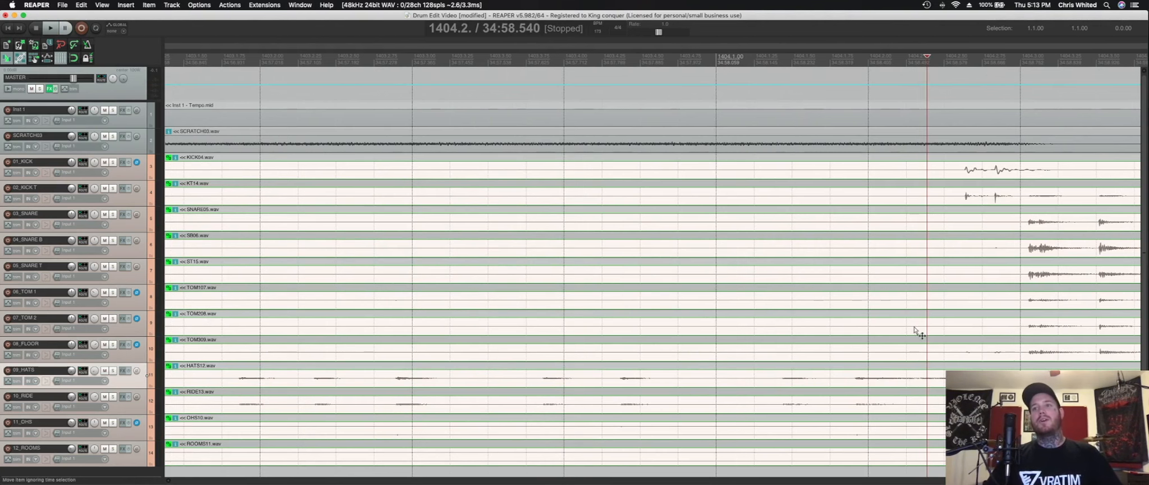
{"action": "left_click", "coordinate": [915, 331]}
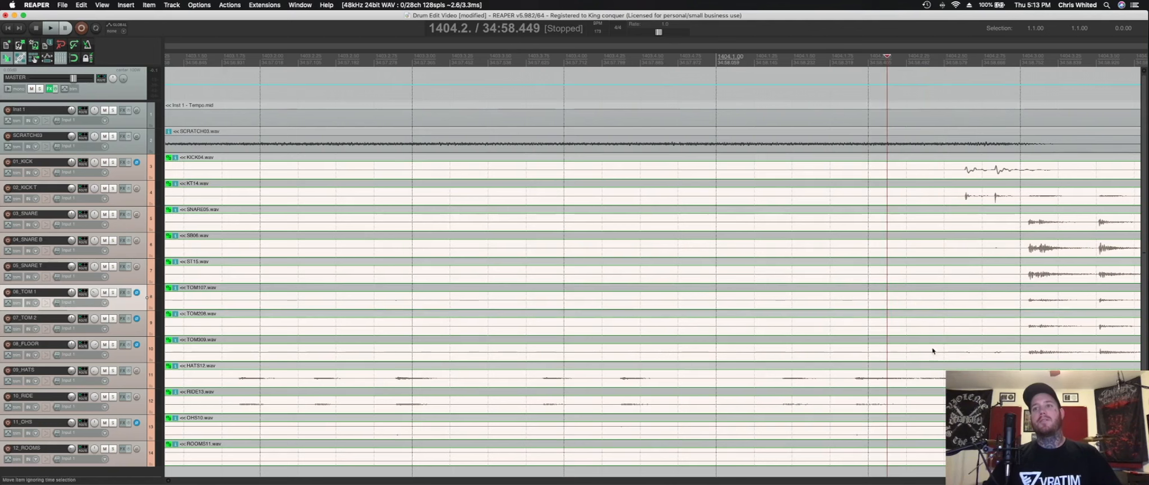
{"action": "left_click", "coordinate": [931, 356]}
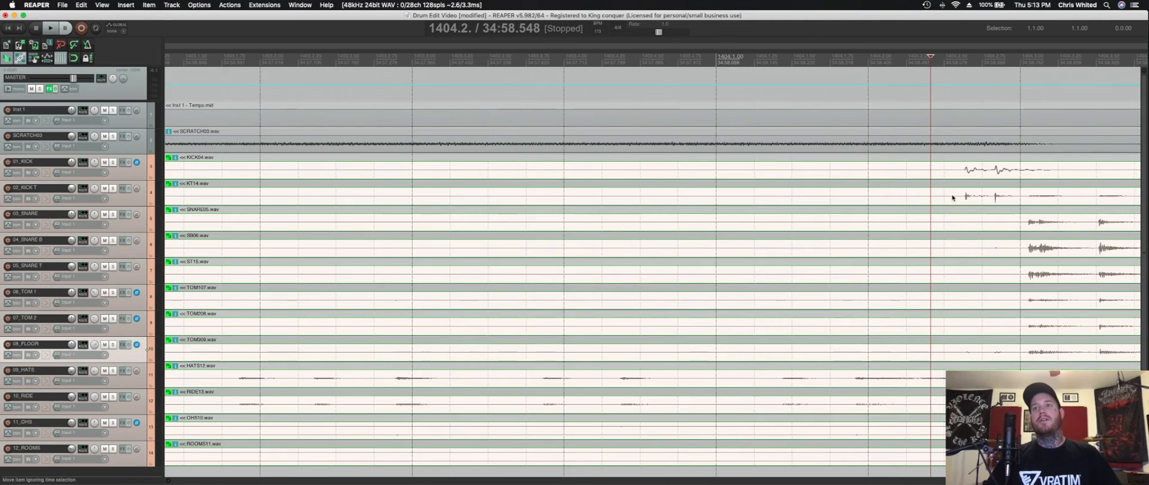
{"action": "left_click", "coordinate": [929, 383]}
{"action": "left_click", "coordinate": [940, 383]}
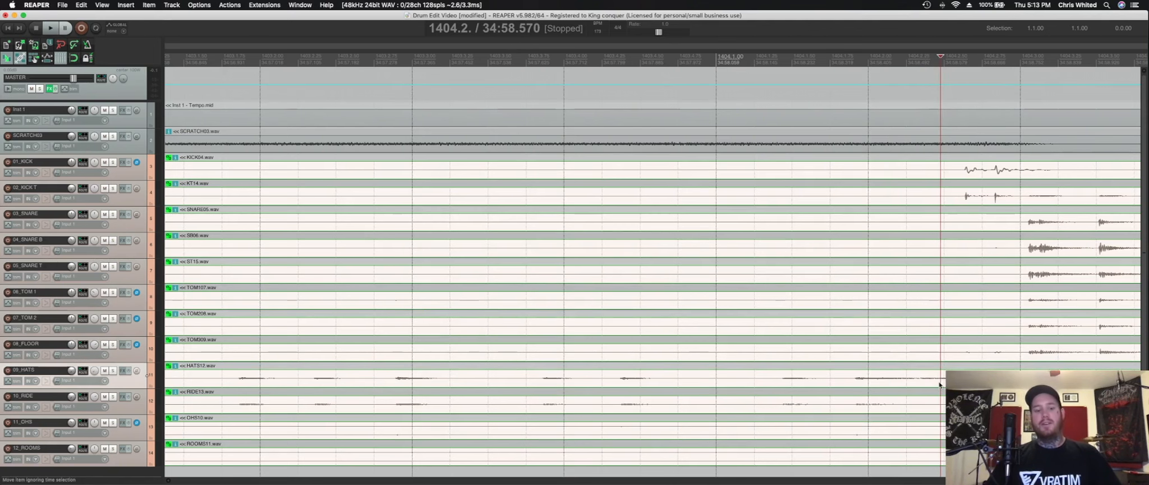
Split all grouped drum tracks at 34:58.570 before the first kick, and slip the count-in items' contents slightly later
{"action": "left_click", "coordinate": [938, 385]}
{"action": "key", "text": "s"}
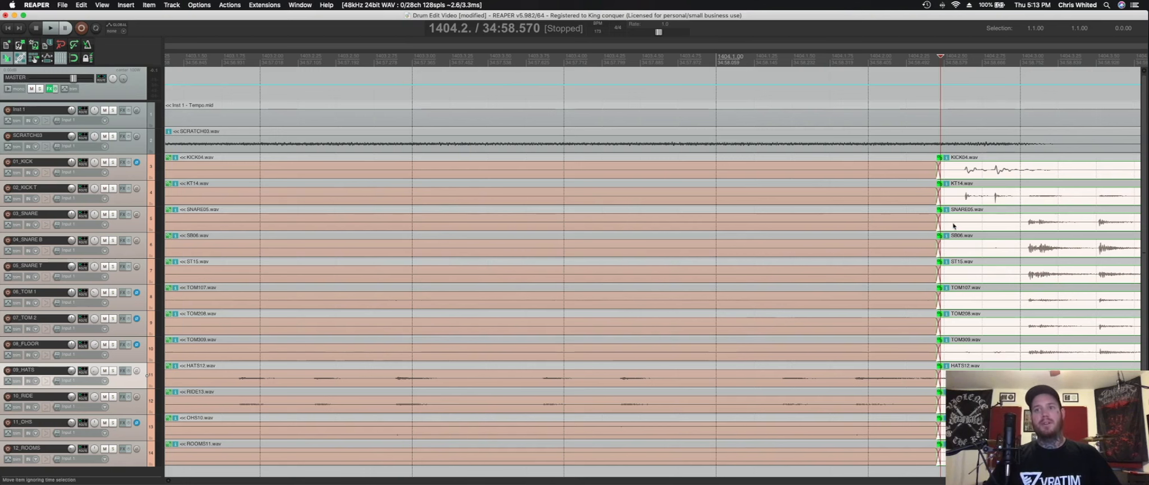
{"action": "left_click", "coordinate": [871, 303]}
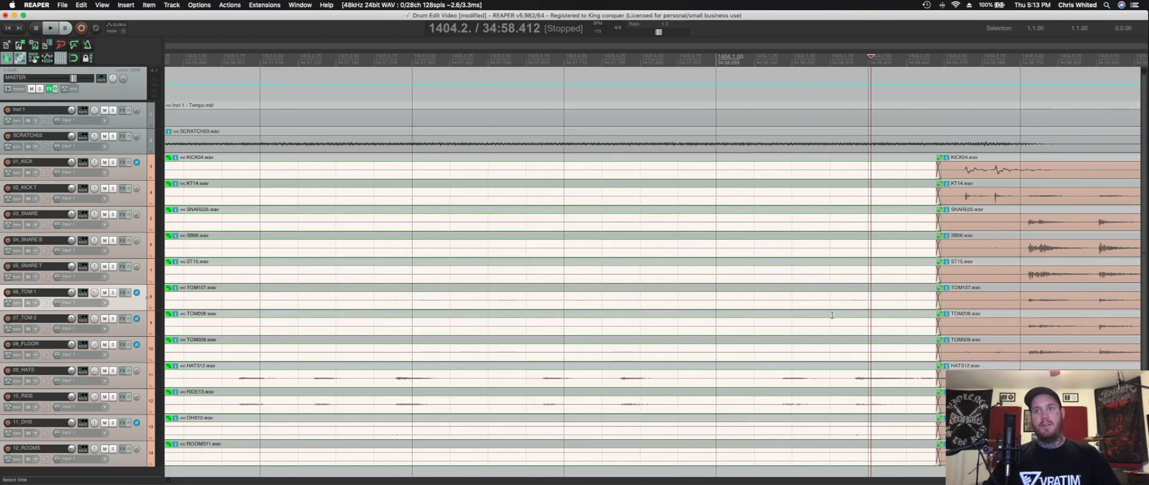
{"action": "mouse_move", "coordinate": [820, 330]}
{"action": "left_mouse_down"}
{"action": "mouse_move", "coordinate": [801, 332]}
{"action": "mouse_move", "coordinate": [829, 329]}
{"action": "left_mouse_up"}
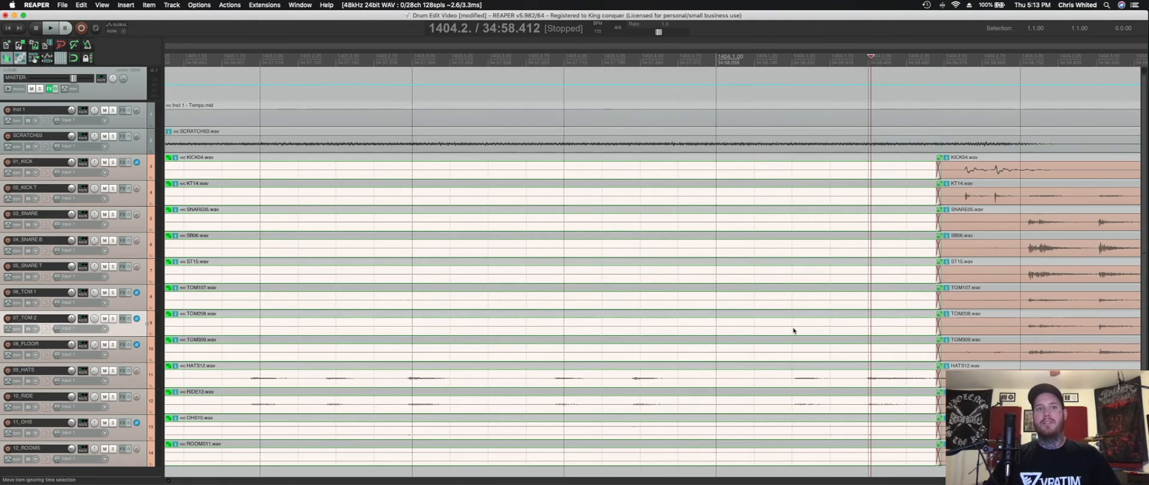
Slip the contents of the drum items after the split earlier so the first kick lines up with the grid
{"action": "scroll", "coordinate": [794, 330], "scroll_direction": "right", "scroll_amount": 5}
{"action": "left_click", "coordinate": [854, 256]}
{"action": "scroll", "coordinate": [854, 252], "scroll_direction": "right", "scroll_amount": 10}
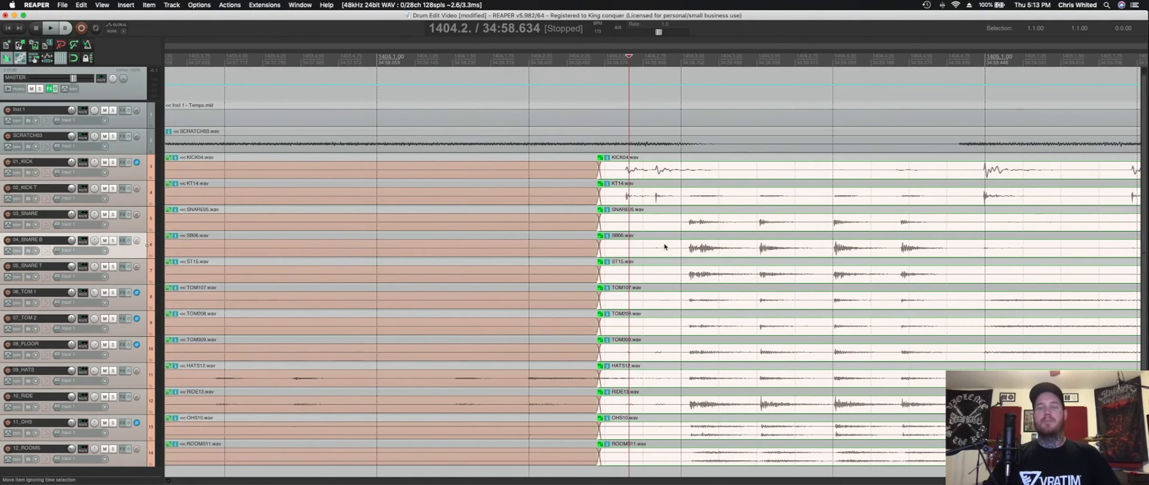
{"action": "left_click", "coordinate": [654, 197]}
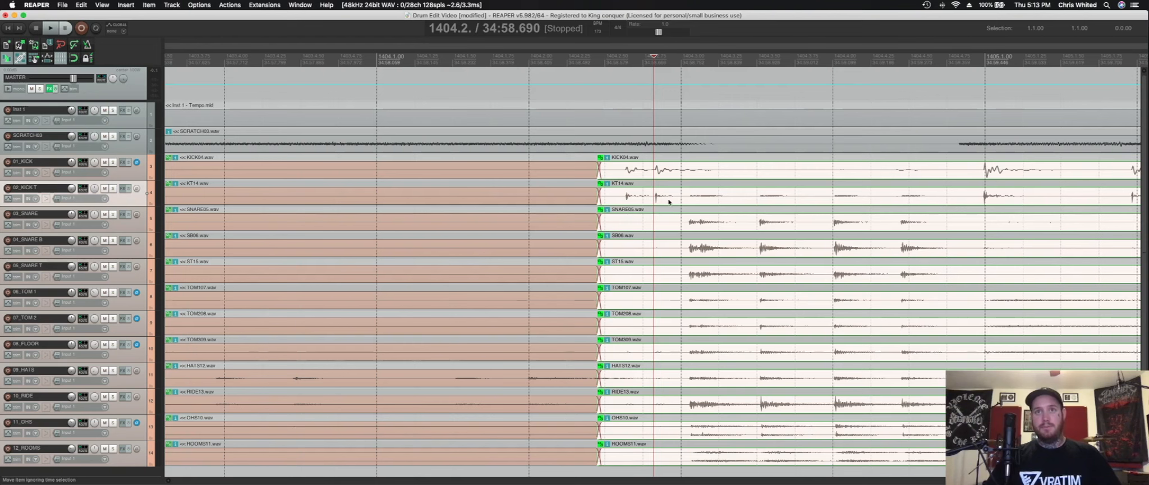
{"action": "left_click_drag", "start_coordinate": [669, 201], "coordinate": [652, 208]}
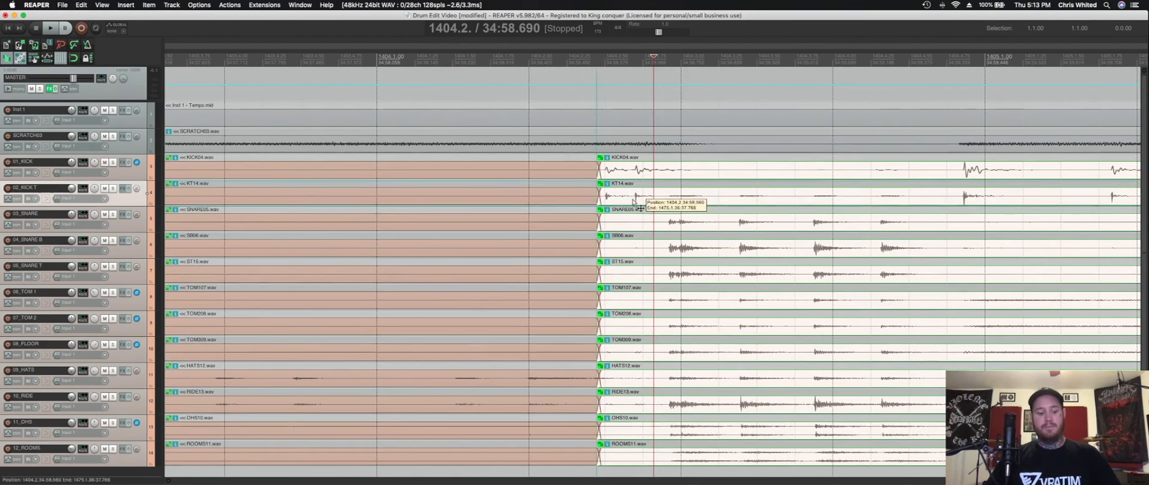
Split all drum tracks before the second kick and the next three snare hits in bar 1404, slipping each hit to the grid
{"action": "left_click", "coordinate": [633, 202]}
{"action": "key", "text": "s"}
{"action": "left_click_drag", "start_coordinate": [655, 201], "coordinate": [845, 226]}
{"action": "left_click", "coordinate": [673, 224]}
{"action": "key", "text": "s"}
{"action": "left_click", "coordinate": [746, 224]}
{"action": "key", "text": "s"}
{"action": "left_click", "coordinate": [823, 225]}
{"action": "key", "text": "s"}
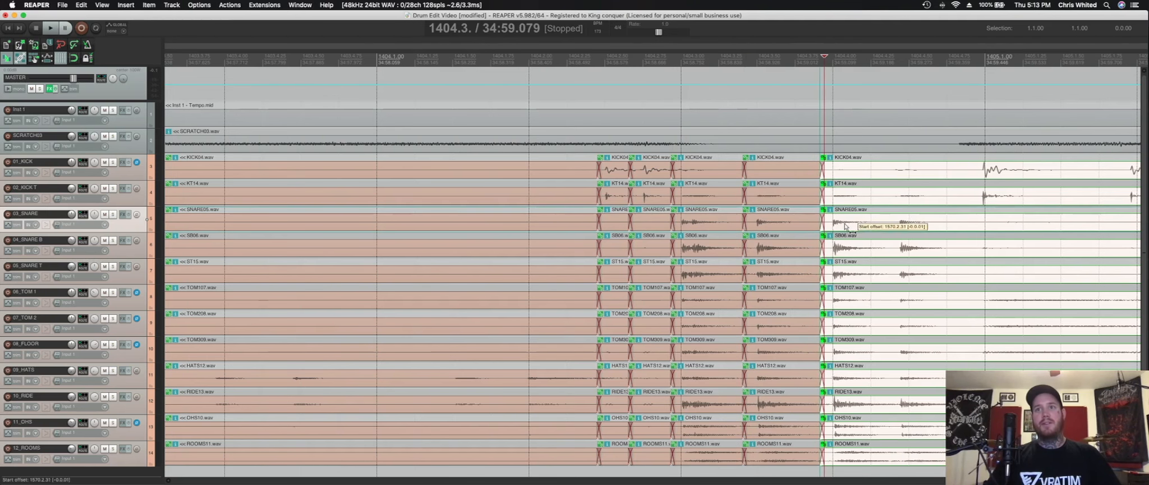
Split all drum tracks at 34:59.243 before the last snare hit of bar 1404 and slip that hit to the grid
{"action": "scroll", "coordinate": [901, 227], "scroll_direction": "right", "scroll_amount": 3}
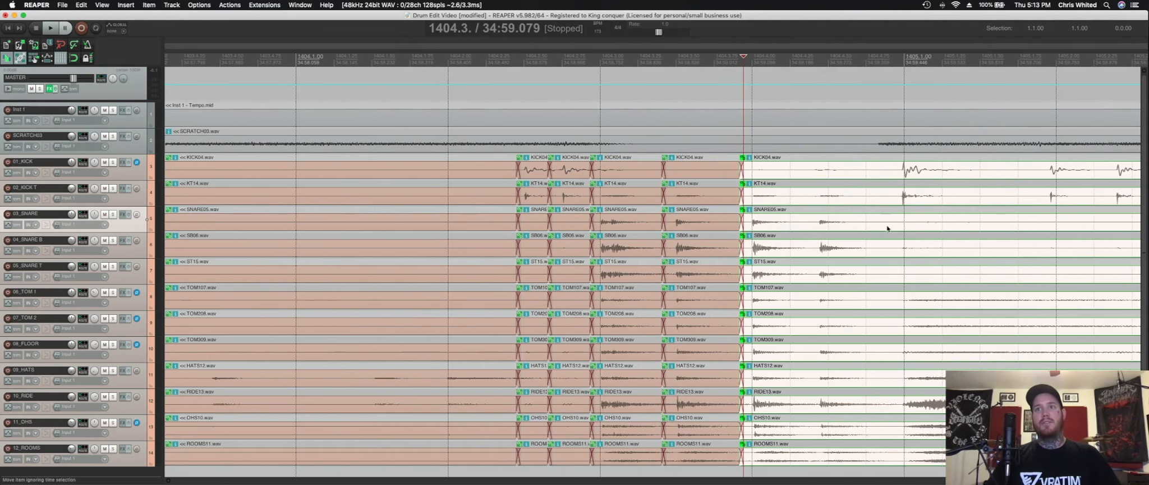
{"action": "left_click", "coordinate": [815, 227]}
{"action": "key", "text": "s"}
{"action": "left_click_drag", "start_coordinate": [819, 228], "coordinate": [826, 228]}
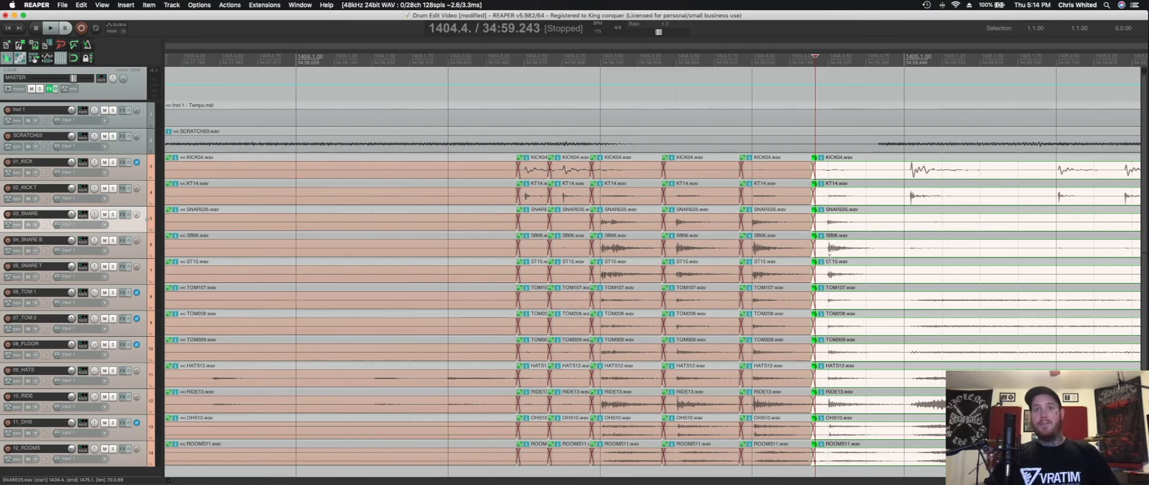
{"action": "left_click_drag", "start_coordinate": [829, 256], "coordinate": [856, 257]}
Split all drum tracks at 34:59.430 and slip the contents so the kick lands on the downbeat of bar 1405
{"action": "left_click", "coordinate": [897, 200]}
{"action": "key", "text": "s"}
{"action": "left_click_drag", "start_coordinate": [921, 197], "coordinate": [913, 204]}
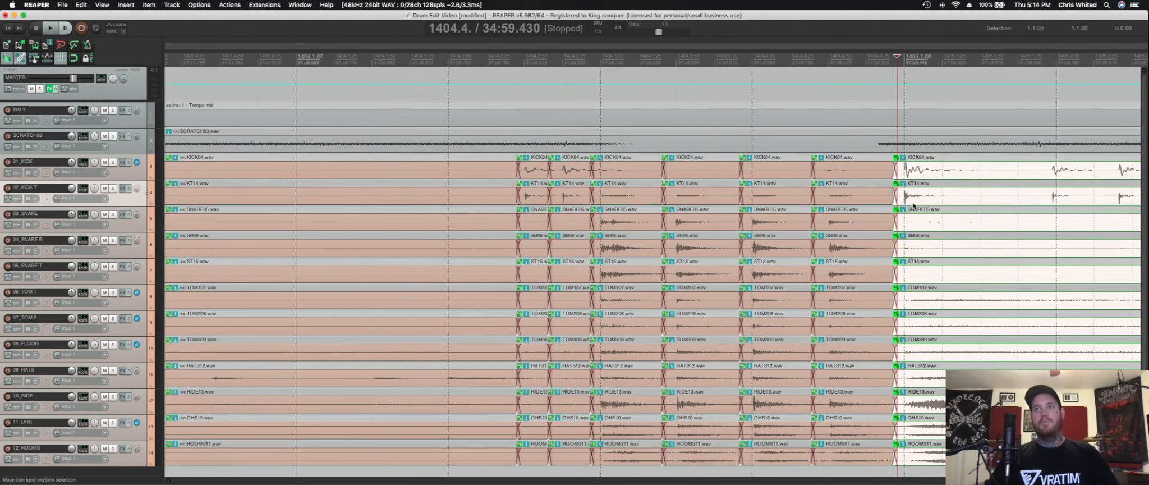
Examine the split hits in bar 1404 and the unedited kick and snare pattern in the bars from 1405 onward
{"action": "left_click", "coordinate": [499, 249]}
{"action": "scroll", "coordinate": [613, 250], "scroll_direction": "right", "scroll_amount": 2}
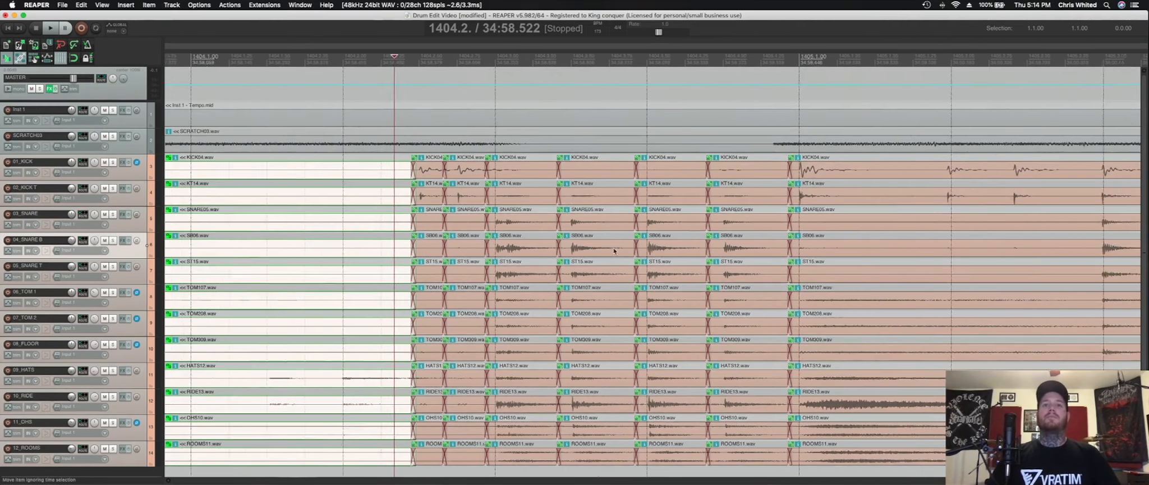
{"action": "scroll", "coordinate": [614, 250], "scroll_direction": "right", "scroll_amount": 2}
{"action": "left_click", "coordinate": [646, 249]}
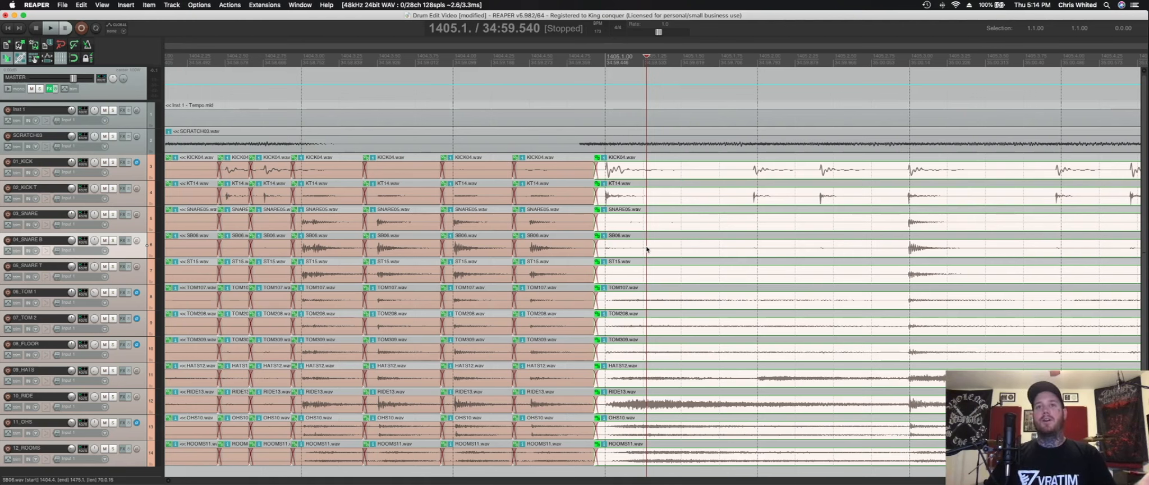
{"action": "left_click", "coordinate": [751, 200]}
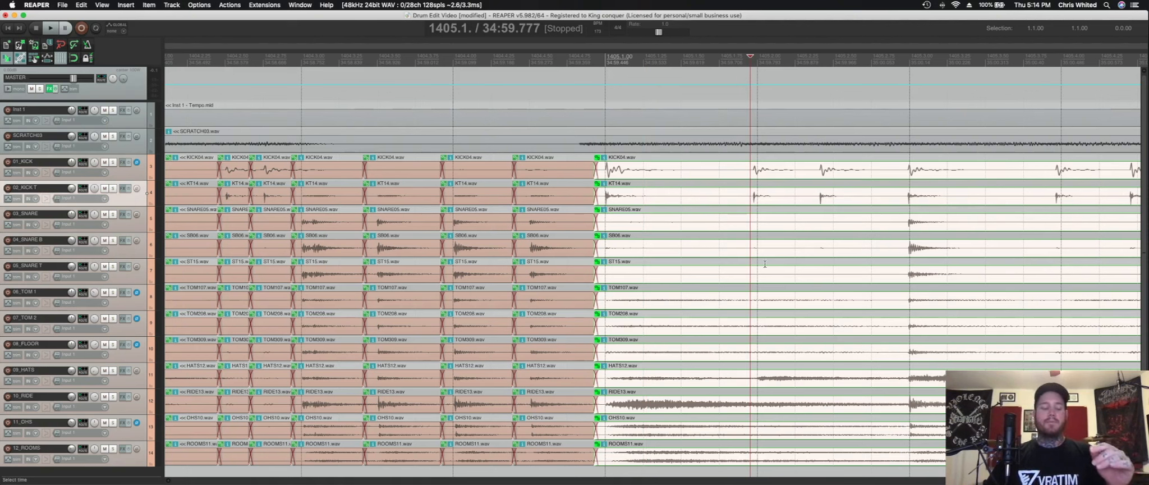
{"action": "left_click", "coordinate": [722, 250]}
{"action": "scroll", "coordinate": [722, 252], "scroll_direction": "down", "scroll_amount": 4}
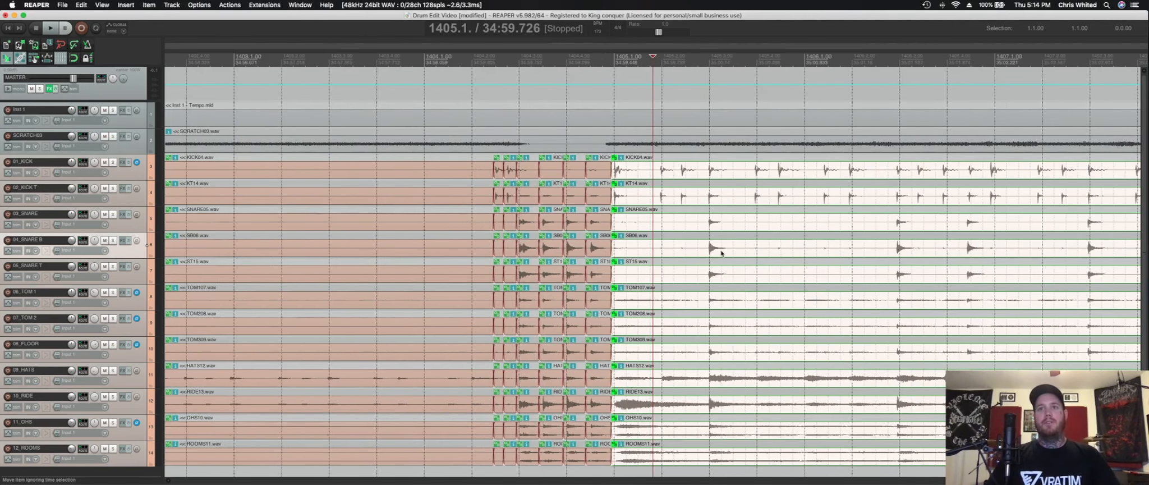
{"action": "scroll", "coordinate": [719, 252], "scroll_direction": "right", "scroll_amount": 5}
{"action": "scroll", "coordinate": [717, 251], "scroll_direction": "down", "scroll_amount": 2}
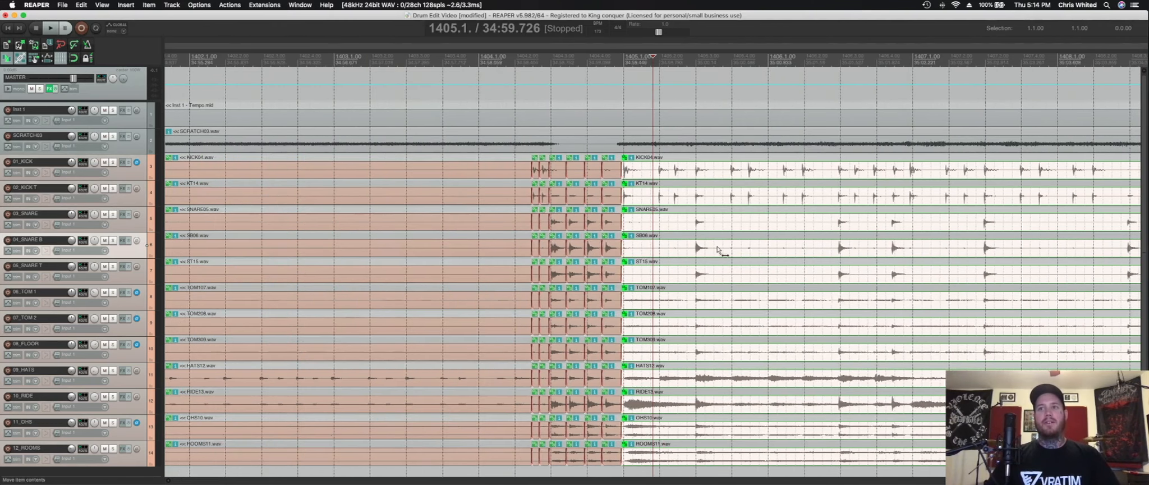
{"action": "scroll", "coordinate": [718, 249], "scroll_direction": "right", "scroll_amount": 4}
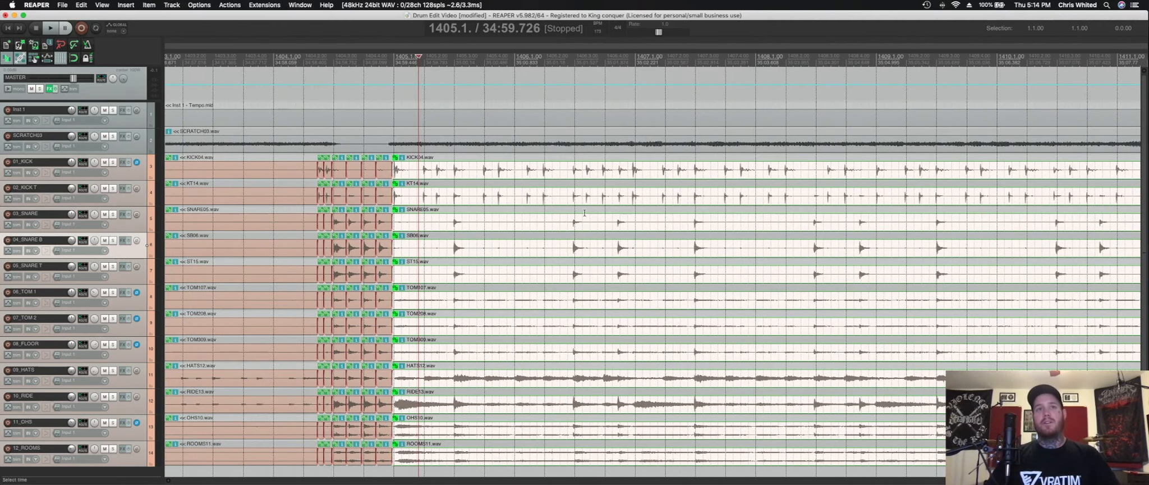
Disable selecting the whole group when one item is selected, and test it by selecting kick, kick trigger and snare items individually
{"action": "left_click", "coordinate": [21, 59]}
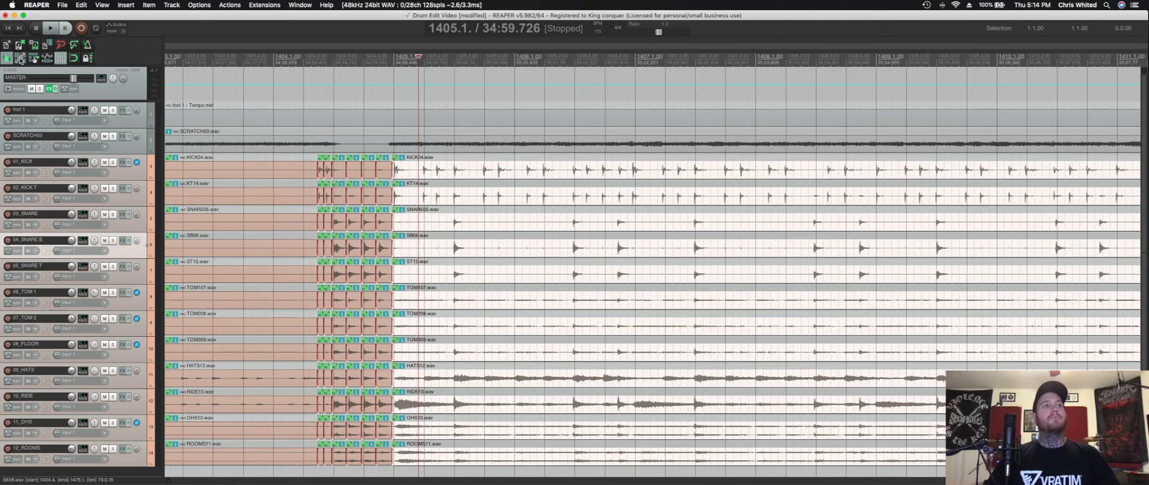
{"action": "right_click", "coordinate": [21, 59]}
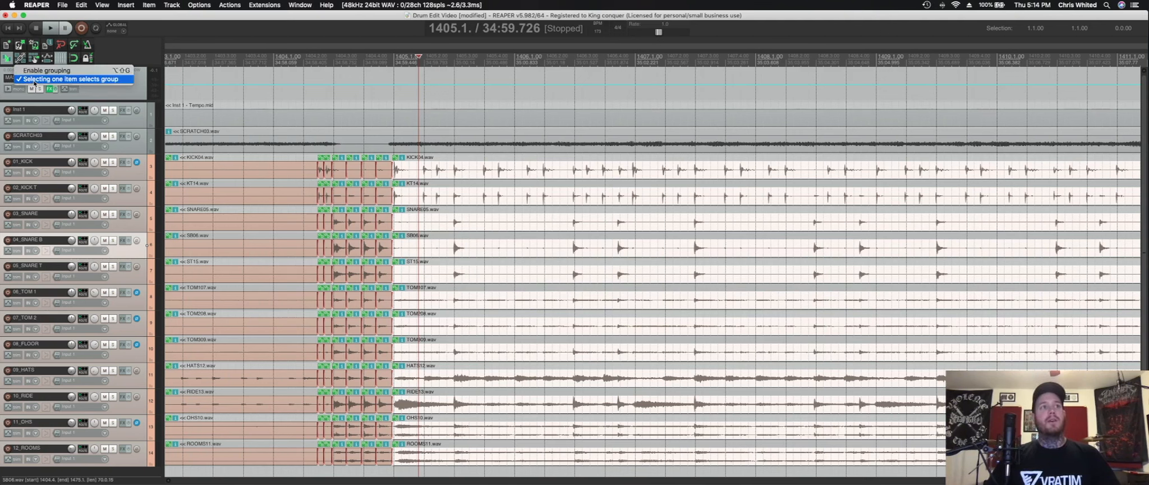
{"action": "left_click", "coordinate": [37, 80]}
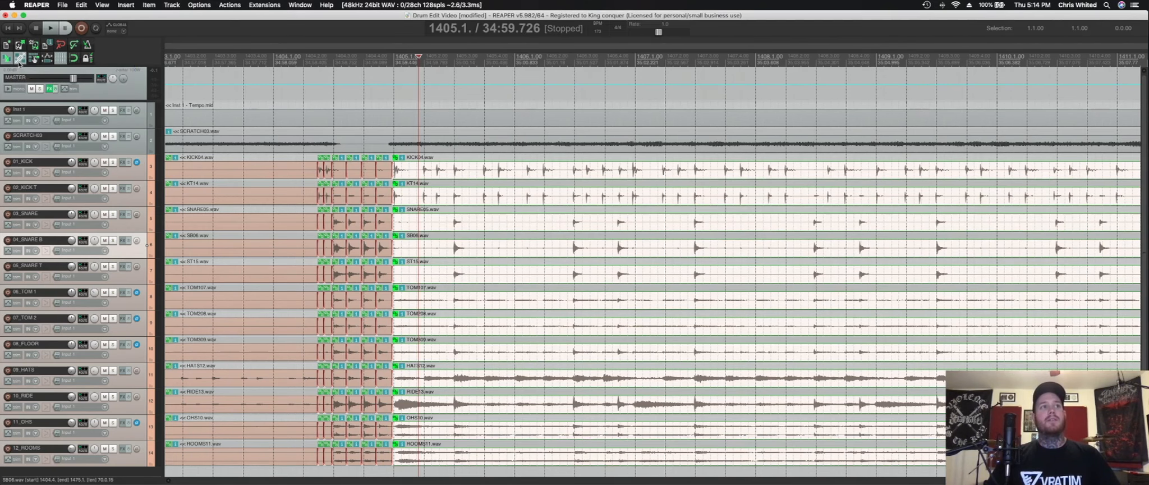
{"action": "left_click", "coordinate": [457, 200]}
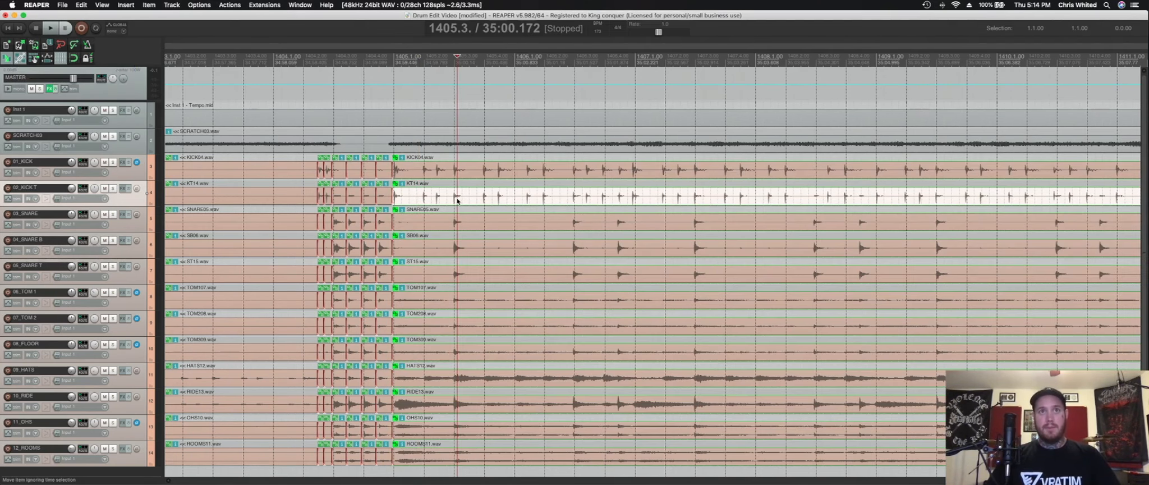
{"action": "left_click", "coordinate": [468, 173]}
{"action": "left_click", "coordinate": [478, 200]}
{"action": "left_click", "coordinate": [488, 226]}
{"action": "left_click", "coordinate": [487, 171]}
Insert a new track below the scratch track and make it a folder containing the drum tracks
{"action": "scroll", "coordinate": [491, 198], "scroll_direction": "right", "scroll_amount": 6}
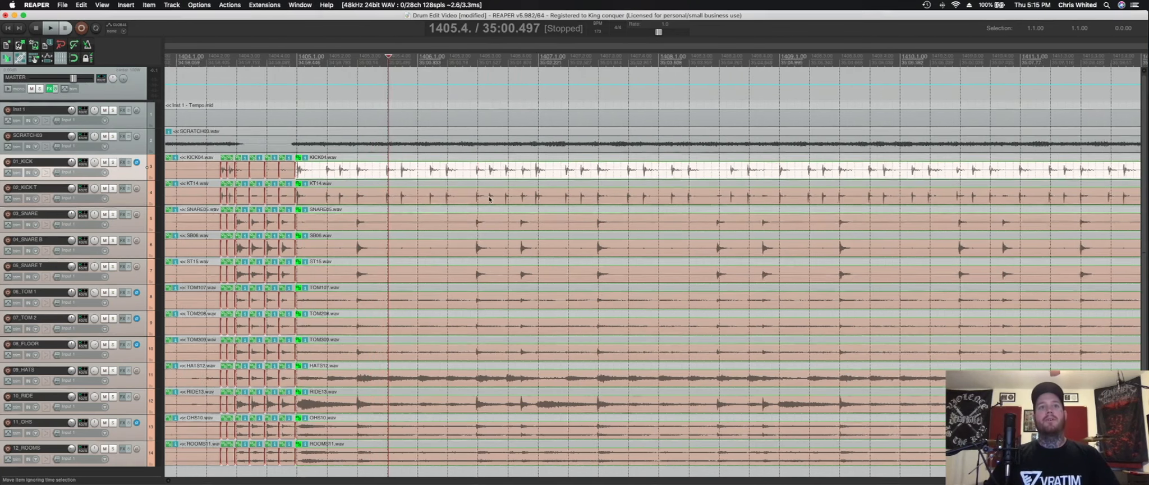
{"action": "left_click", "coordinate": [140, 147]}
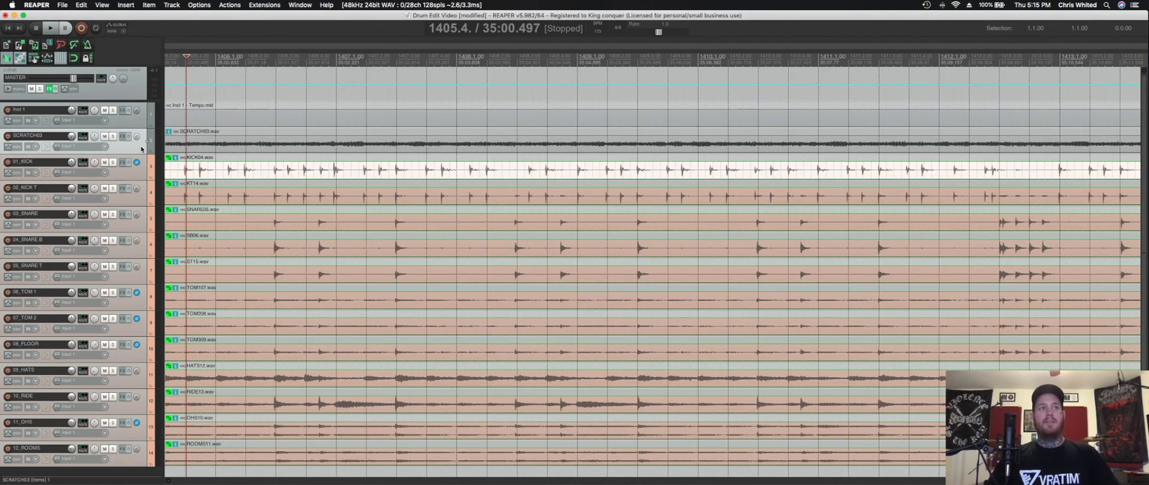
{"action": "key", "text": "super+t"}
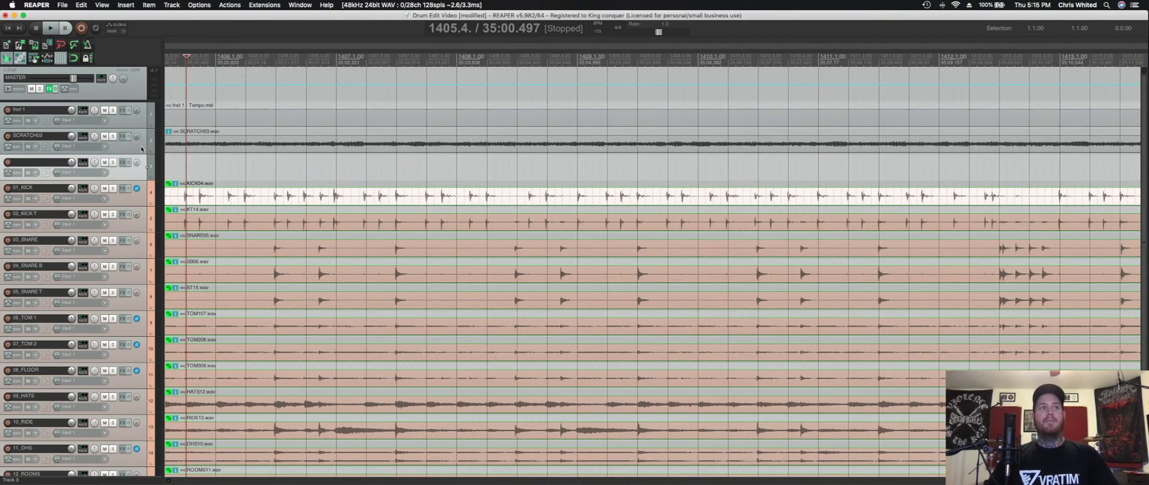
{"action": "left_click", "coordinate": [150, 178]}
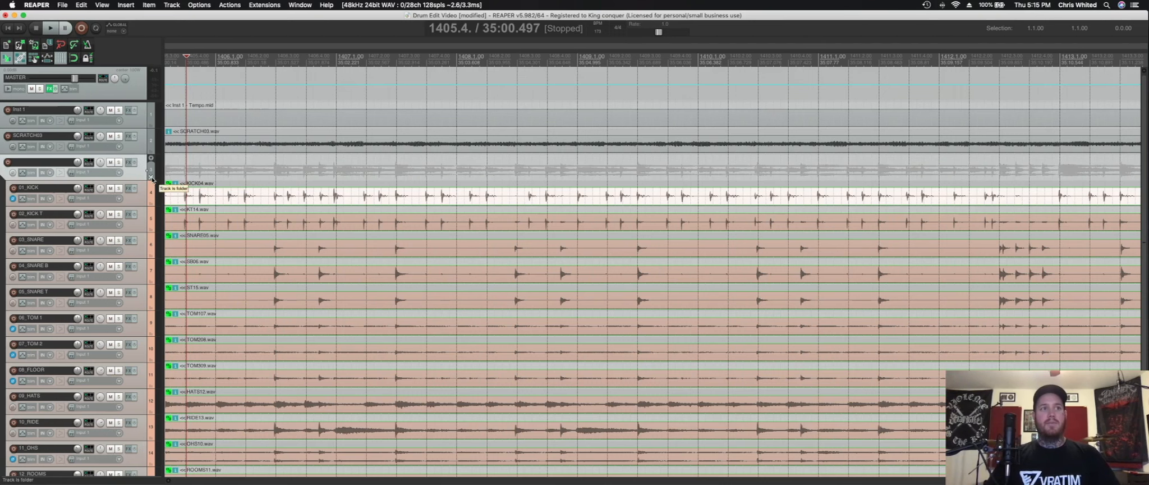
Solo the 01_KICK and 03_SNARE tracks and play them back from 35:00.949 in bar 1406
{"action": "left_click", "coordinate": [117, 188]}
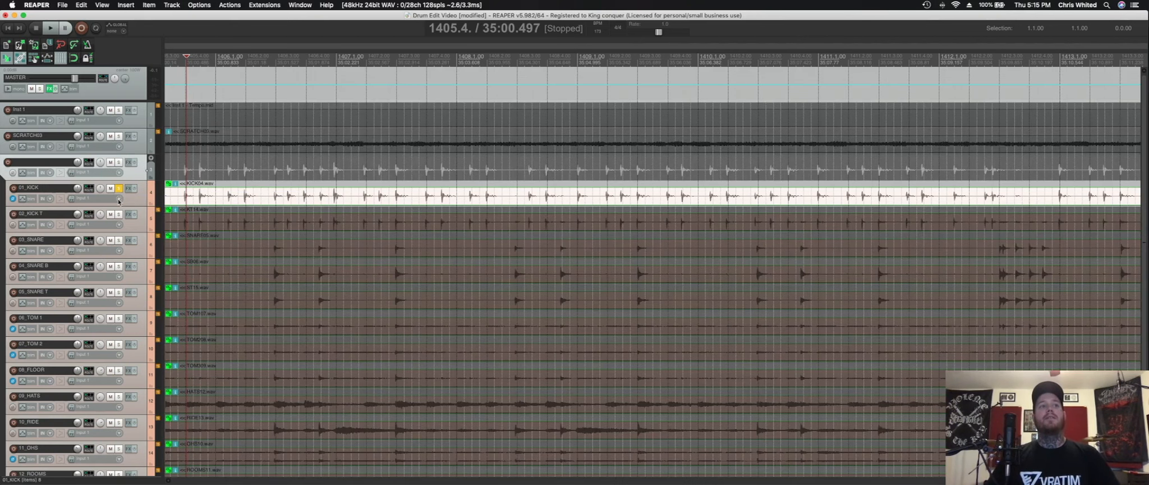
{"action": "left_click", "coordinate": [118, 241]}
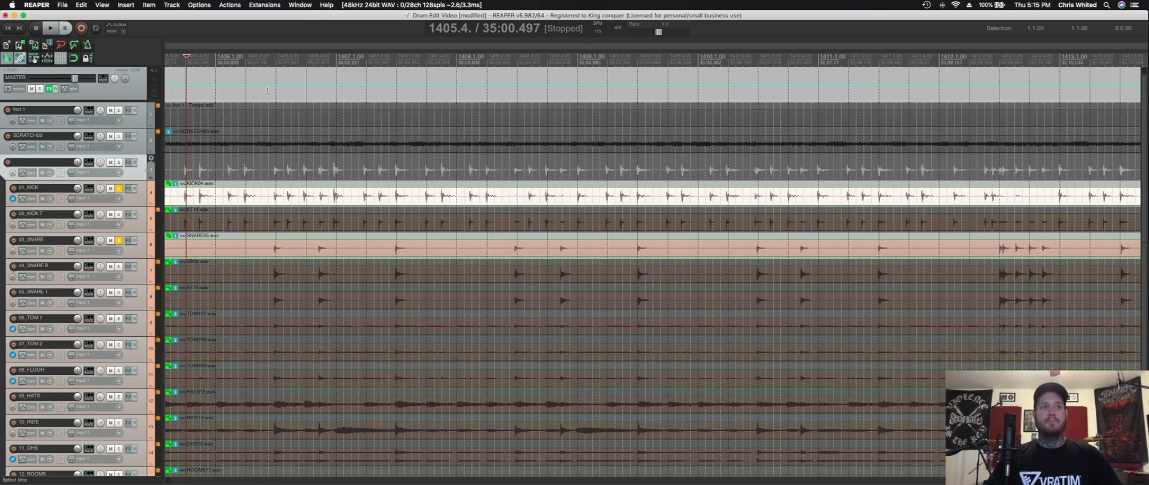
{"action": "left_click", "coordinate": [225, 59]}
{"action": "key", "text": "space"}
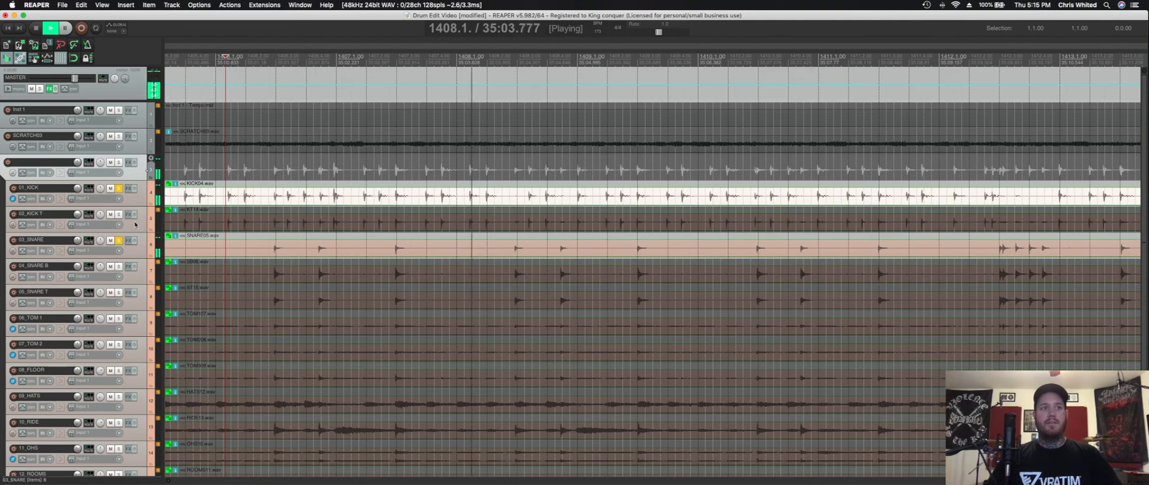
{"action": "key", "text": "space"}
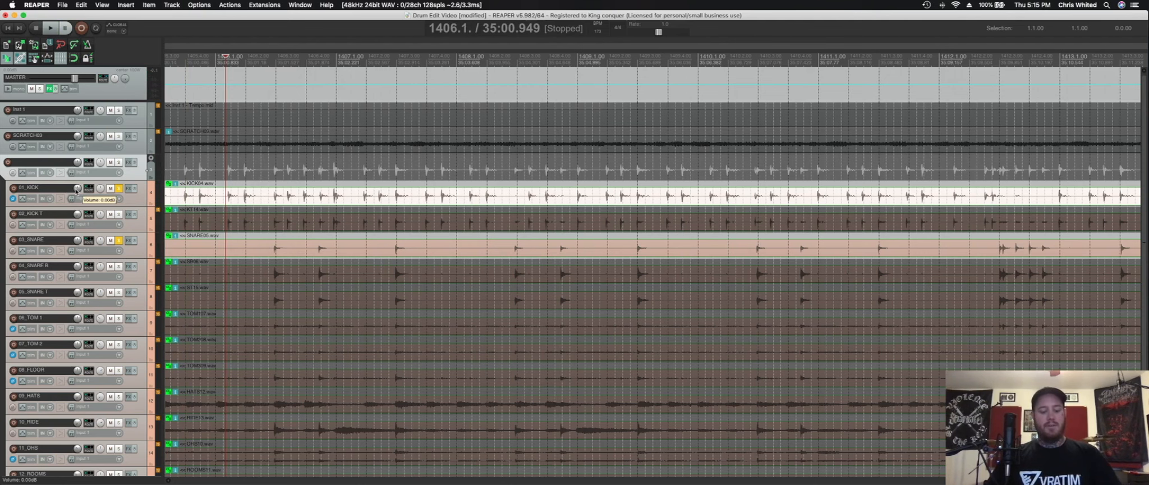
Lower the 01_KICK fader slightly in the mixer to balance it against the soloed snare
{"action": "key", "text": "super+m"}
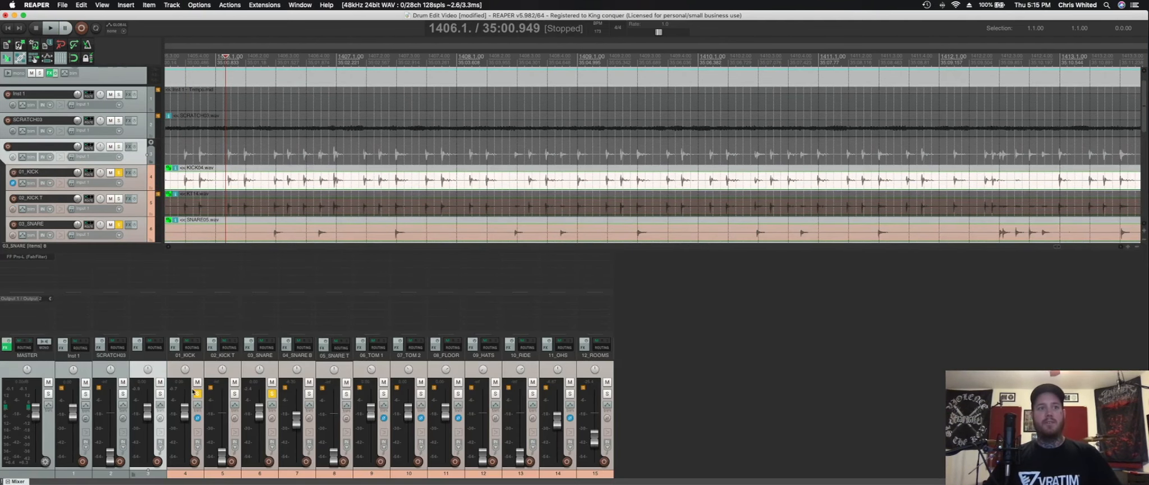
{"action": "left_click_drag", "start_coordinate": [184, 414], "coordinate": [186, 420]}
{"action": "key", "text": "space"}
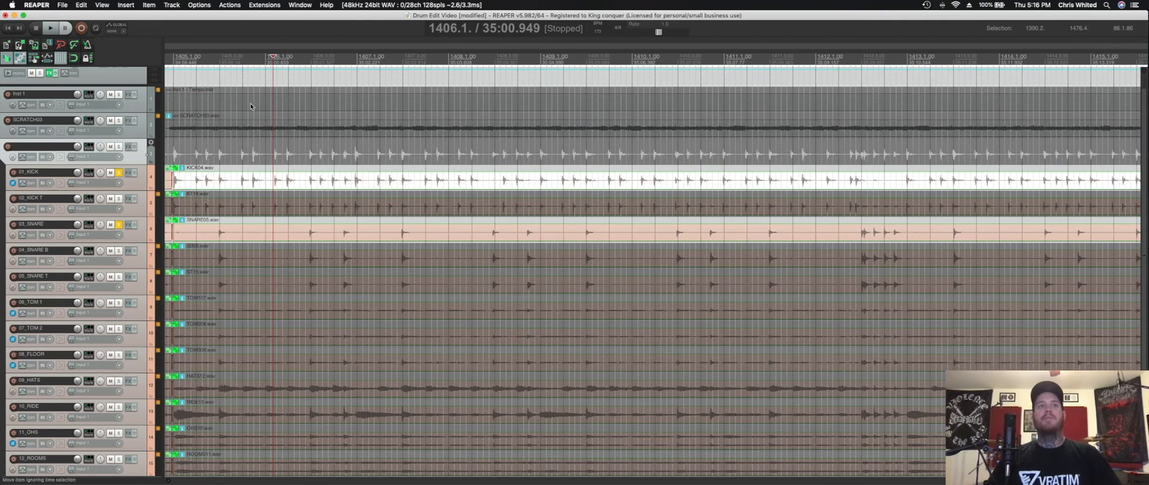
Play back the soloed kick and snare briefly from 35:00.838 at the start of bar 1406
{"action": "scroll", "coordinate": [257, 113], "scroll_direction": "left", "scroll_amount": 5}
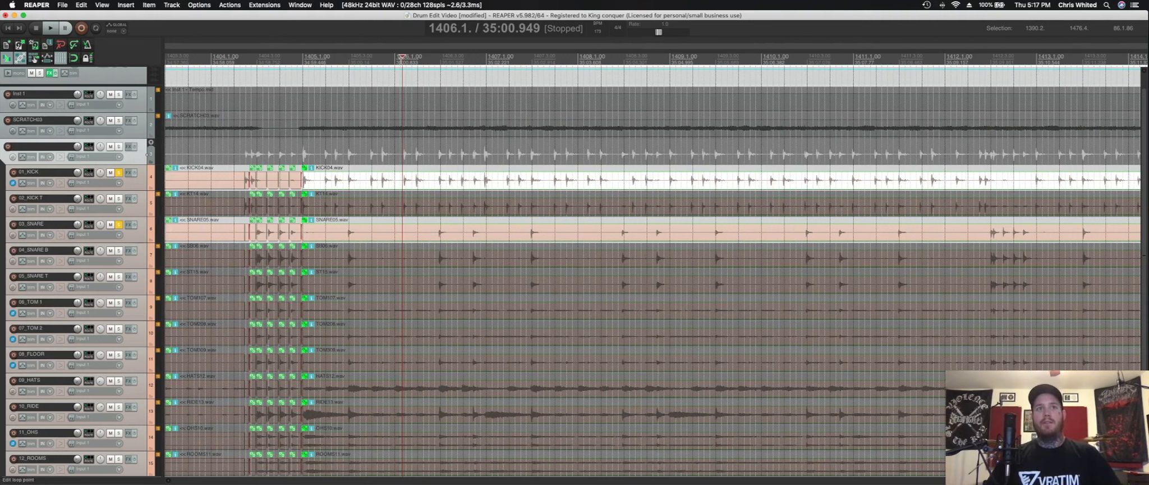
{"action": "left_click", "coordinate": [394, 58]}
{"action": "key", "text": "space"}
{"action": "key", "text": "space"}
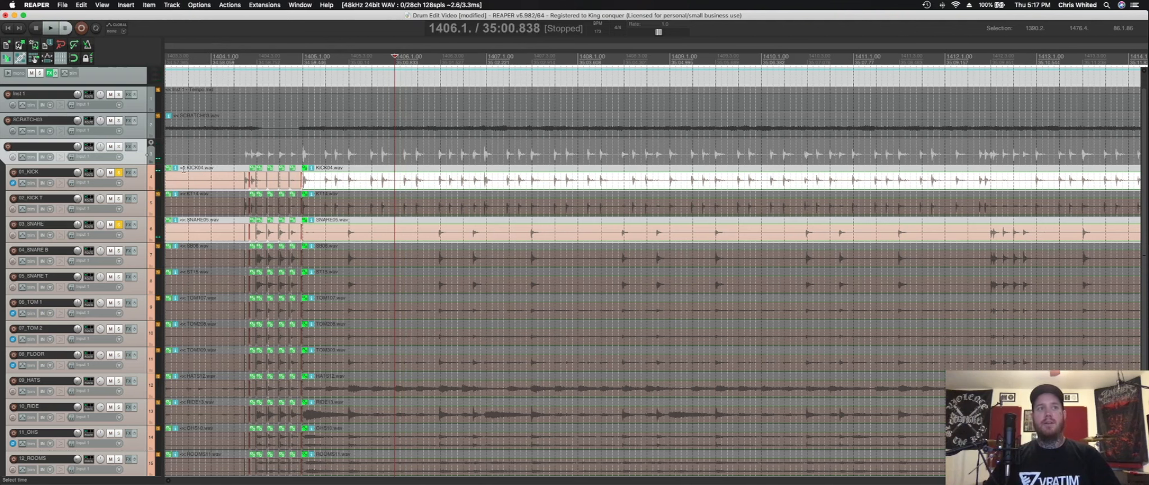
Render the drum folder track to a mono stem track, muting the original
{"action": "right_click", "coordinate": [135, 159]}
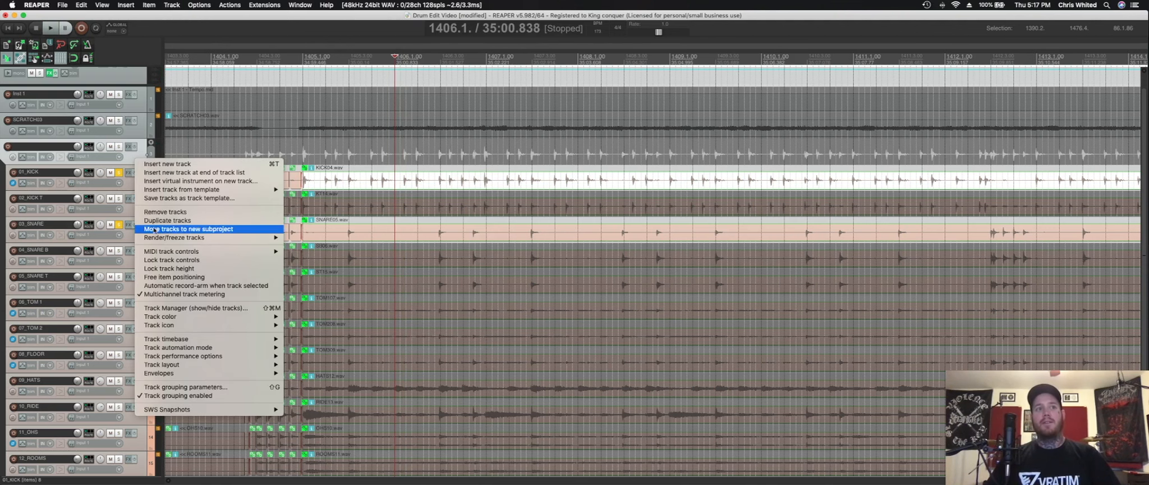
{"action": "mouse_move", "coordinate": [159, 238]}
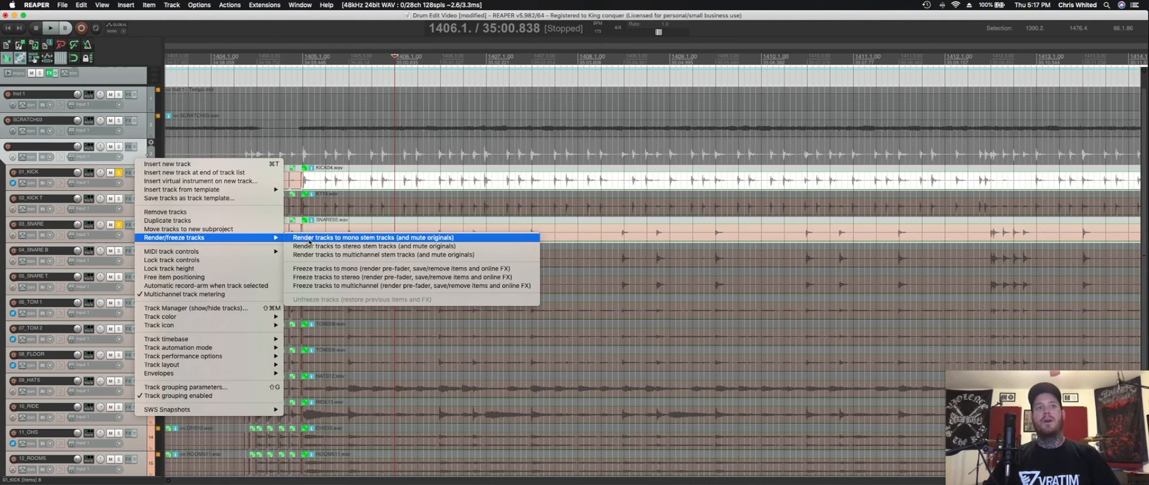
{"action": "left_click", "coordinate": [359, 239]}
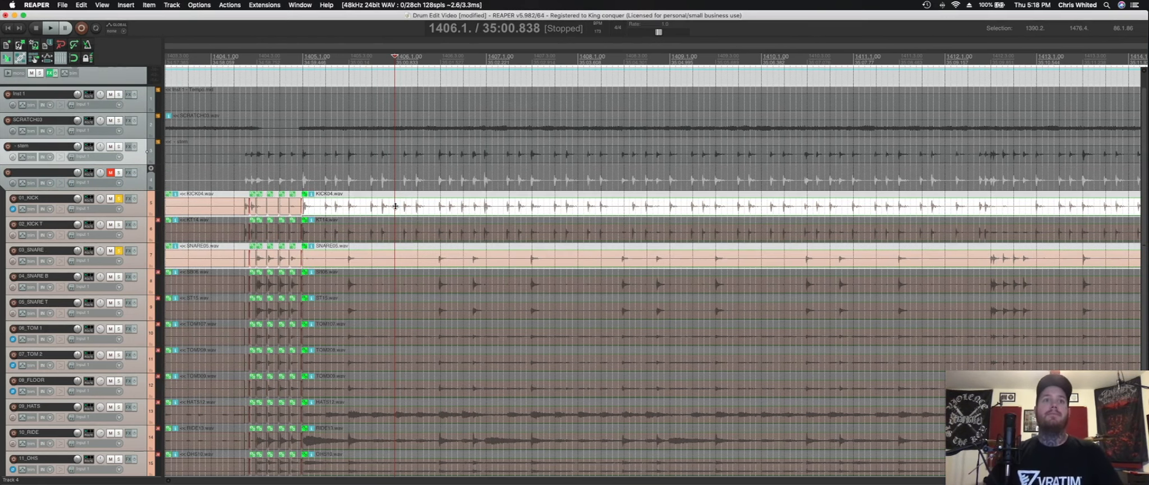
Clear the folder state of the muted drum folder track and delete that track, keeping its individual drum tracks
{"action": "scroll", "coordinate": [418, 203], "scroll_direction": "right", "scroll_amount": 3}
{"action": "scroll", "coordinate": [428, 203], "scroll_direction": "down", "scroll_amount": 1}
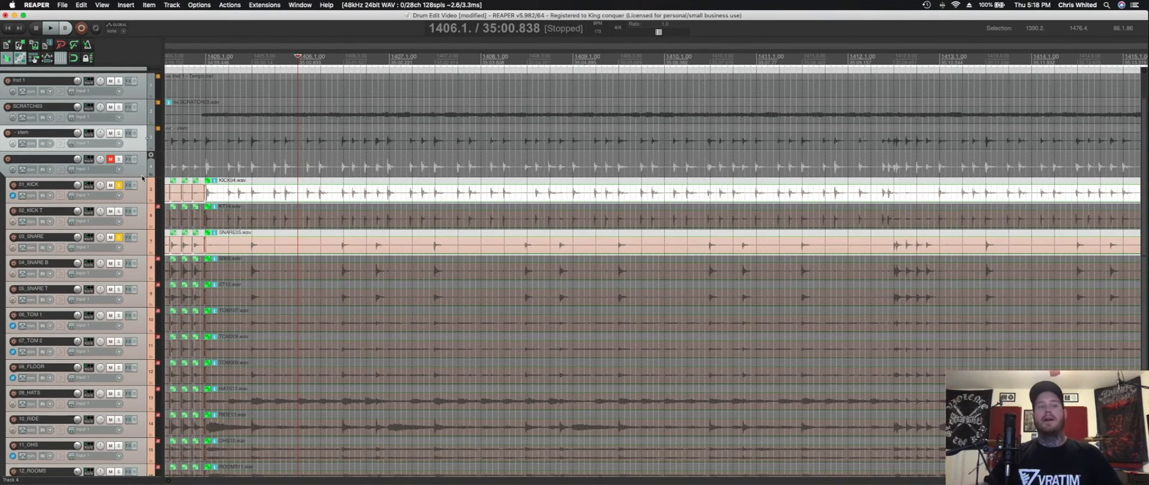
{"action": "scroll", "coordinate": [485, 220], "scroll_direction": "left", "scroll_amount": 8}
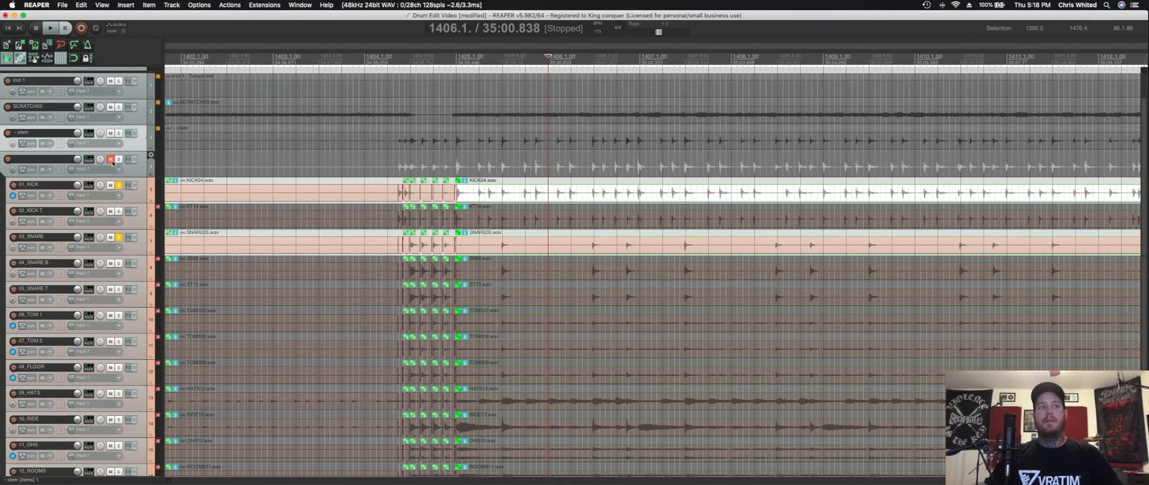
{"action": "left_click", "coordinate": [150, 175]}
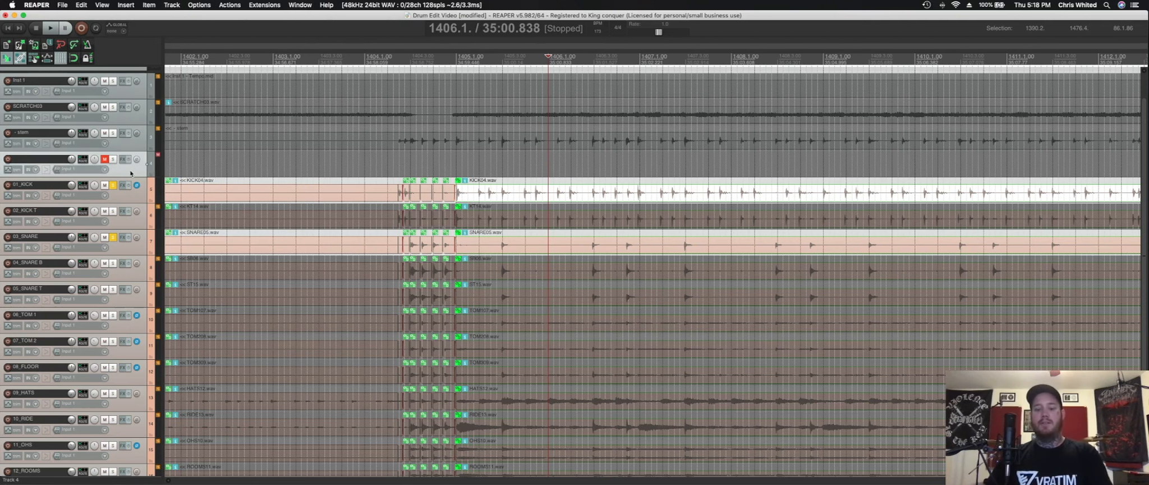
{"action": "key", "text": "Delete"}
Unsolo the 01_KICK and 03_SNARE tracks
{"action": "left_click", "coordinate": [113, 159]}
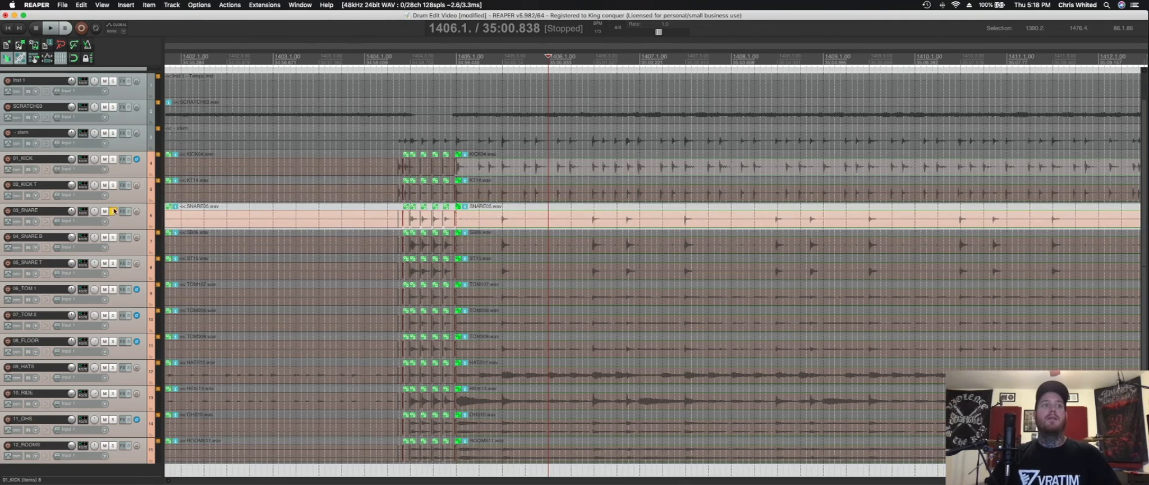
{"action": "left_click", "coordinate": [112, 212]}
{"action": "scroll", "coordinate": [453, 163], "scroll_direction": "right", "scroll_amount": 1}
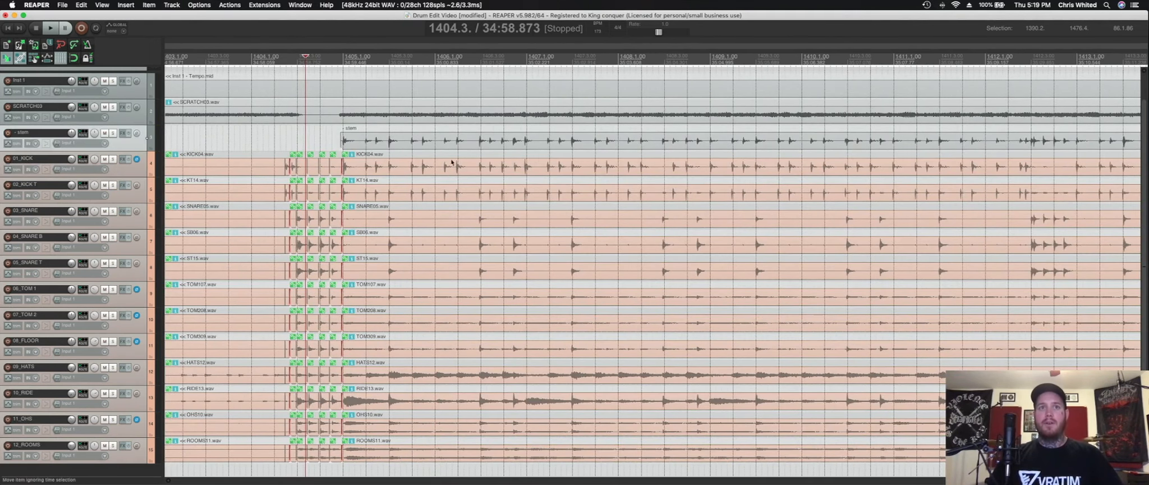
Group the rendered stem item with all drum items from bar 1405 onward and clear the selection
{"action": "left_click", "coordinate": [498, 463]}
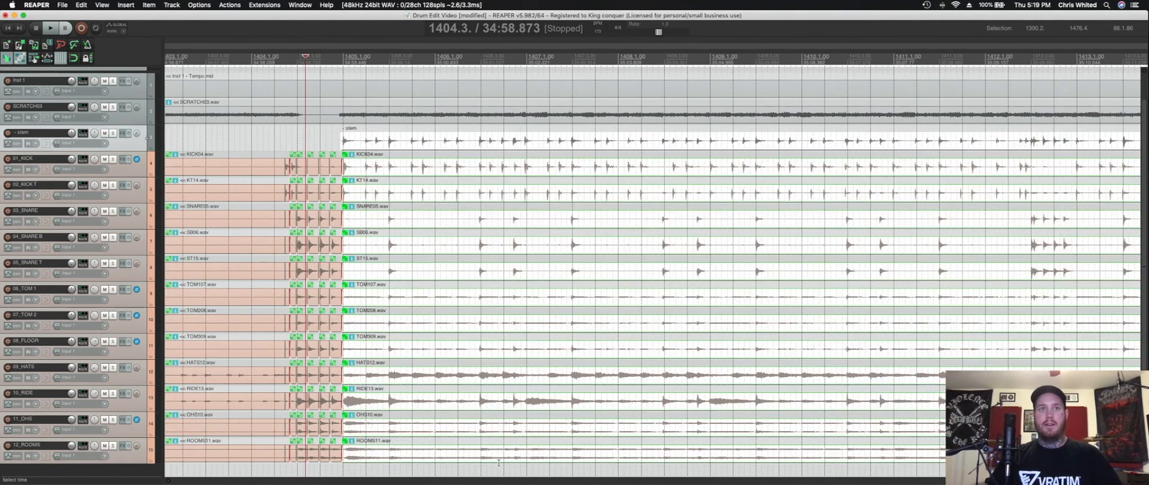
{"action": "key", "text": "g"}
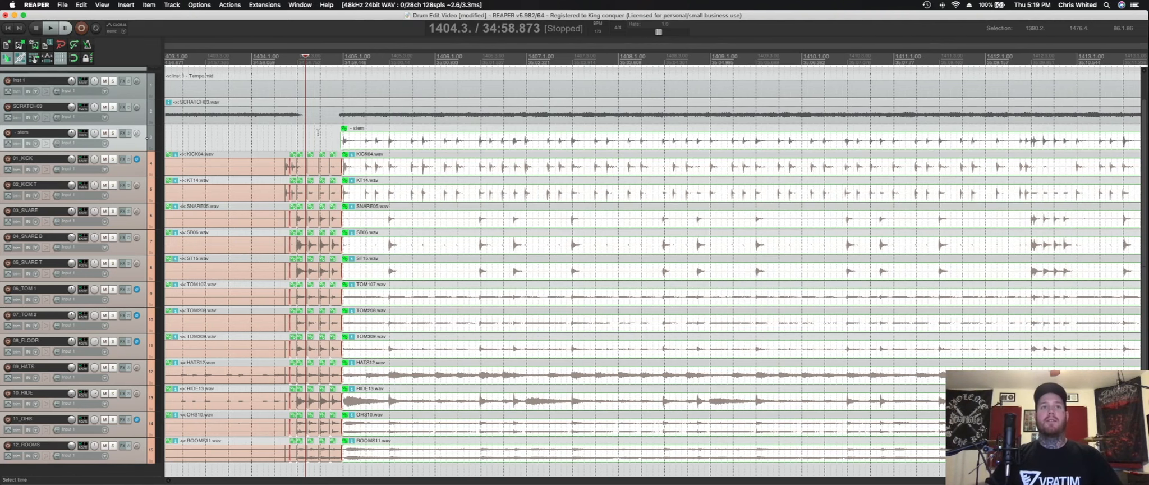
{"action": "left_click", "coordinate": [318, 134]}
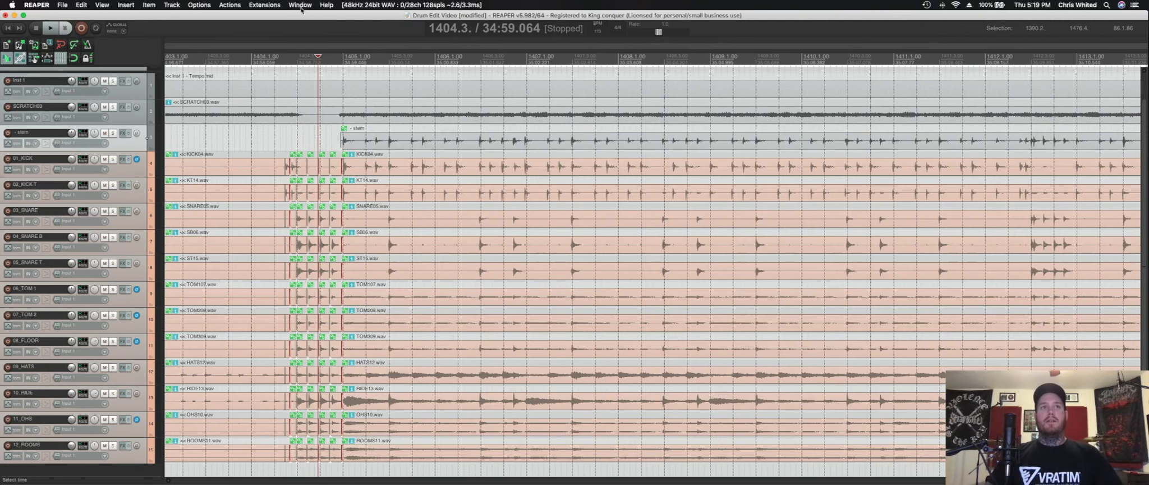
Look up the action assigned to the D shortcut in the action list, and close the list
{"action": "left_click", "coordinate": [233, 6]}
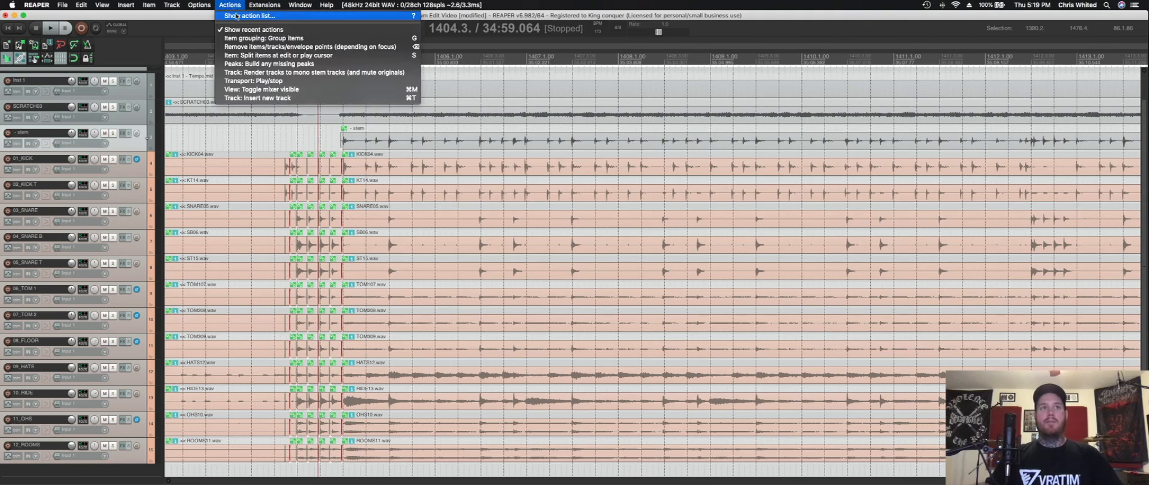
{"action": "left_click", "coordinate": [236, 16]}
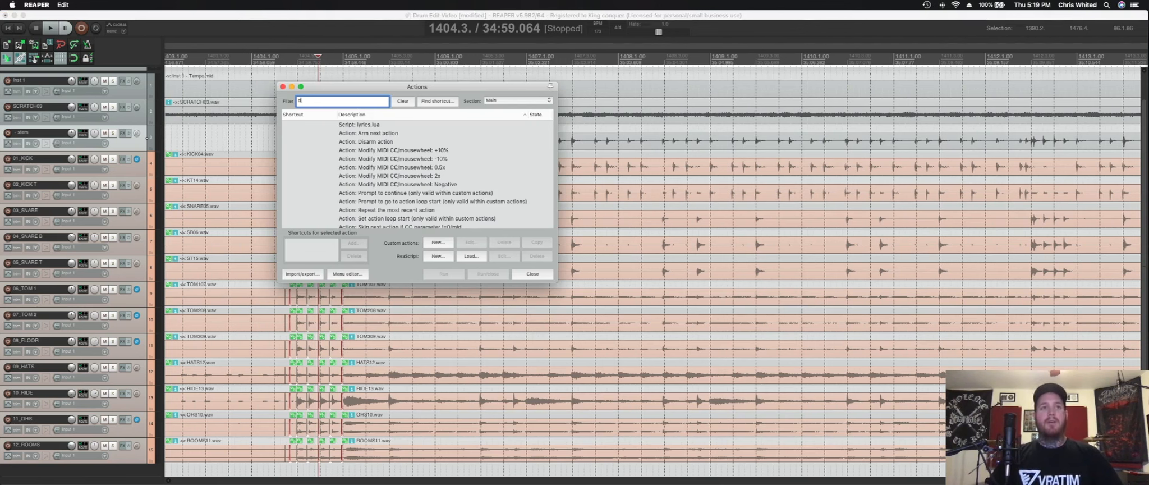
{"action": "key", "text": "BackSpace"}
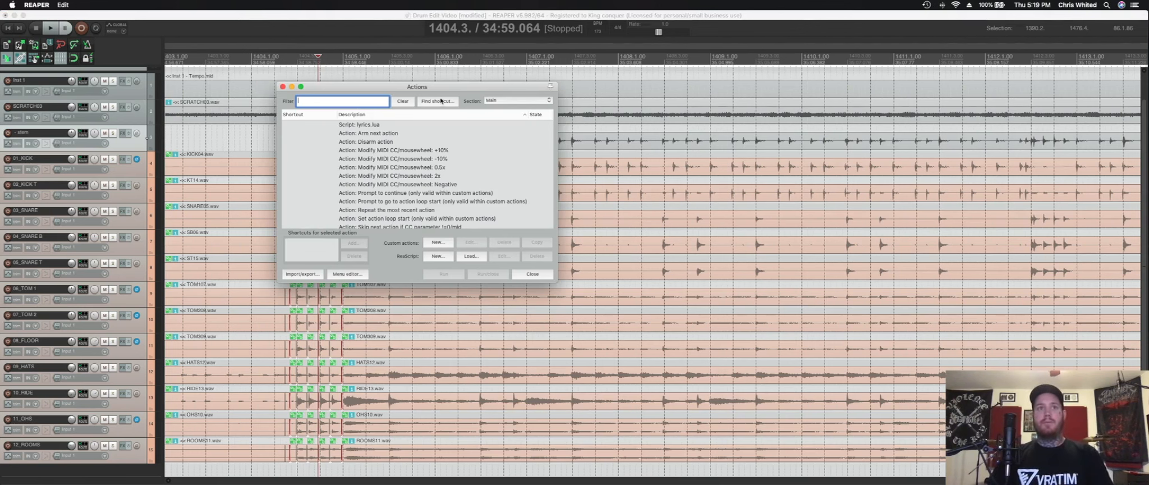
{"action": "left_click", "coordinate": [438, 101]}
{"action": "key", "text": "d"}
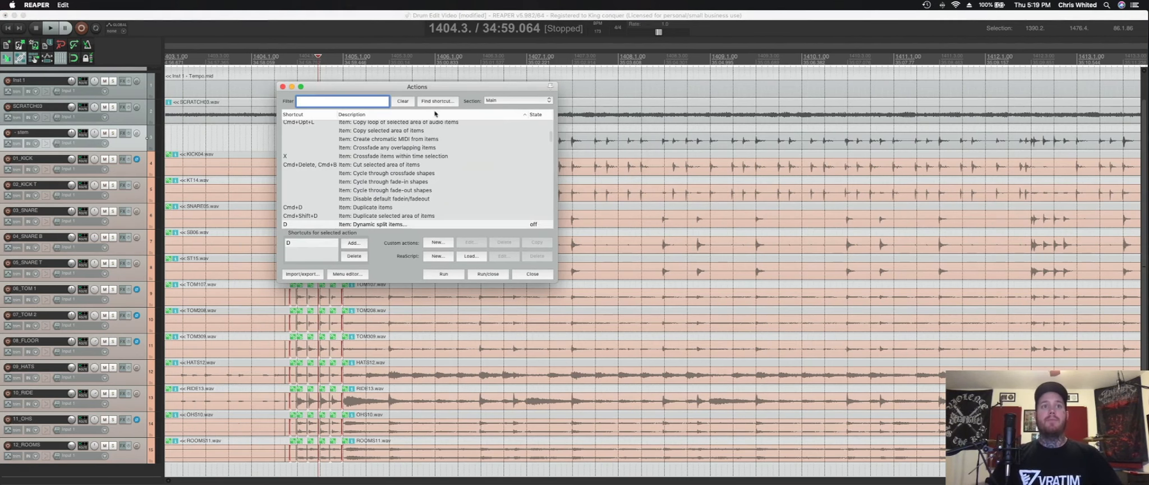
{"action": "scroll", "coordinate": [380, 182], "scroll_direction": "down", "scroll_amount": 3}
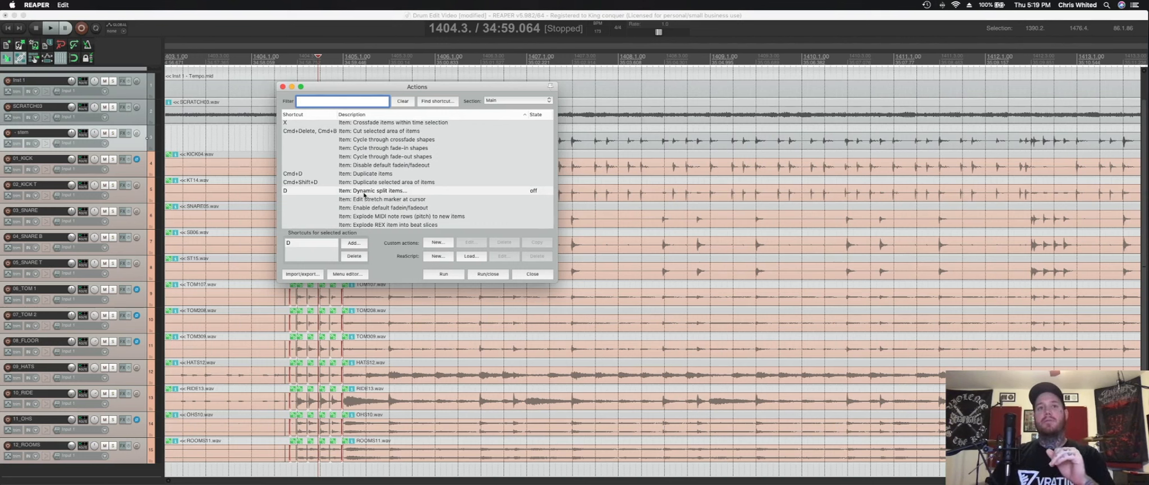
{"action": "key", "text": "Escape"}
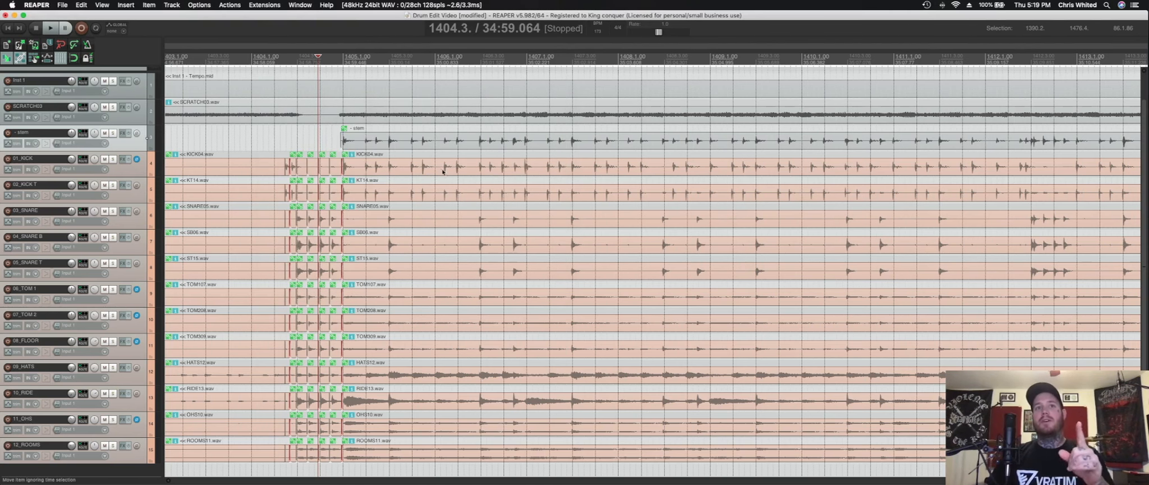
Open Dynamic split items for the stem item, along with its transient detection settings
{"action": "left_click", "coordinate": [448, 144]}
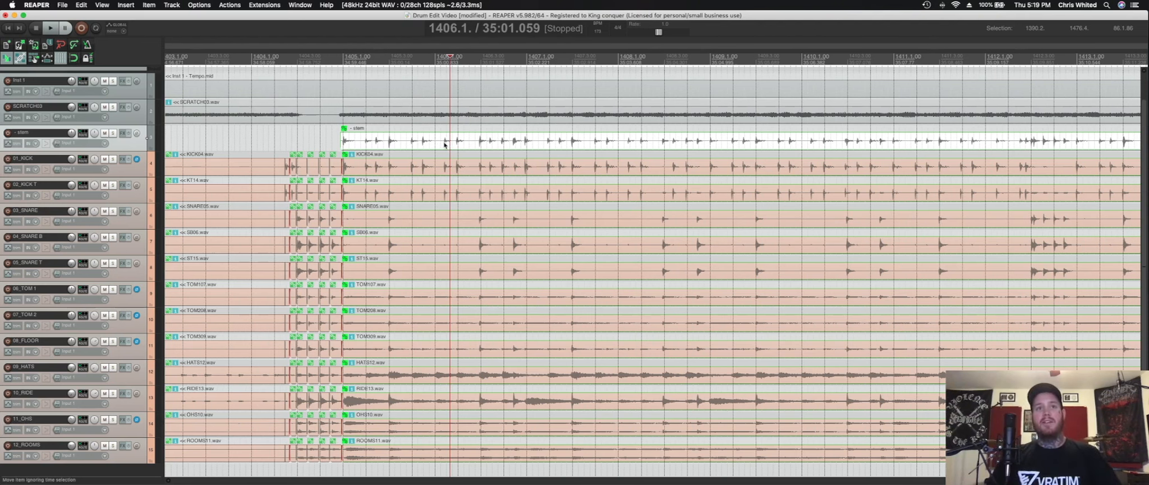
{"action": "key", "text": "d"}
{"action": "left_click_drag", "start_coordinate": [486, 203], "coordinate": [308, 159]}
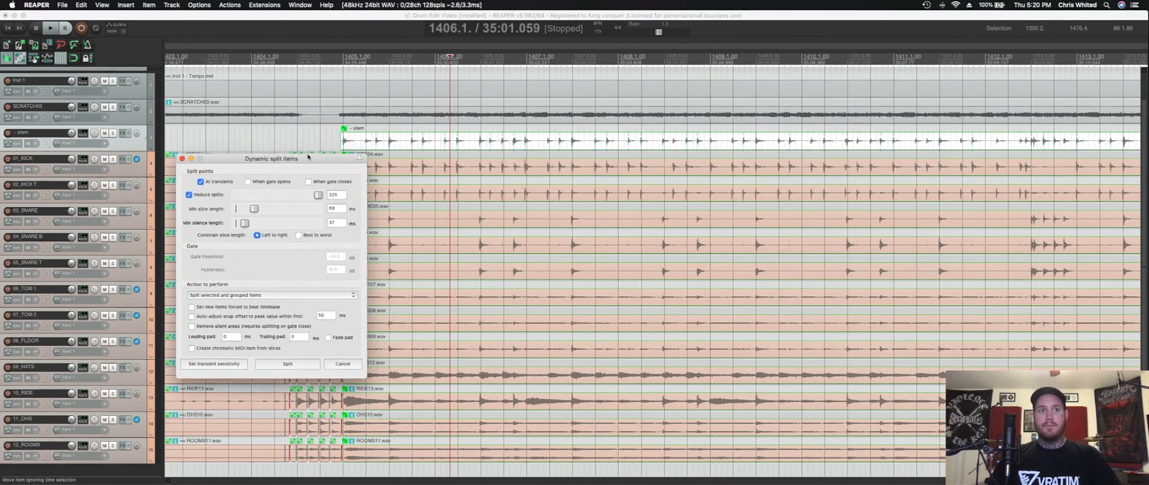
{"action": "left_click", "coordinate": [211, 365]}
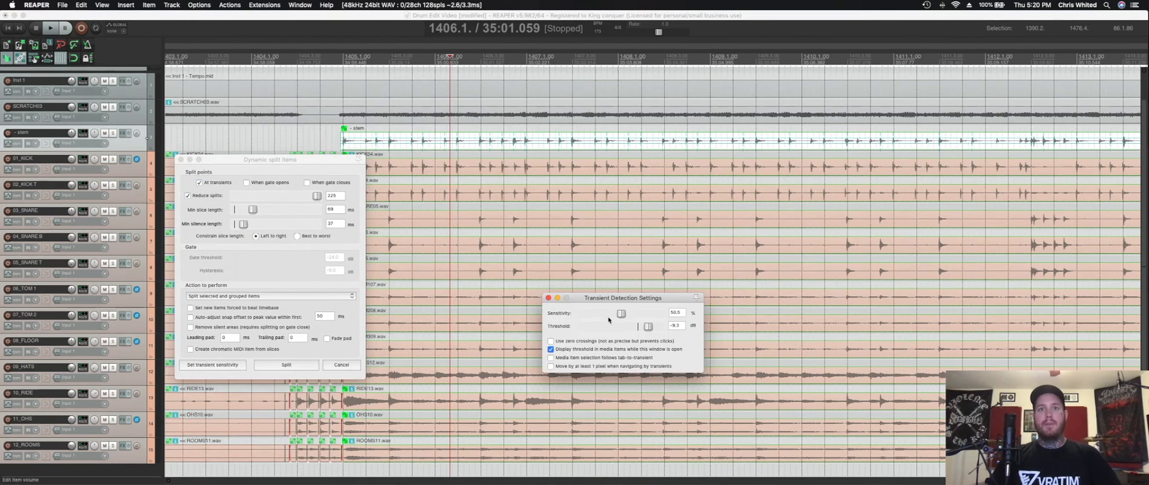
{"action": "left_click_drag", "start_coordinate": [601, 284], "coordinate": [560, 239]}
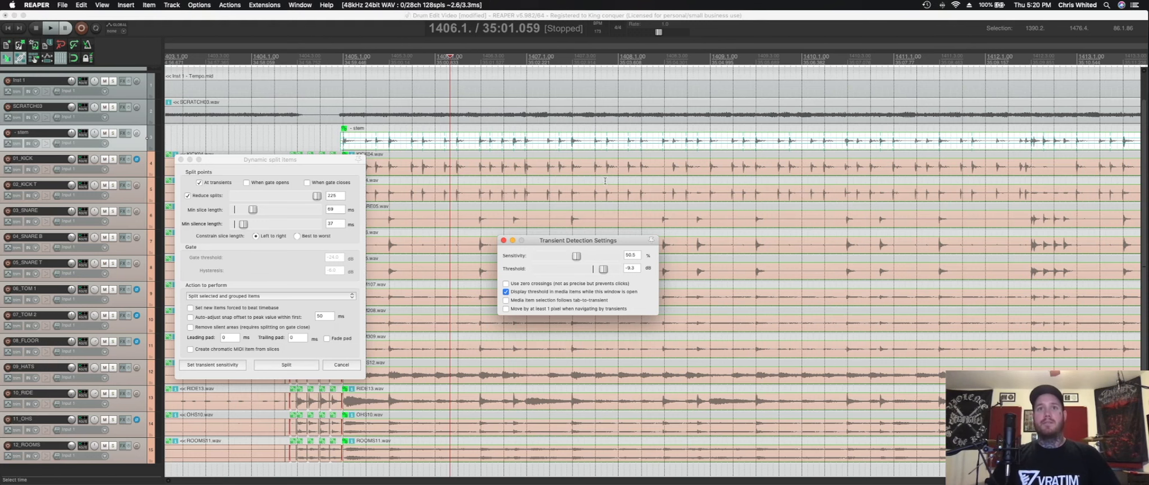
Lower the transient detection threshold to -11.0 dB, check the split markers along the stem, and close the detection settings
{"action": "scroll", "coordinate": [608, 185], "scroll_direction": "up", "scroll_amount": 5}
{"action": "scroll", "coordinate": [605, 188], "scroll_direction": "up", "scroll_amount": 6}
{"action": "scroll", "coordinate": [604, 188], "scroll_direction": "down", "scroll_amount": 3}
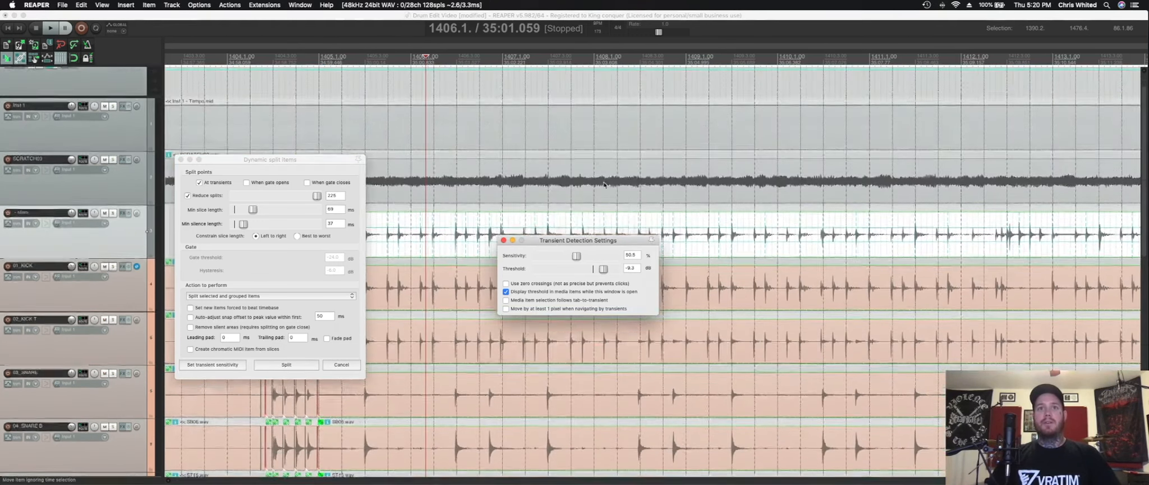
{"action": "scroll", "coordinate": [606, 187], "scroll_direction": "up", "scroll_amount": 4}
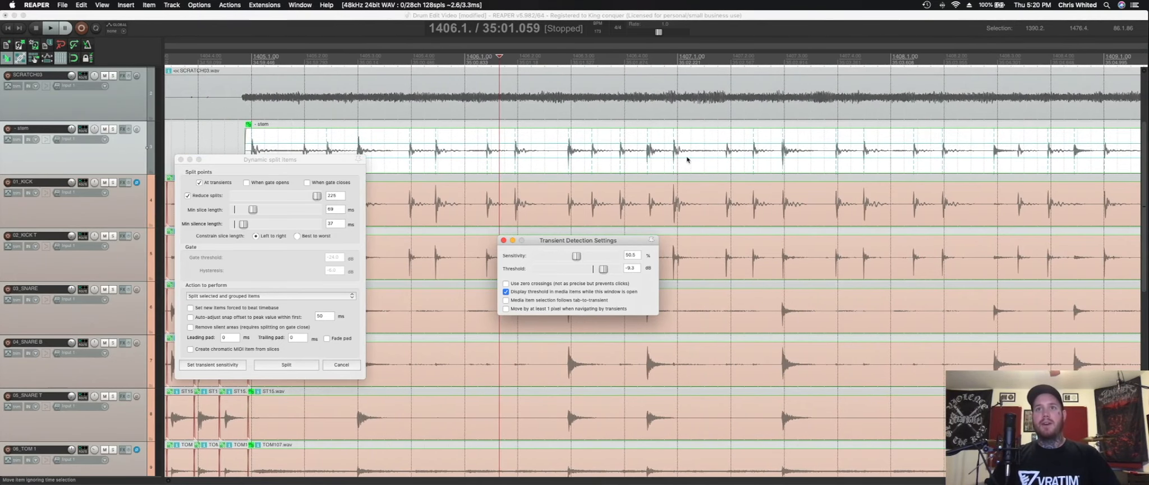
{"action": "scroll", "coordinate": [687, 159], "scroll_direction": "right", "scroll_amount": 2}
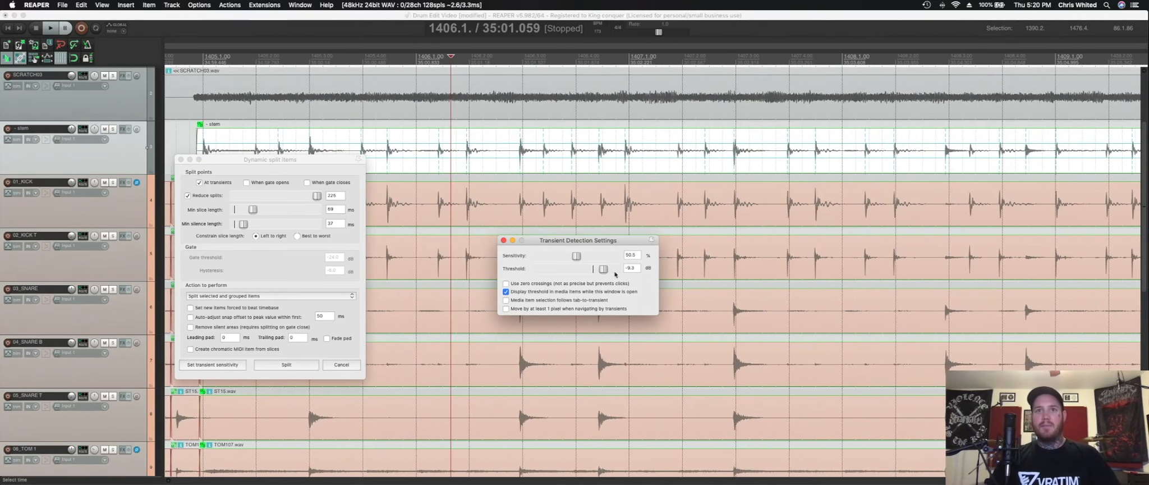
{"action": "left_click_drag", "start_coordinate": [603, 270], "coordinate": [601, 273]}
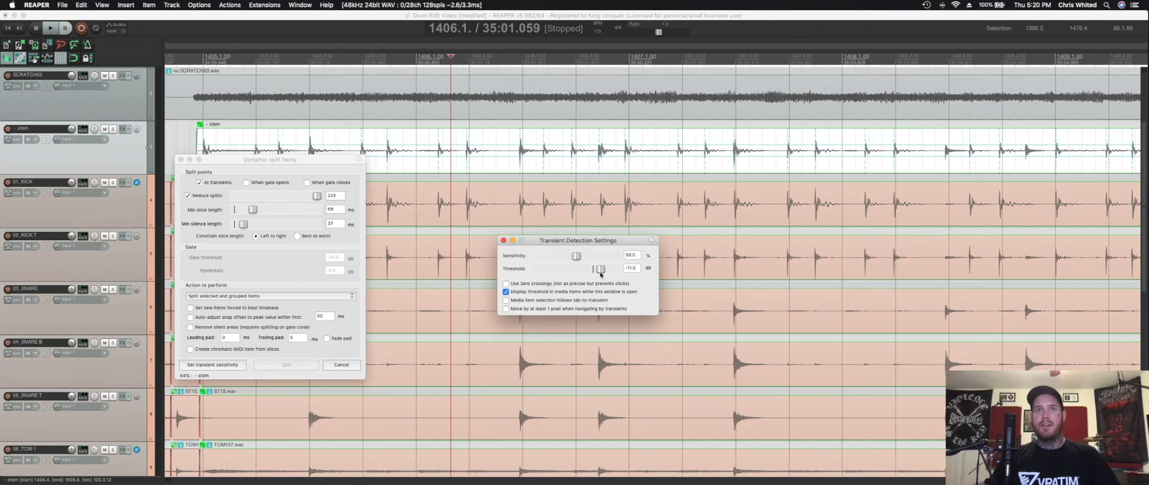
{"action": "left_click_drag", "start_coordinate": [323, 161], "coordinate": [335, 193]}
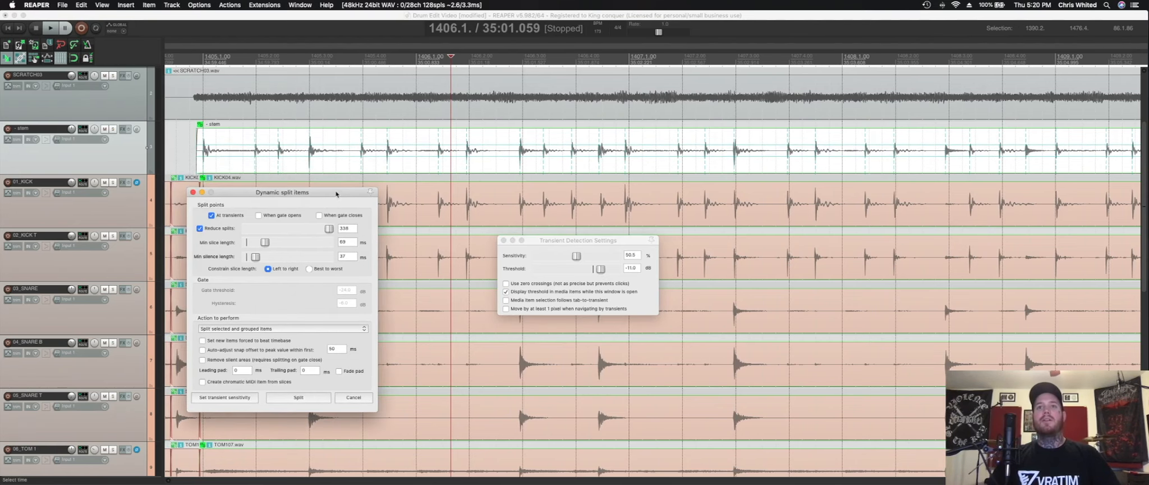
{"action": "scroll", "coordinate": [780, 163], "scroll_direction": "right", "scroll_amount": 14}
{"action": "scroll", "coordinate": [780, 164], "scroll_direction": "right", "scroll_amount": 9}
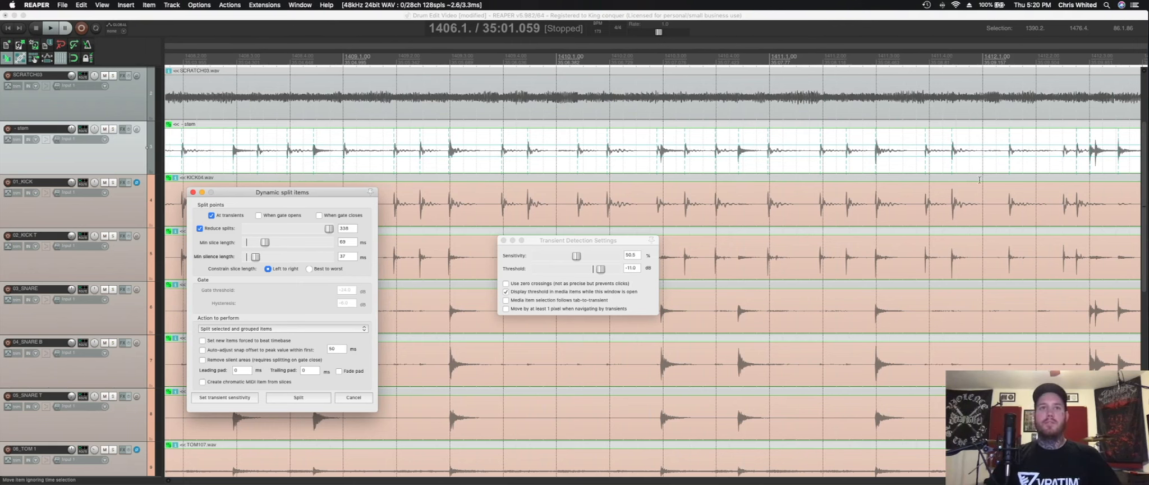
{"action": "left_click", "coordinate": [510, 241]}
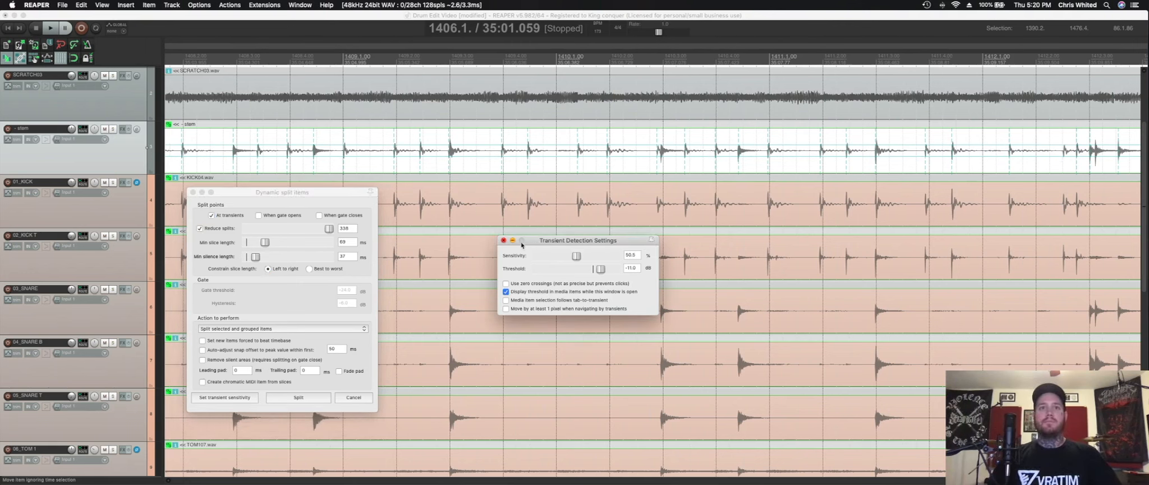
{"action": "left_click", "coordinate": [503, 240]}
Dynamically split the stem and its grouped drum items at transients, using the Split selected and grouped items action
{"action": "left_click_drag", "start_coordinate": [327, 197], "coordinate": [434, 196]}
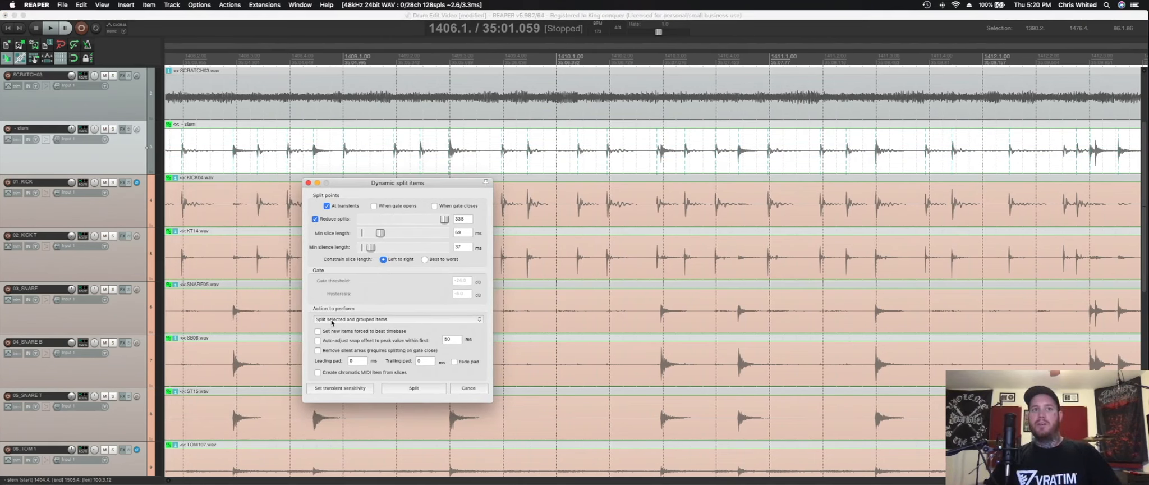
{"action": "left_click", "coordinate": [373, 321]}
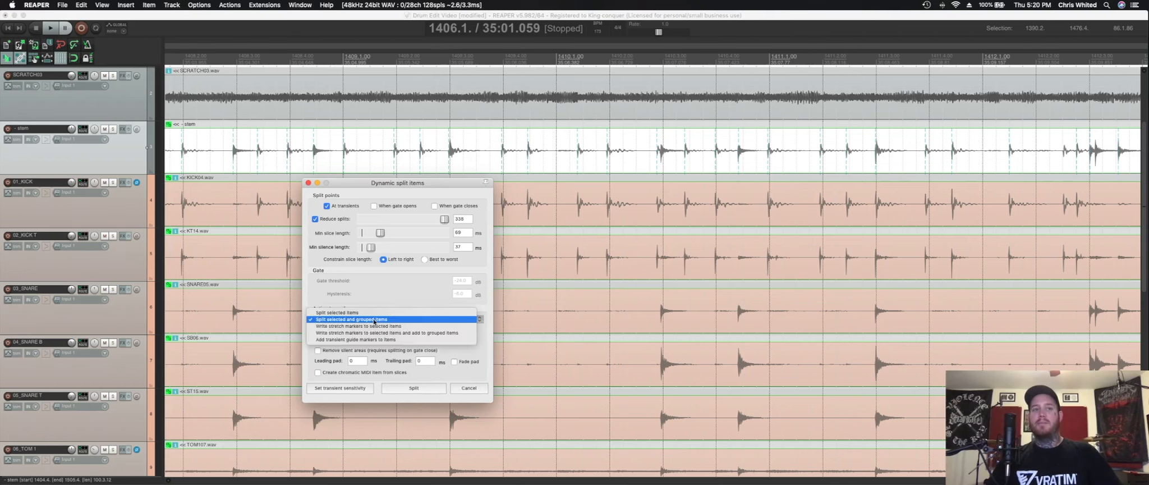
{"action": "left_click", "coordinate": [374, 321]}
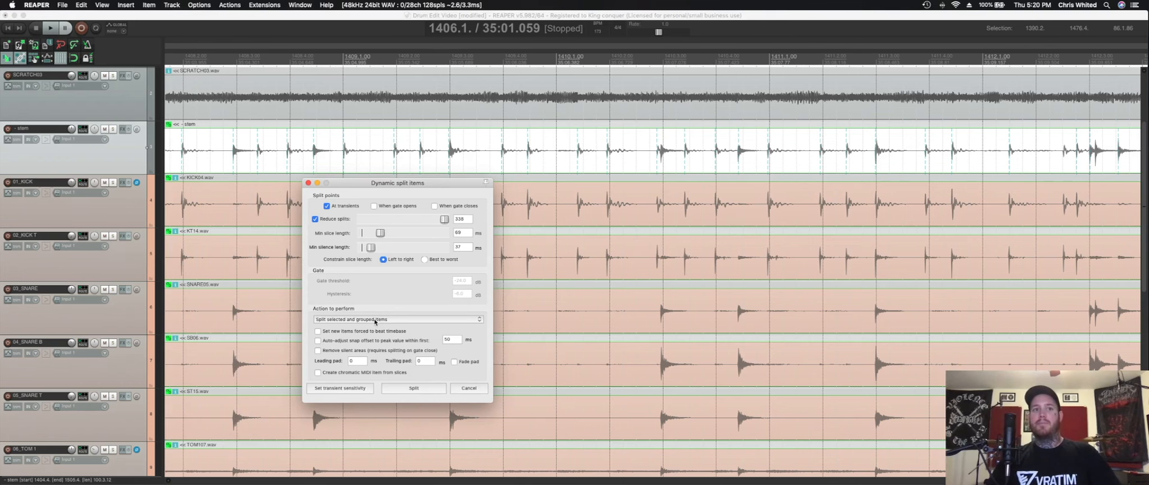
{"action": "left_click", "coordinate": [412, 388]}
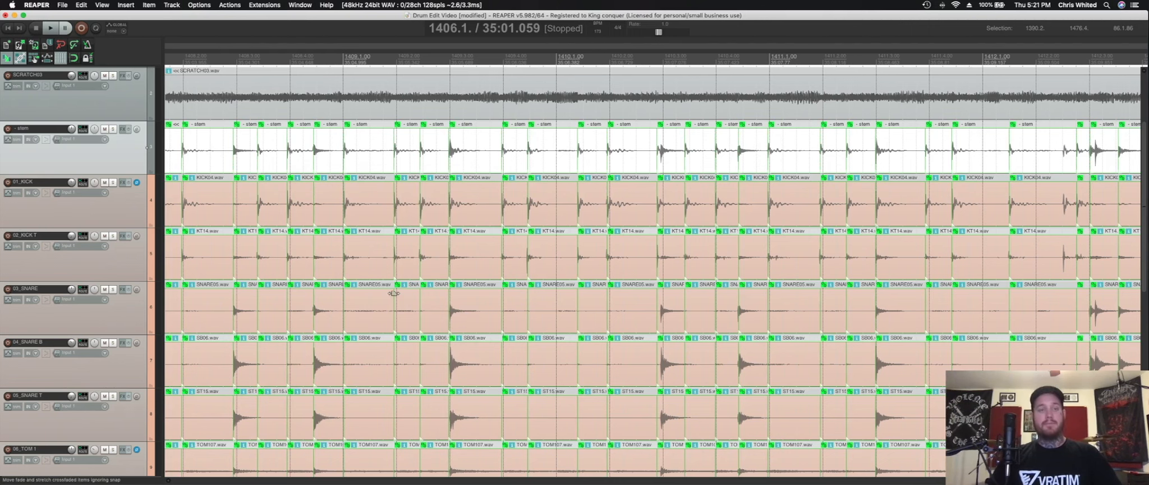
Examine the new splits across the stem and all drum tracks from bar 1405 onward
{"action": "scroll", "coordinate": [395, 293], "scroll_direction": "down", "scroll_amount": 3}
{"action": "scroll", "coordinate": [395, 291], "scroll_direction": "down", "scroll_amount": 5}
{"action": "scroll", "coordinate": [394, 292], "scroll_direction": "down", "scroll_amount": 5}
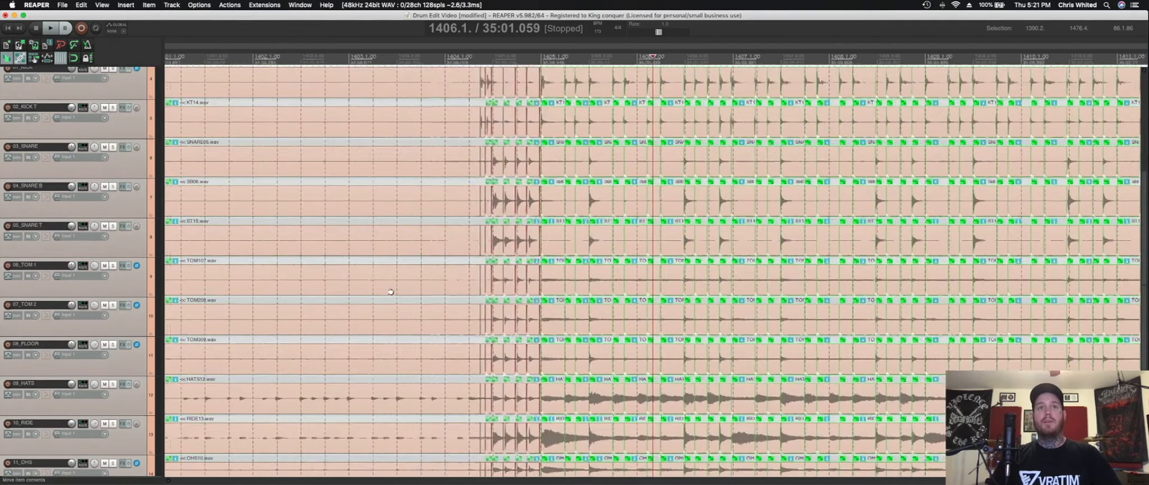
{"action": "scroll", "coordinate": [395, 291], "scroll_direction": "down", "scroll_amount": 3}
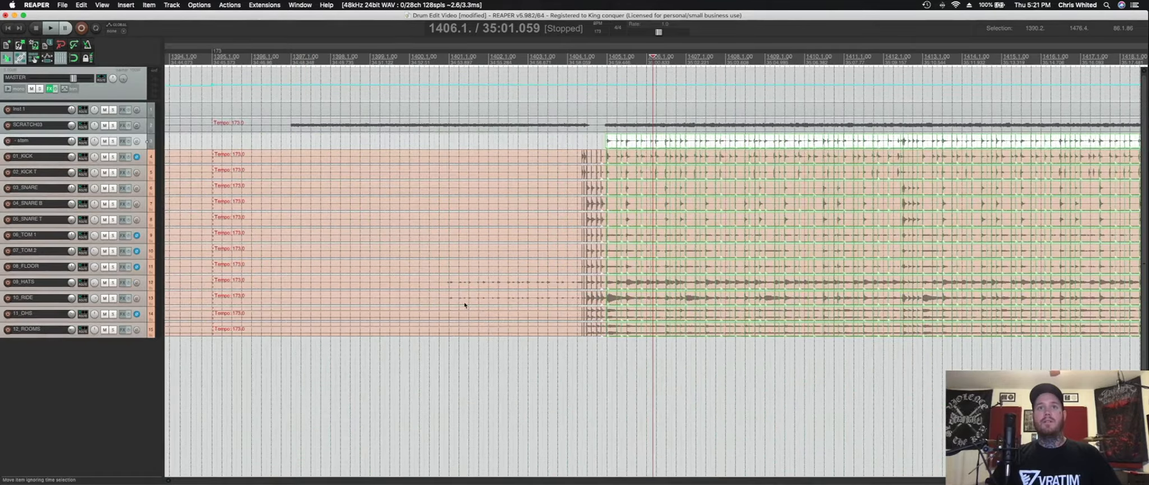
{"action": "scroll", "coordinate": [461, 305], "scroll_direction": "down", "scroll_amount": 2}
{"action": "scroll", "coordinate": [465, 306], "scroll_direction": "up", "scroll_amount": 4}
{"action": "scroll", "coordinate": [470, 307], "scroll_direction": "left", "scroll_amount": 5}
{"action": "scroll", "coordinate": [469, 307], "scroll_direction": "down", "scroll_amount": 3}
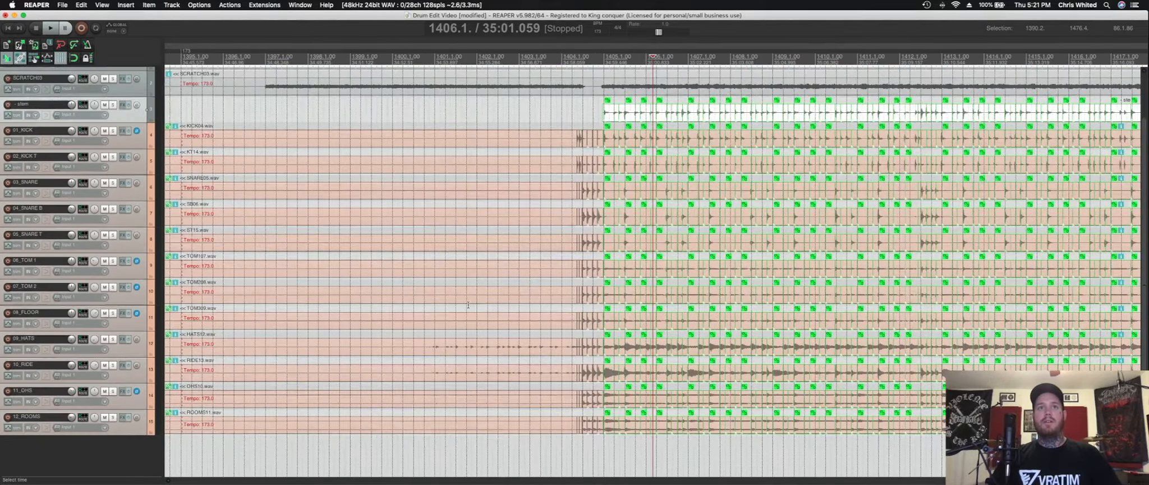
{"action": "scroll", "coordinate": [469, 308], "scroll_direction": "right", "scroll_amount": 6}
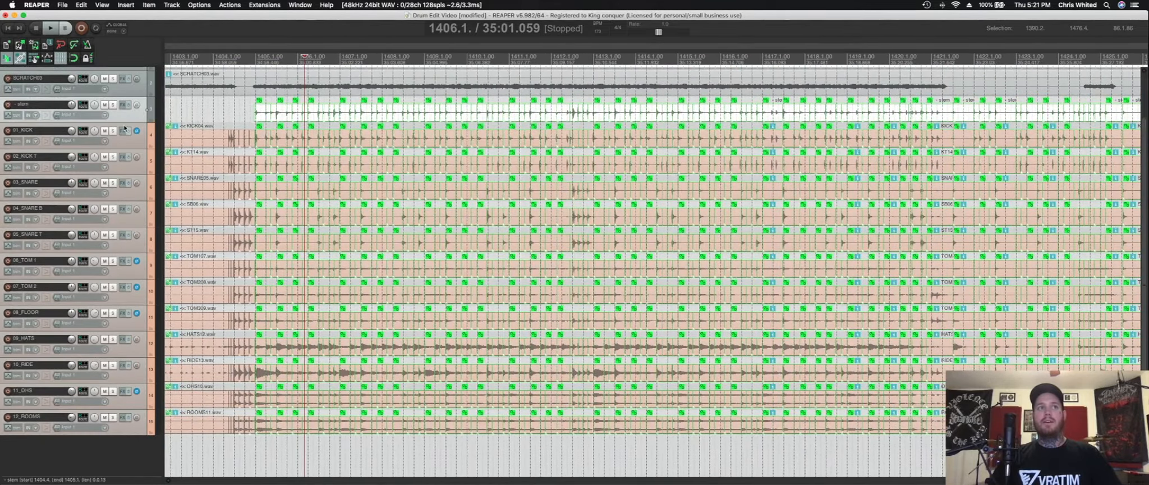
Select the grouped slice of the first hit at bar 1405 across the stem and all drum tracks
{"action": "right_click", "coordinate": [20, 58]}
{"action": "left_click", "coordinate": [30, 80]}
{"action": "left_click", "coordinate": [267, 144]}
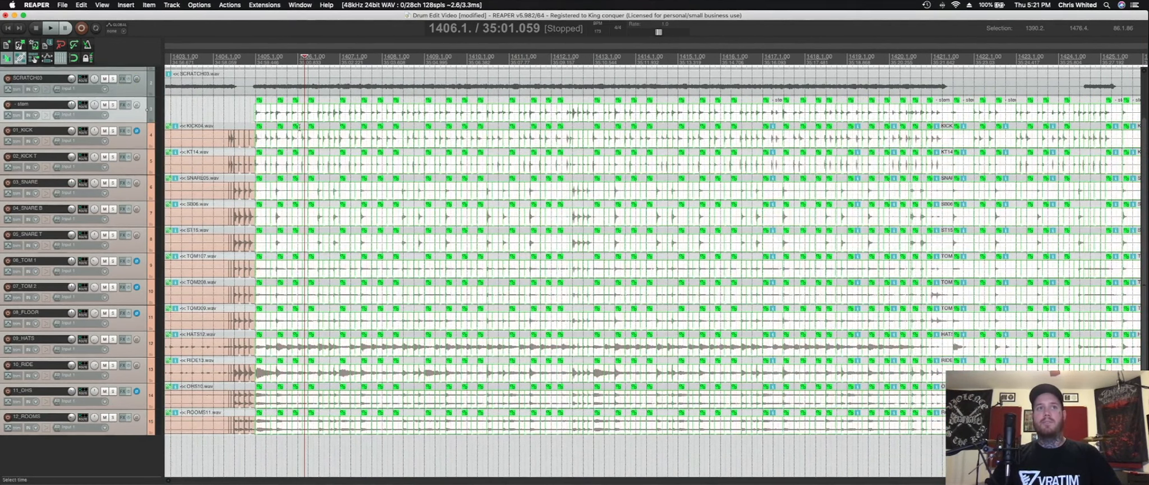
{"action": "left_click", "coordinate": [261, 143]}
{"action": "scroll", "coordinate": [412, 198], "scroll_direction": "up", "scroll_amount": 8}
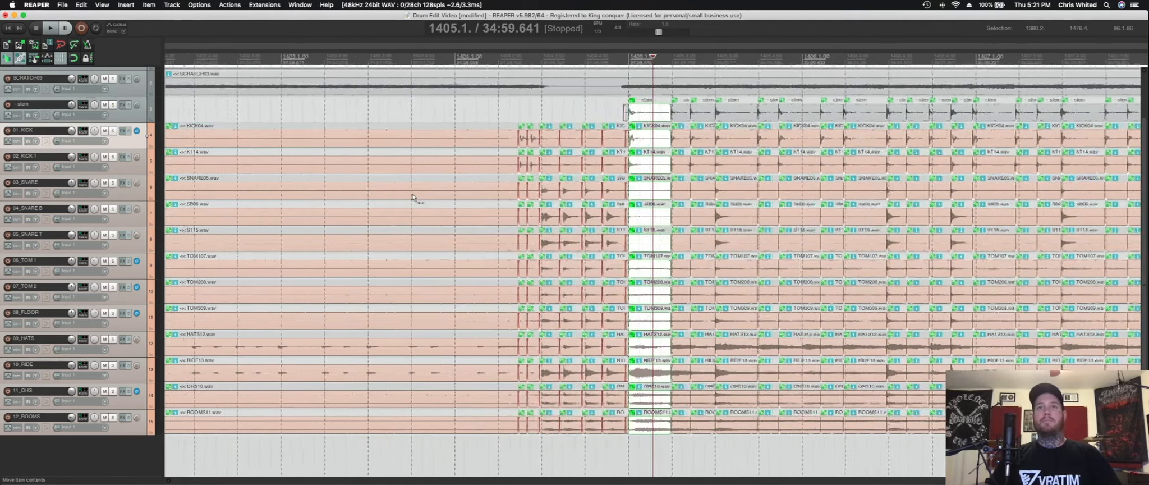
Select successive hits from bar 1405 one by one to check their slices are grouped across the stem and drum tracks
{"action": "scroll", "coordinate": [412, 197], "scroll_direction": "up", "scroll_amount": 5}
{"action": "scroll", "coordinate": [733, 251], "scroll_direction": "right", "scroll_amount": 3}
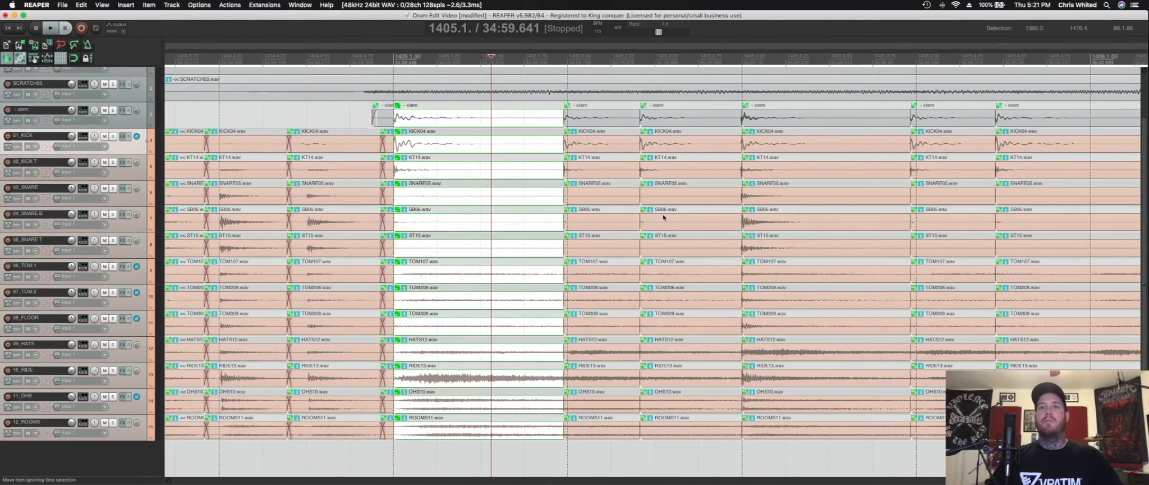
{"action": "left_click", "coordinate": [609, 197]}
{"action": "left_click", "coordinate": [687, 179]}
{"action": "left_click", "coordinate": [758, 175]}
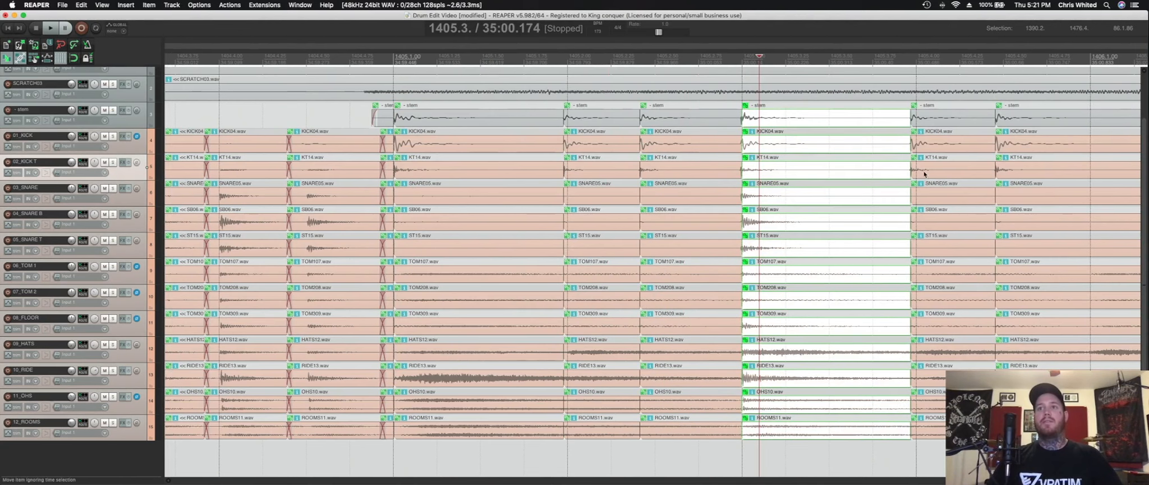
{"action": "left_click", "coordinate": [924, 175]}
{"action": "left_click", "coordinate": [1016, 178]}
Select the grouped slices from beat 1 through beat 3 of bar 1405 on all drum tracks and quantize them to the grid
{"action": "scroll", "coordinate": [617, 185], "scroll_direction": "right", "scroll_amount": 3}
{"action": "left_click", "coordinate": [336, 149]}
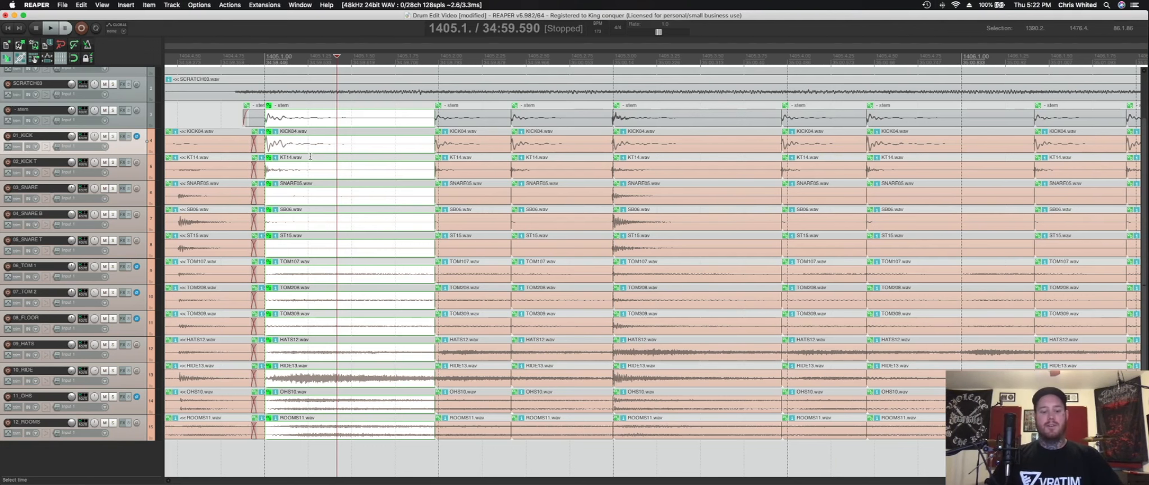
{"action": "left_click_drag", "start_coordinate": [289, 143], "coordinate": [762, 307]}
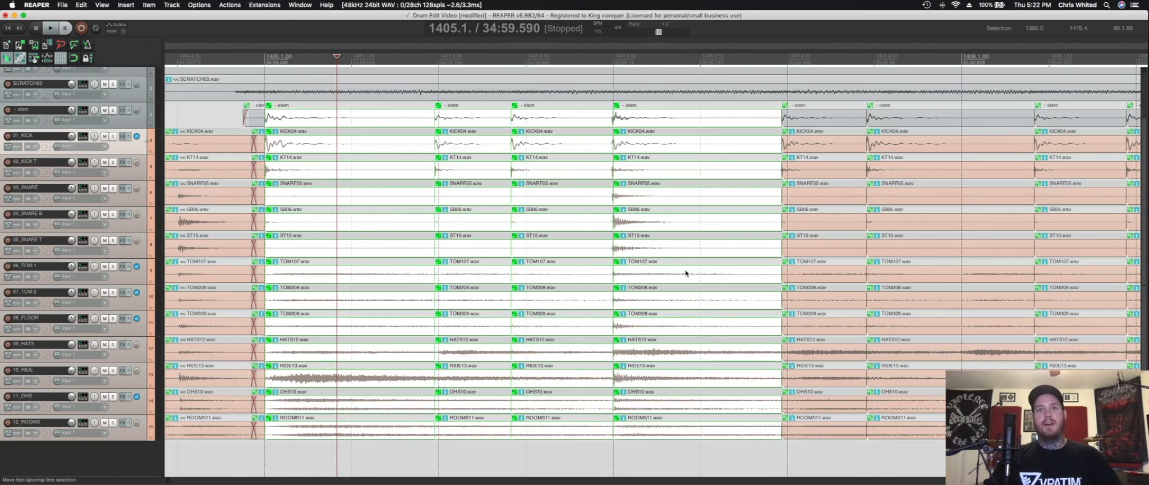
{"action": "key", "text": "q"}
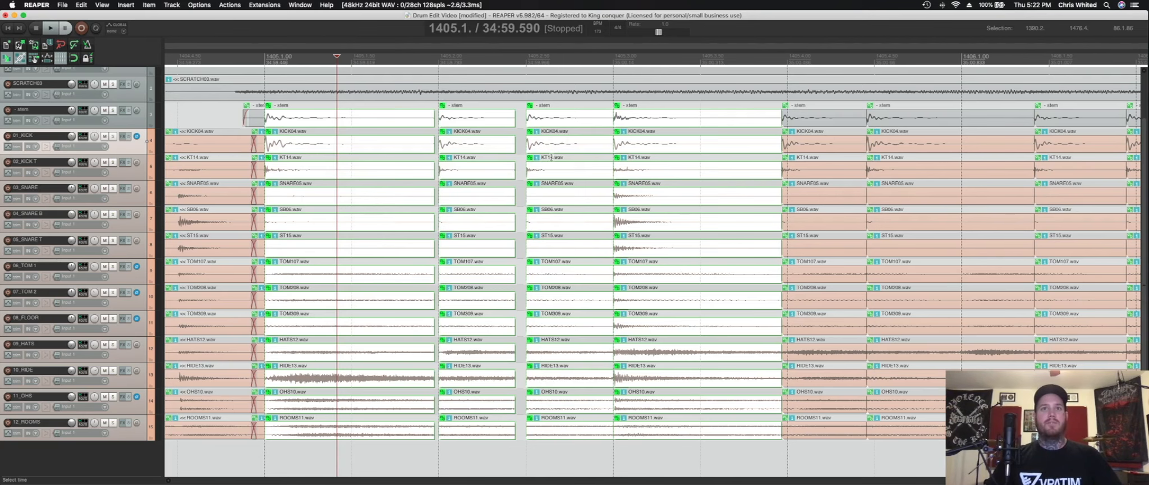
Turn off automatic crossfading of media items when editing
{"action": "scroll", "coordinate": [519, 153], "scroll_direction": "right", "scroll_amount": 3}
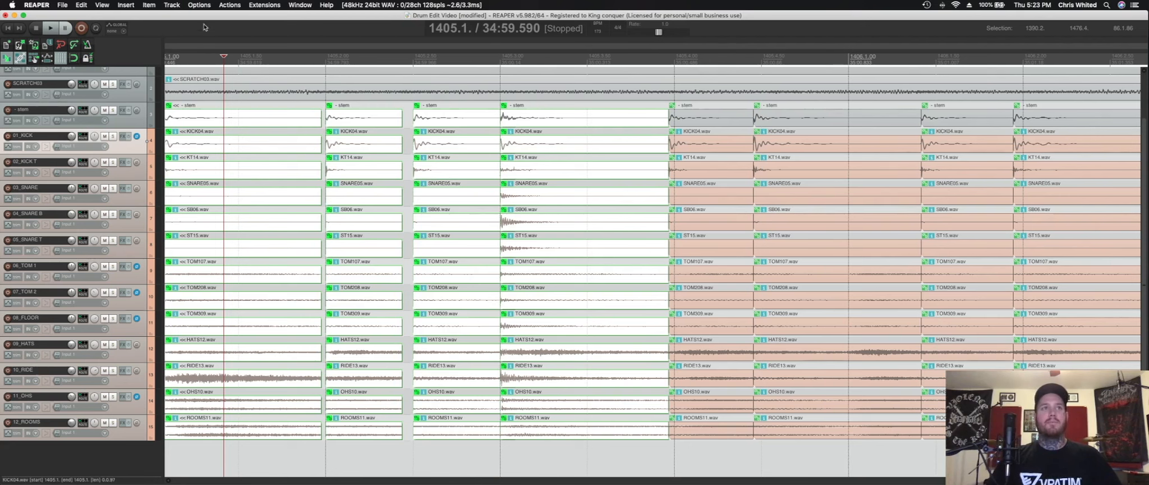
{"action": "left_click", "coordinate": [199, 5]}
{"action": "mouse_move", "coordinate": [207, 45]}
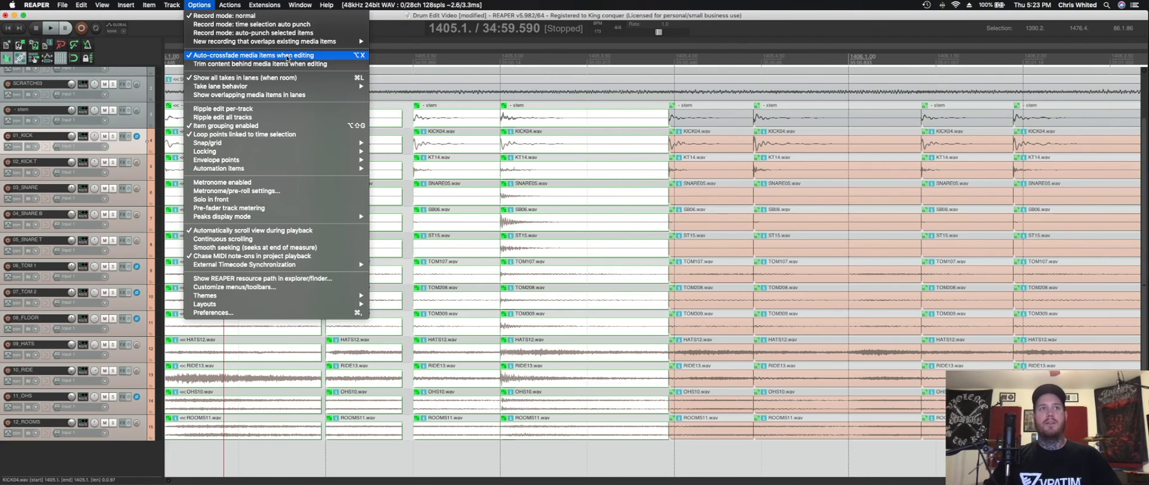
{"action": "left_click", "coordinate": [277, 58]}
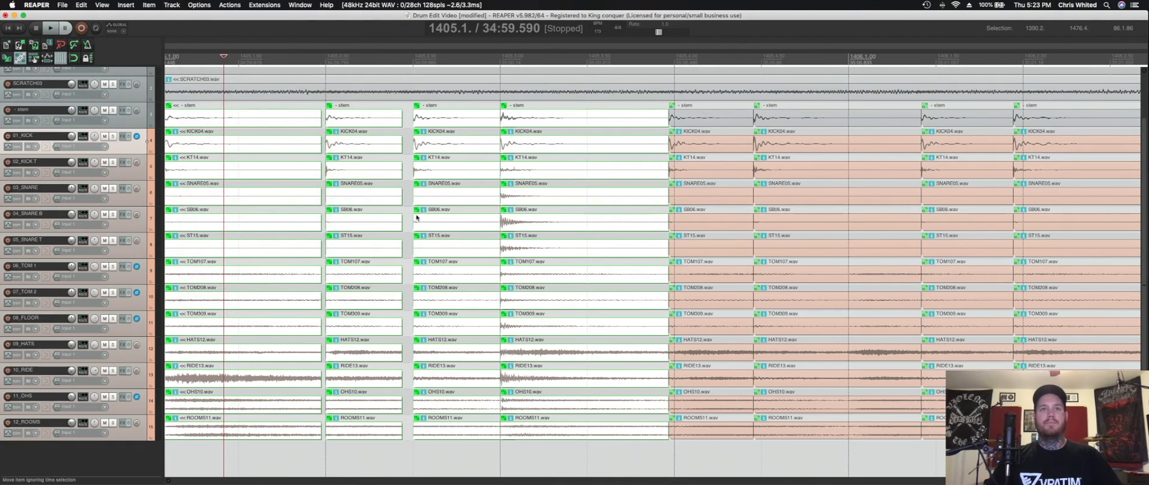
Select the grouped slices from beat 4 of bar 1405 through beat 2 of bar 1406 and quantize them to the grid
{"action": "scroll", "coordinate": [418, 219], "scroll_direction": "left", "scroll_amount": 3}
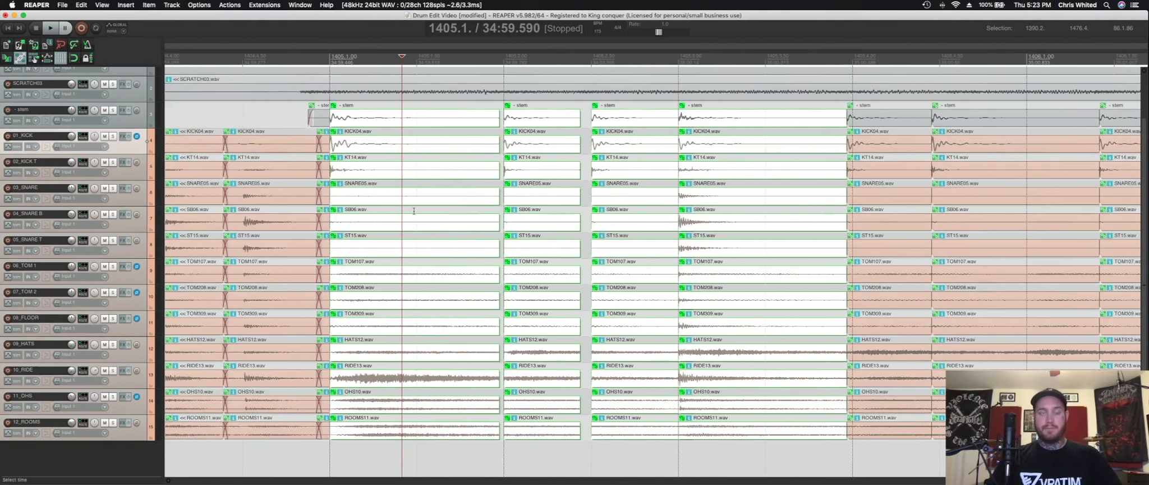
{"action": "scroll", "coordinate": [414, 211], "scroll_direction": "right", "scroll_amount": 2}
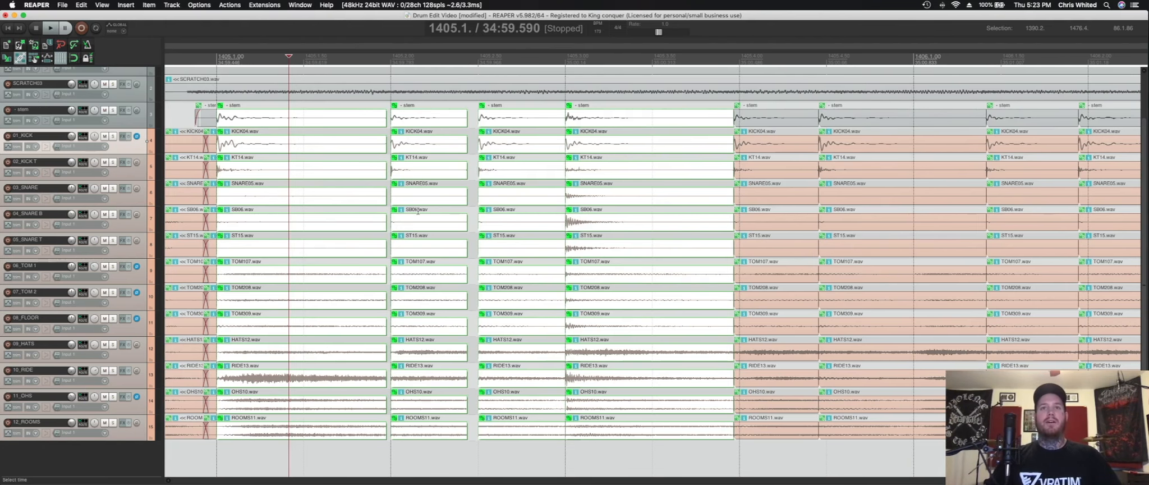
{"action": "scroll", "coordinate": [418, 210], "scroll_direction": "right", "scroll_amount": 4}
{"action": "scroll", "coordinate": [422, 209], "scroll_direction": "right", "scroll_amount": 4}
{"action": "left_click_drag", "start_coordinate": [366, 117], "coordinate": [686, 247]}
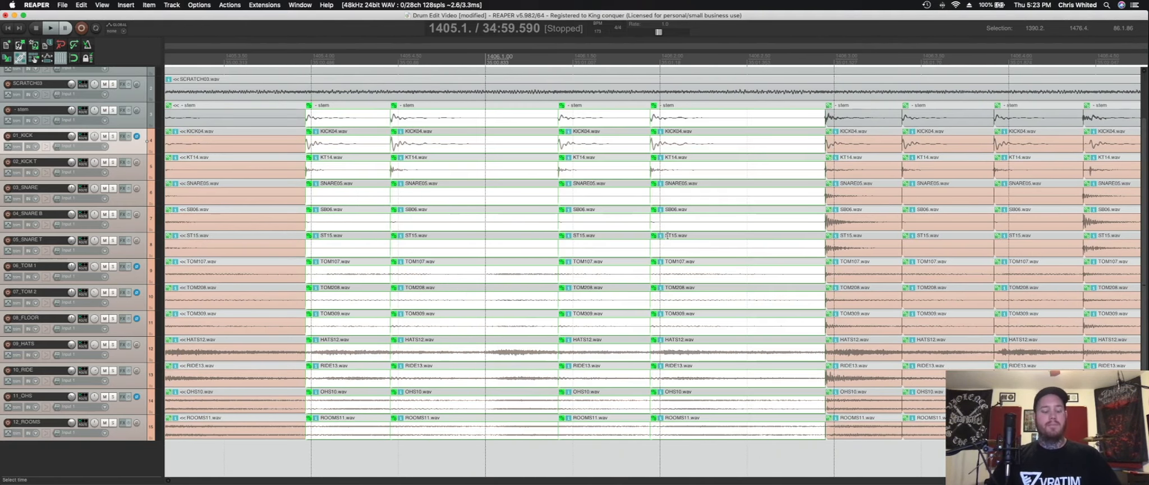
Select the grouped slices from beat 3 of bar 1406 through the first hit of bar 1407 and quantize them
{"action": "scroll", "coordinate": [645, 233], "scroll_direction": "right", "scroll_amount": 9}
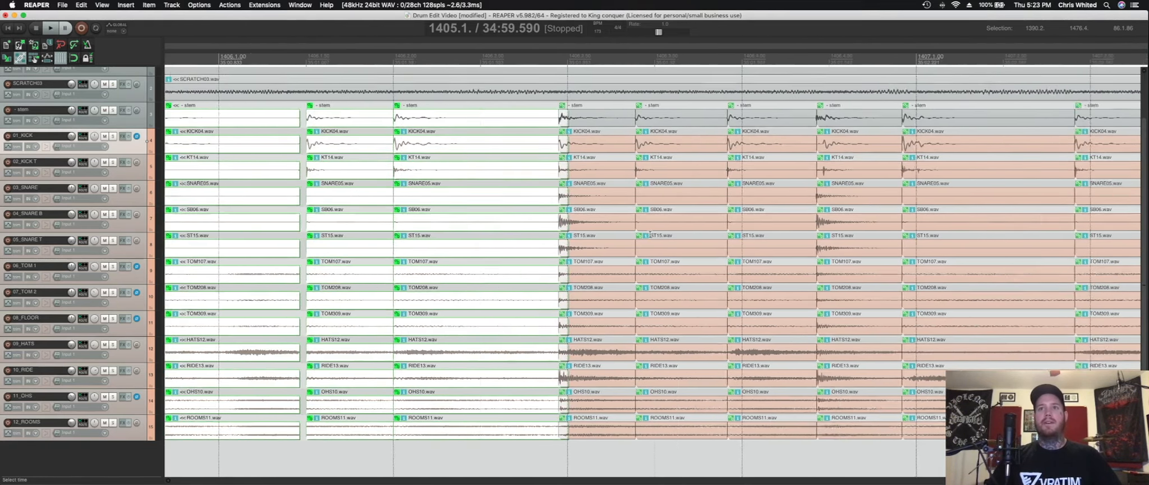
{"action": "left_click_drag", "start_coordinate": [358, 117], "coordinate": [770, 296]}
{"action": "left_click_drag", "start_coordinate": [688, 173], "coordinate": [699, 175]}
{"action": "key", "text": "q"}
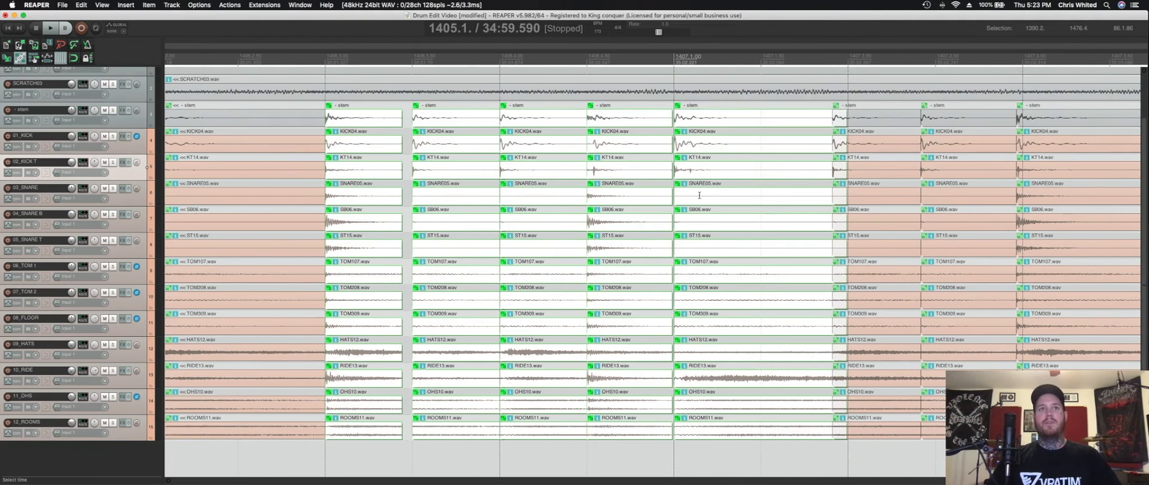
Quantize the grouped slices in bars 1407 and 1408, batch by batch, up to the first hit of bar 1409
{"action": "scroll", "coordinate": [721, 239], "scroll_direction": "right", "scroll_amount": 1}
{"action": "scroll", "coordinate": [721, 240], "scroll_direction": "right", "scroll_amount": 9}
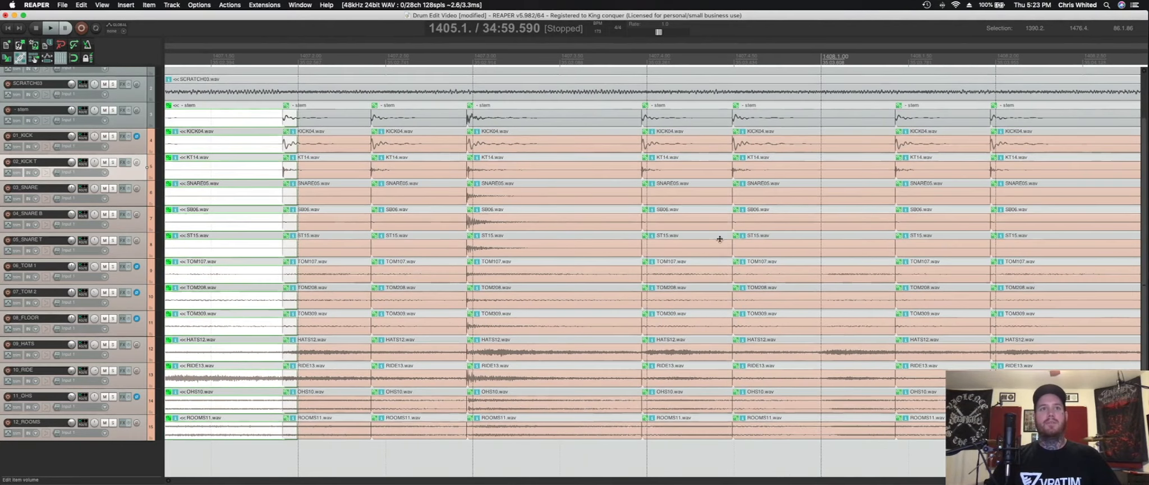
{"action": "left_click_drag", "start_coordinate": [324, 117], "coordinate": [793, 273]}
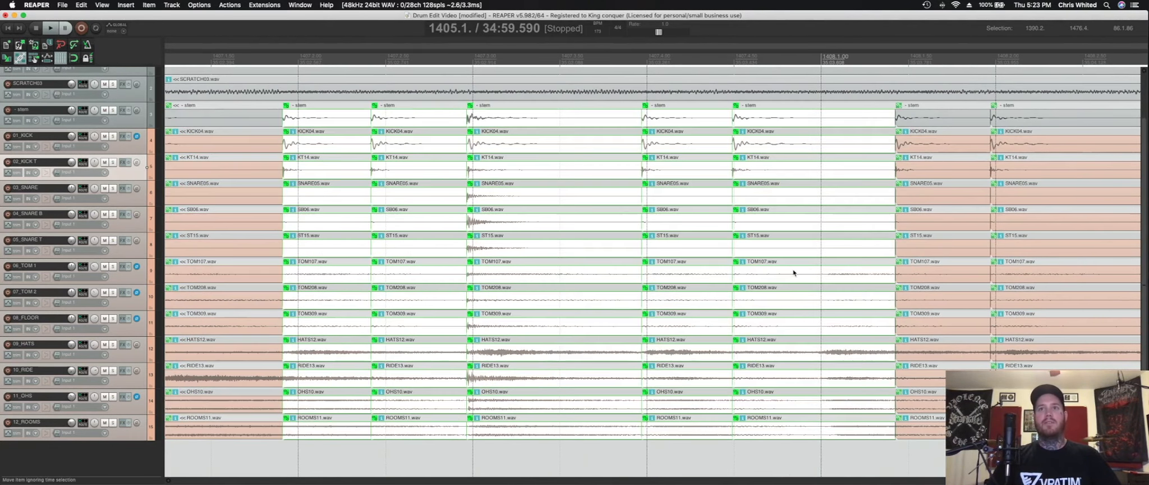
{"action": "scroll", "coordinate": [785, 273], "scroll_direction": "right", "scroll_amount": 11}
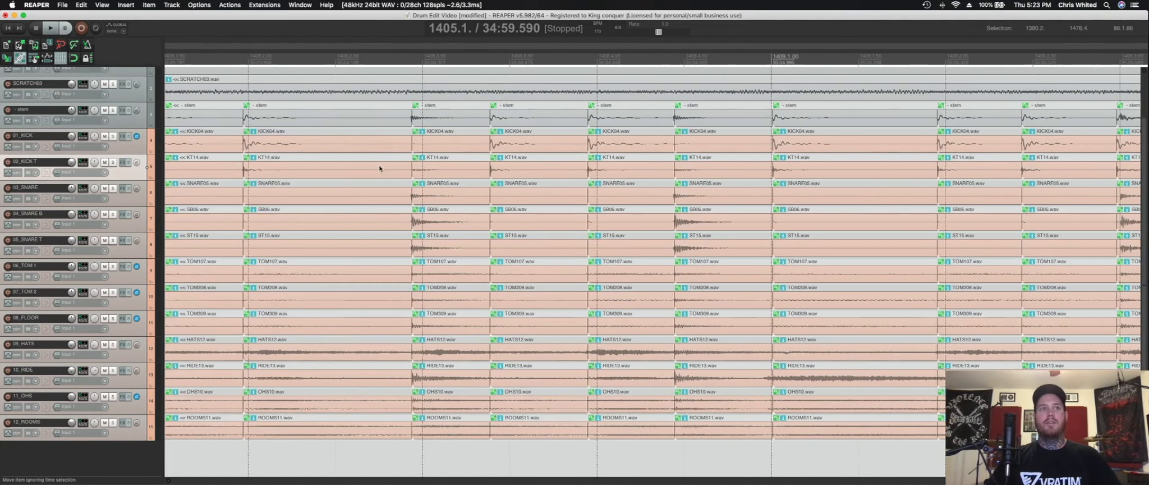
{"action": "left_click_drag", "start_coordinate": [320, 119], "coordinate": [937, 287]}
{"action": "key", "text": "q"}
Quantize the grouped slices in bars 1409 and 1410, in batches, through the first hit of bar 1411
{"action": "scroll", "coordinate": [930, 261], "scroll_direction": "right", "scroll_amount": 13}
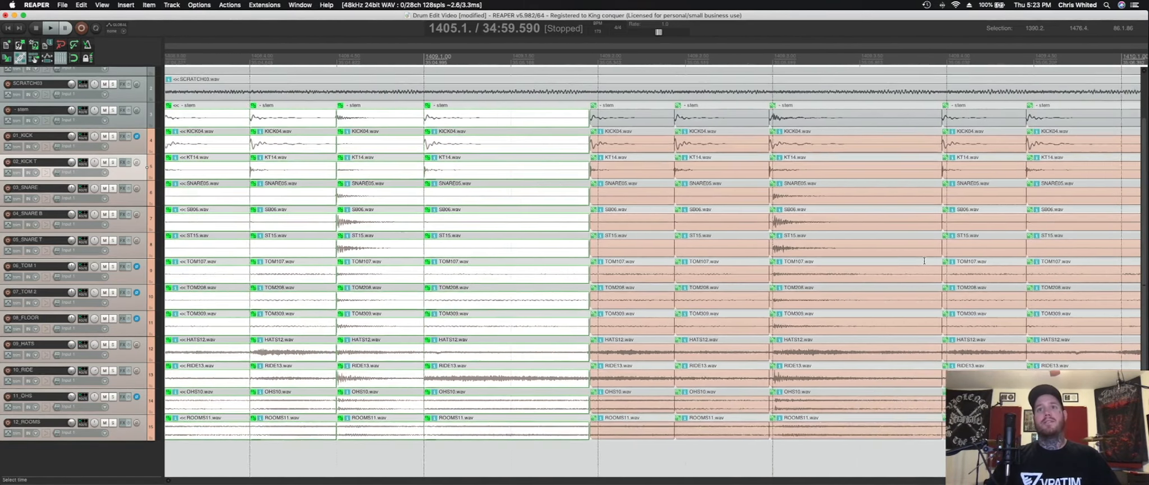
{"action": "left_click_drag", "start_coordinate": [378, 119], "coordinate": [625, 221]}
{"action": "left_click_drag", "start_coordinate": [754, 115], "coordinate": [851, 201]}
{"action": "key", "text": "q"}
Select the grouped slices from beat 2 of bar 1411 through the start of bar 1412 and quantize them to the grid
{"action": "scroll", "coordinate": [846, 201], "scroll_direction": "right", "scroll_amount": 4}
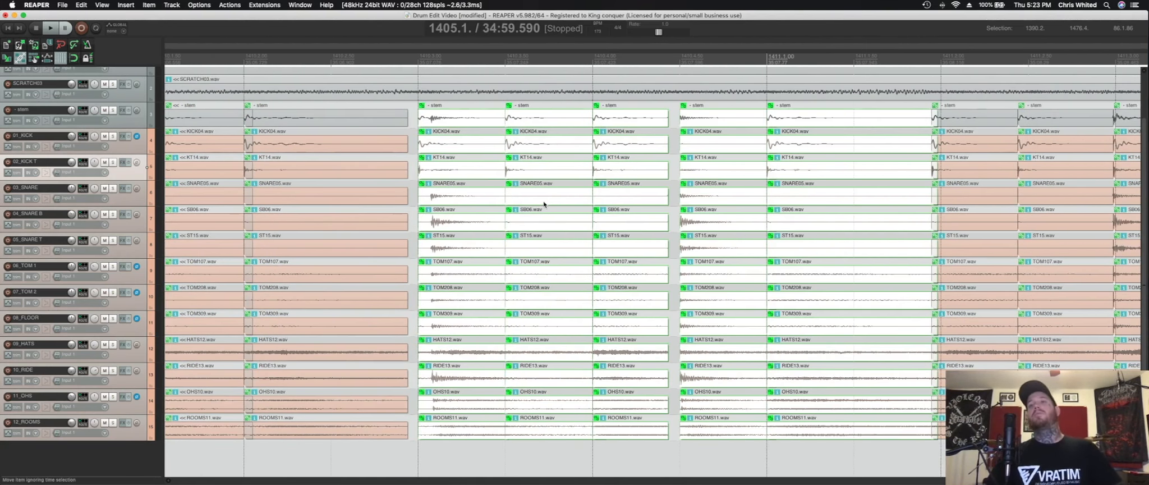
{"action": "scroll", "coordinate": [544, 204], "scroll_direction": "right", "scroll_amount": 3}
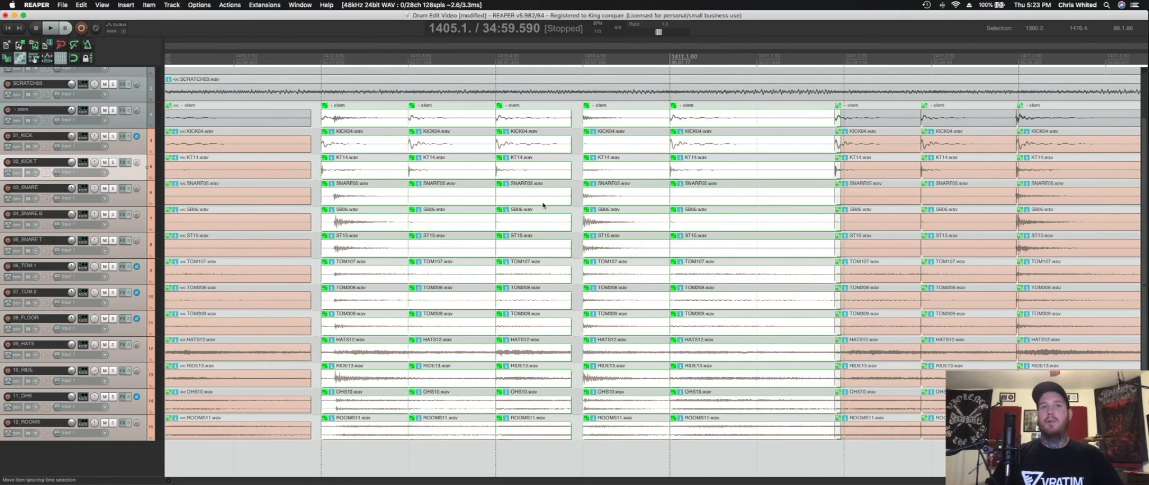
{"action": "scroll", "coordinate": [544, 202], "scroll_direction": "right", "scroll_amount": 1}
{"action": "scroll", "coordinate": [544, 202], "scroll_direction": "right", "scroll_amount": 8}
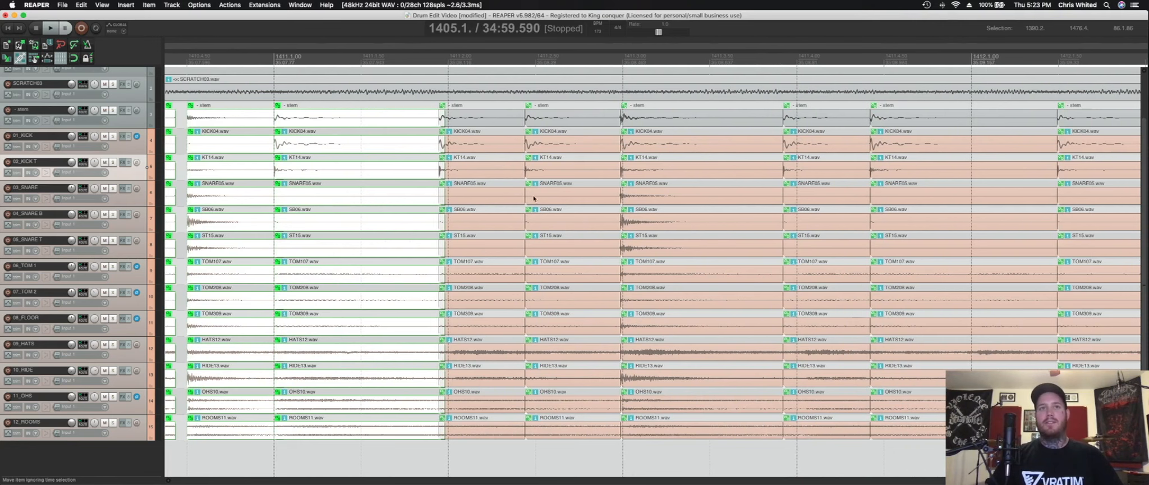
{"action": "left_click_drag", "start_coordinate": [479, 122], "coordinate": [952, 286]}
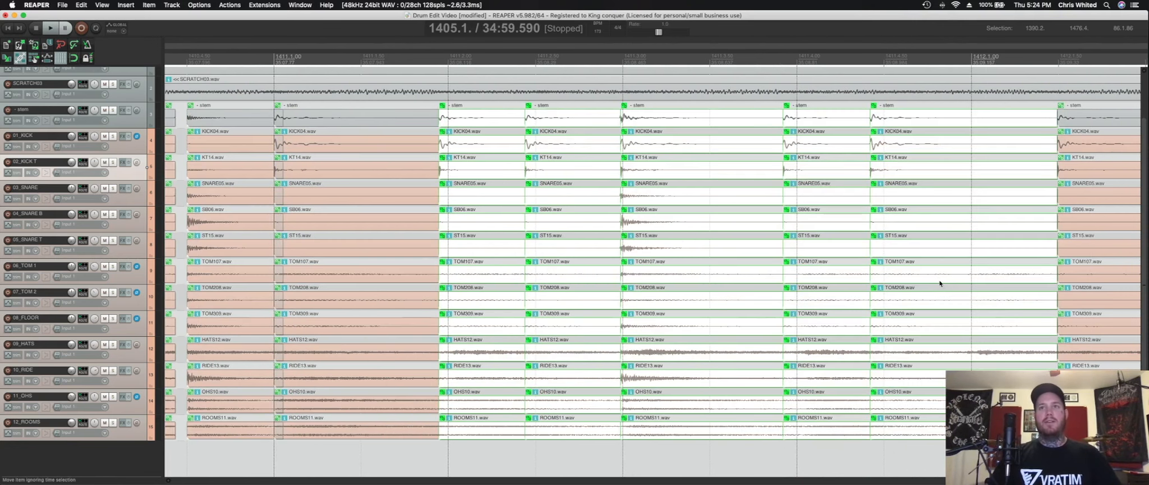
Select the grouped slices from the end of beat 3 of bar 1412 through the first hit of bar 1413 and quantize them
{"action": "scroll", "coordinate": [940, 281], "scroll_direction": "right", "scroll_amount": 12}
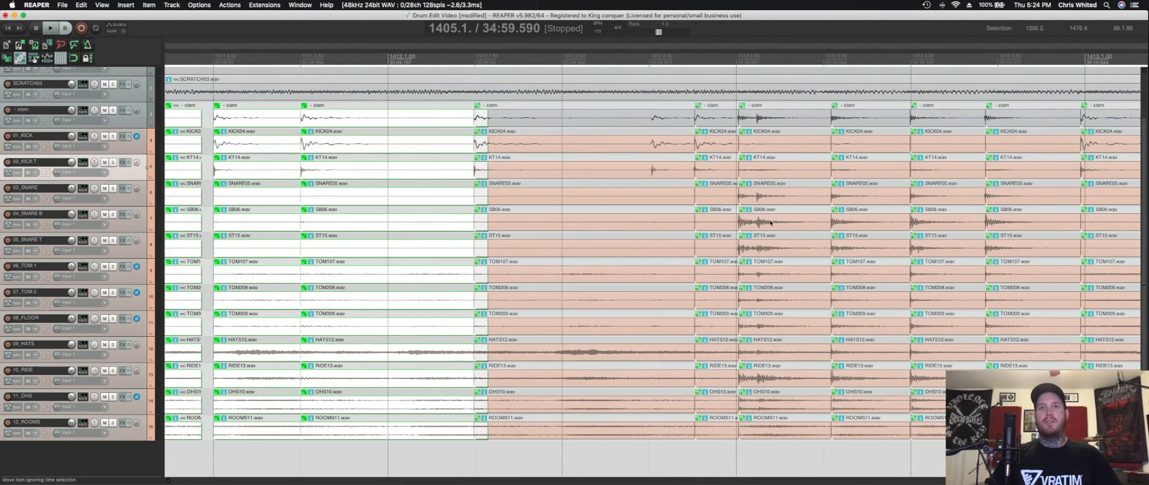
{"action": "scroll", "coordinate": [768, 220], "scroll_direction": "right", "scroll_amount": 4}
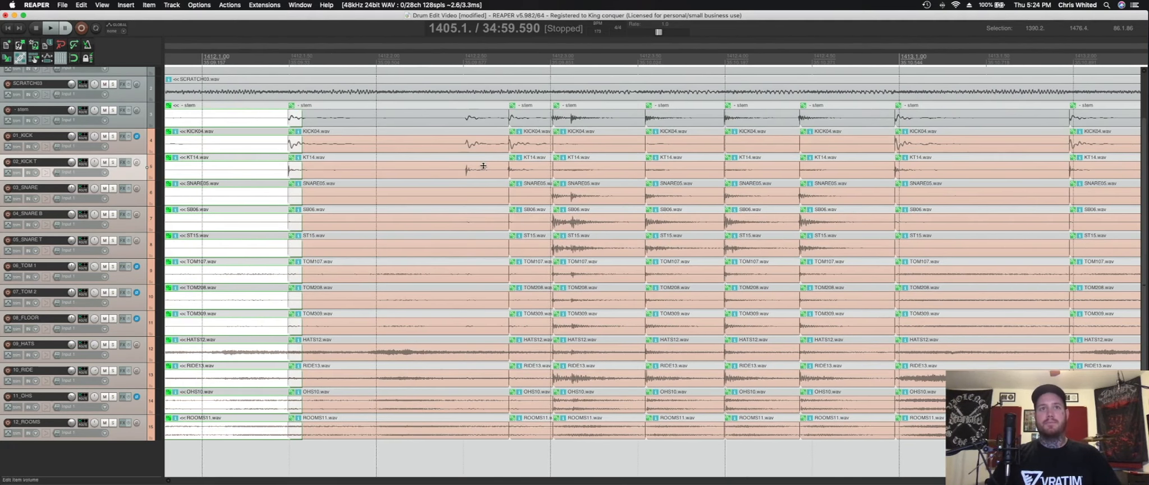
{"action": "left_click_drag", "start_coordinate": [689, 117], "coordinate": [960, 251]}
{"action": "key", "text": "q"}
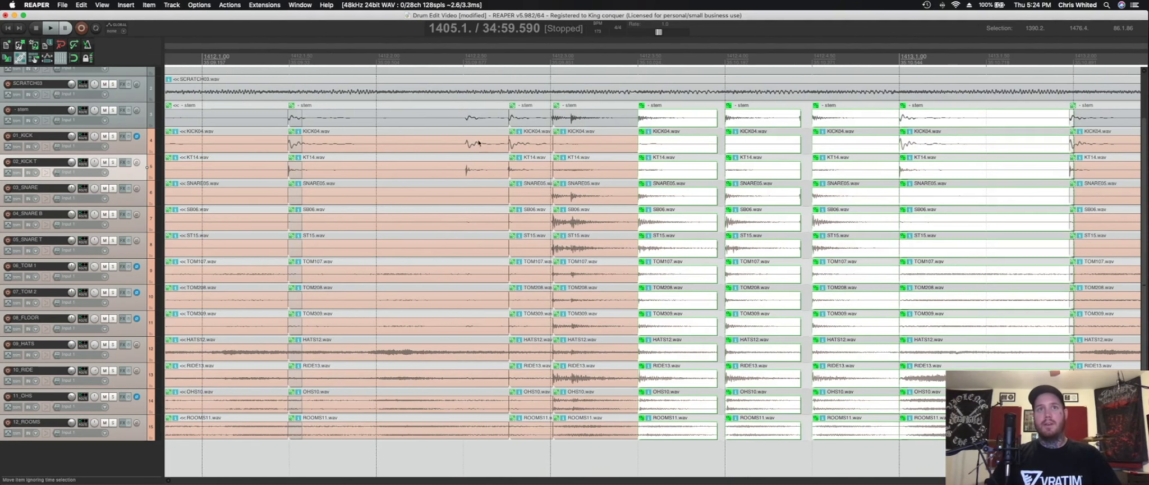
Split the grouped slice at 35:09.671 before the missed kick in bar 1412, then align it and the following slices to the grid
{"action": "left_click", "coordinate": [433, 146]}
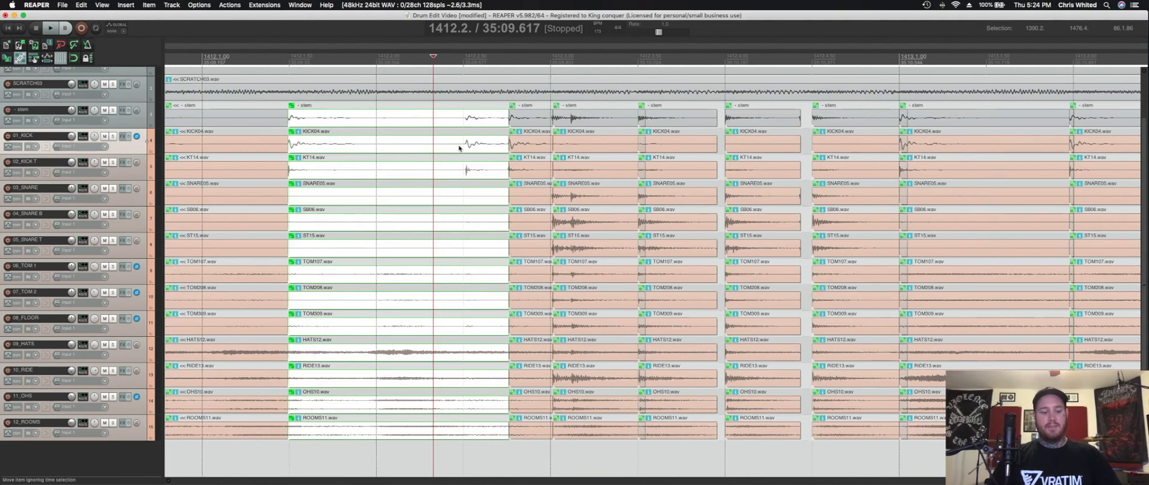
{"action": "left_click", "coordinate": [530, 147]}
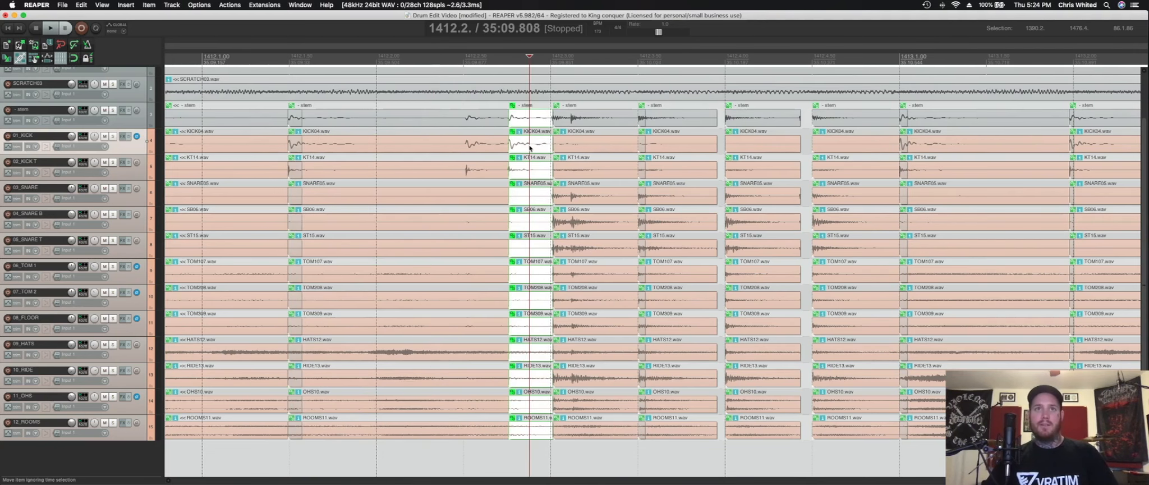
{"action": "left_click", "coordinate": [461, 146]}
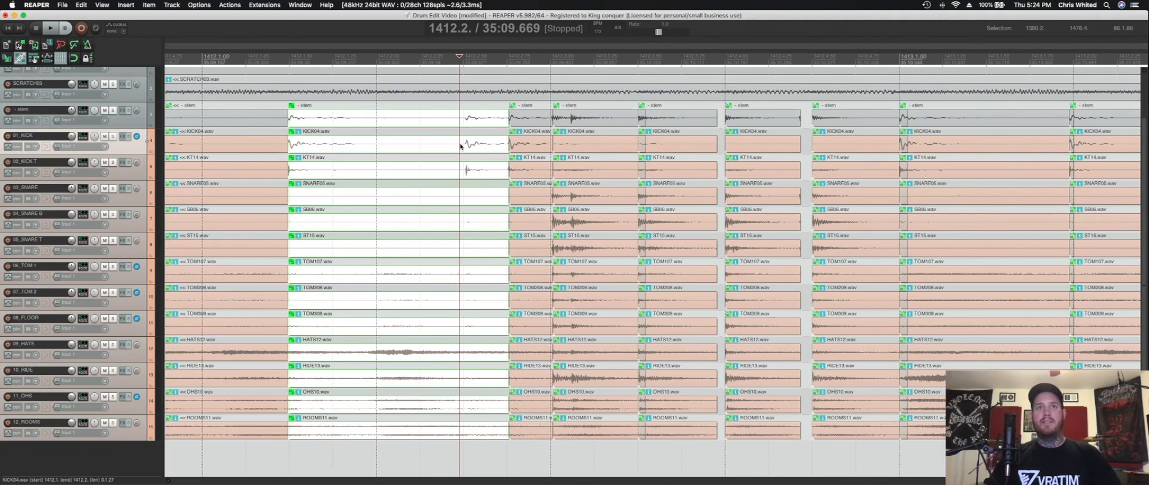
{"action": "left_click", "coordinate": [462, 150]}
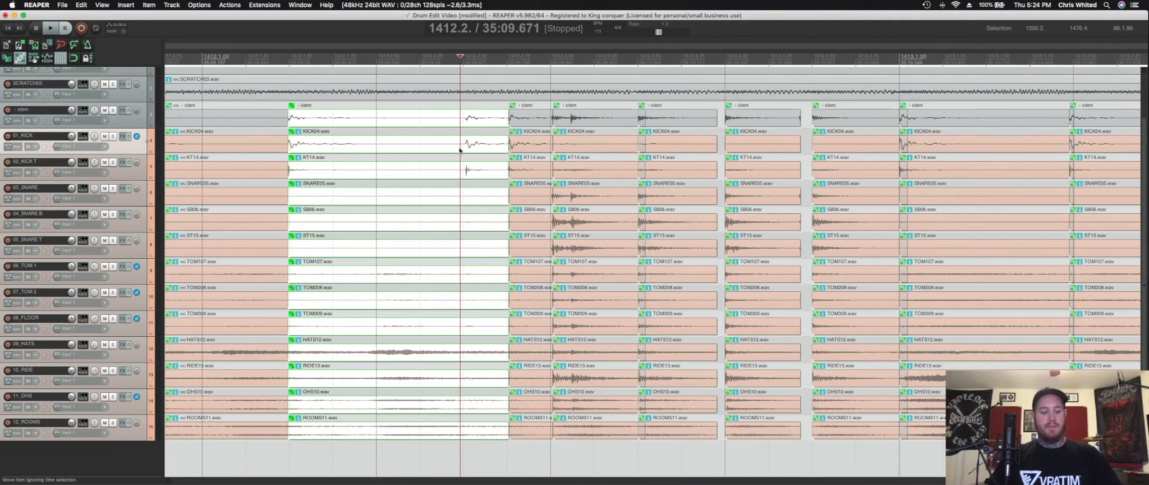
{"action": "key", "text": "s"}
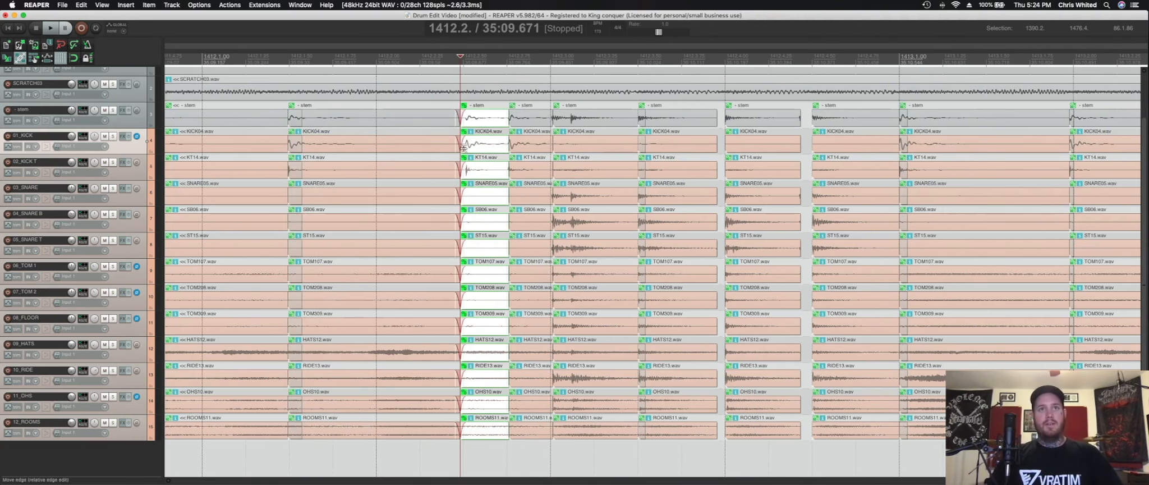
{"action": "left_click_drag", "start_coordinate": [475, 152], "coordinate": [586, 204]}
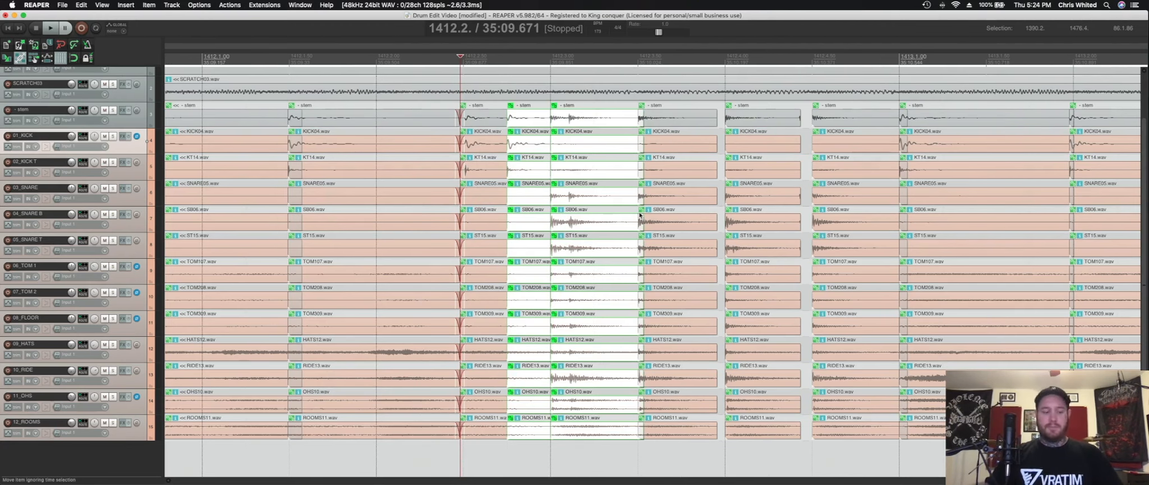
Quantize the grouped slices in batches from the first hit of bar 1413 into bar 1414
{"action": "scroll", "coordinate": [628, 205], "scroll_direction": "down", "scroll_amount": 1}
{"action": "scroll", "coordinate": [628, 205], "scroll_direction": "up", "scroll_amount": 1}
{"action": "scroll", "coordinate": [627, 205], "scroll_direction": "right", "scroll_amount": 10}
{"action": "left_click_drag", "start_coordinate": [627, 125], "coordinate": [959, 252]}
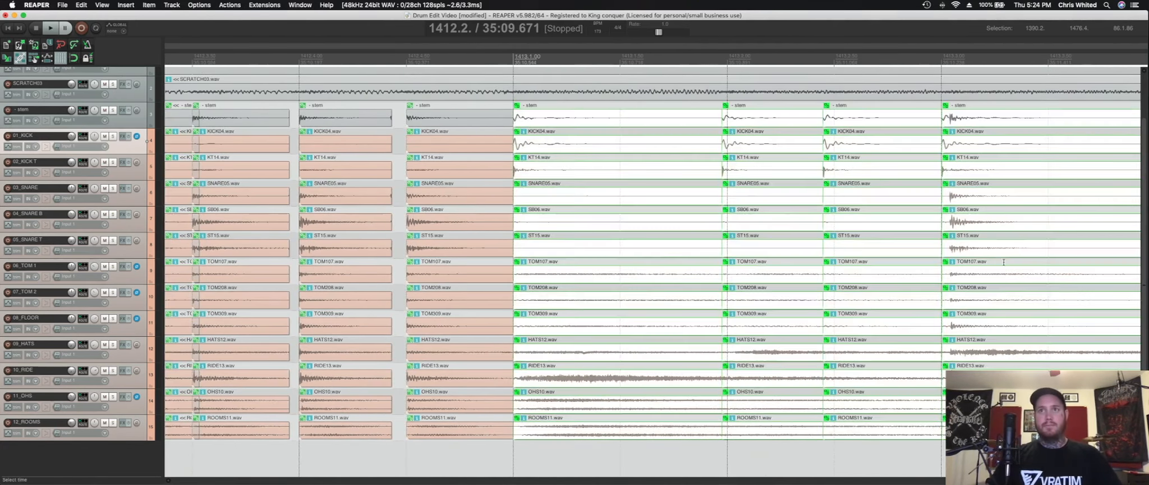
{"action": "scroll", "coordinate": [888, 270], "scroll_direction": "right", "scroll_amount": 5}
{"action": "scroll", "coordinate": [887, 270], "scroll_direction": "right", "scroll_amount": 5}
{"action": "left_click_drag", "start_coordinate": [490, 115], "coordinate": [985, 310]}
{"action": "key", "text": "q"}
Quantize the grouped slices from beat 3 of bar 1414 through beat 2 of bar 1415, in two batches
{"action": "scroll", "coordinate": [984, 311], "scroll_direction": "right", "scroll_amount": 10}
{"action": "scroll", "coordinate": [984, 311], "scroll_direction": "left", "scroll_amount": 1}
{"action": "left_click_drag", "start_coordinate": [262, 117], "coordinate": [713, 318]}
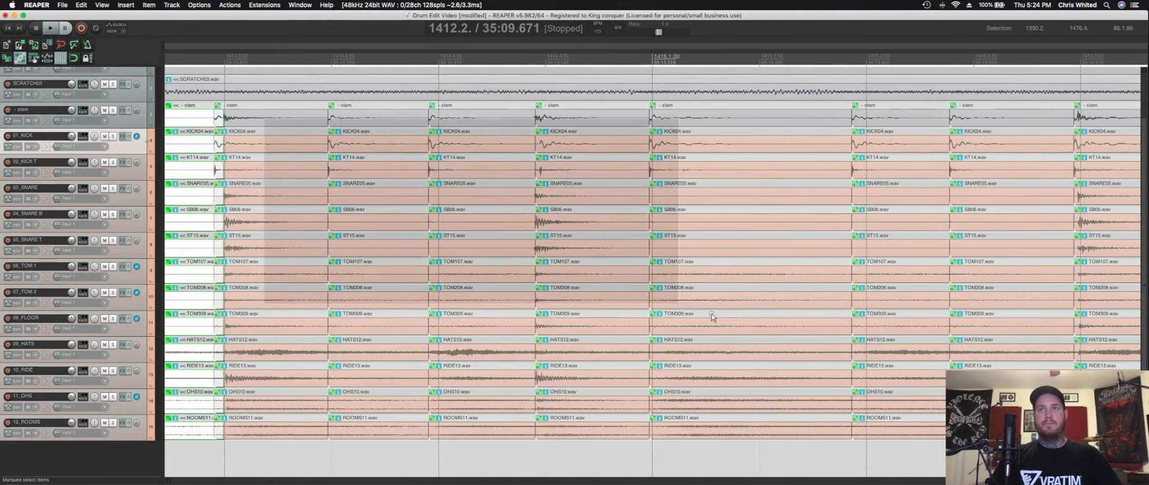
{"action": "key", "text": "q"}
{"action": "left_click_drag", "start_coordinate": [897, 121], "coordinate": [1002, 209]}
{"action": "key", "text": "q"}
Select the grouped slices from beat 3 of bar 1415 through beat 2 of bar 1416 on all drum tracks and delete them
{"action": "scroll", "coordinate": [858, 258], "scroll_direction": "right", "scroll_amount": 10}
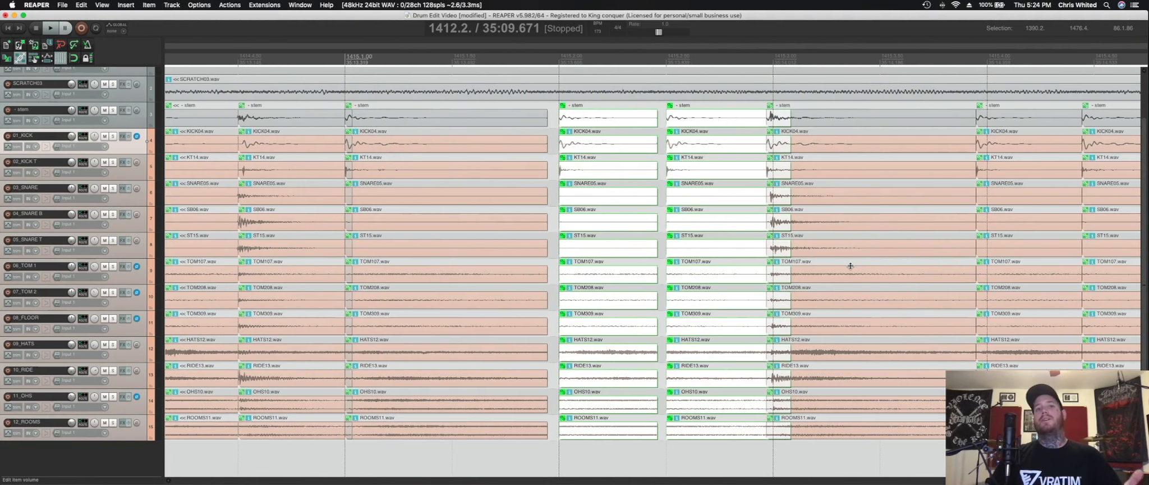
{"action": "scroll", "coordinate": [746, 257], "scroll_direction": "down", "scroll_amount": 4}
{"action": "left_click_drag", "start_coordinate": [535, 119], "coordinate": [741, 396]}
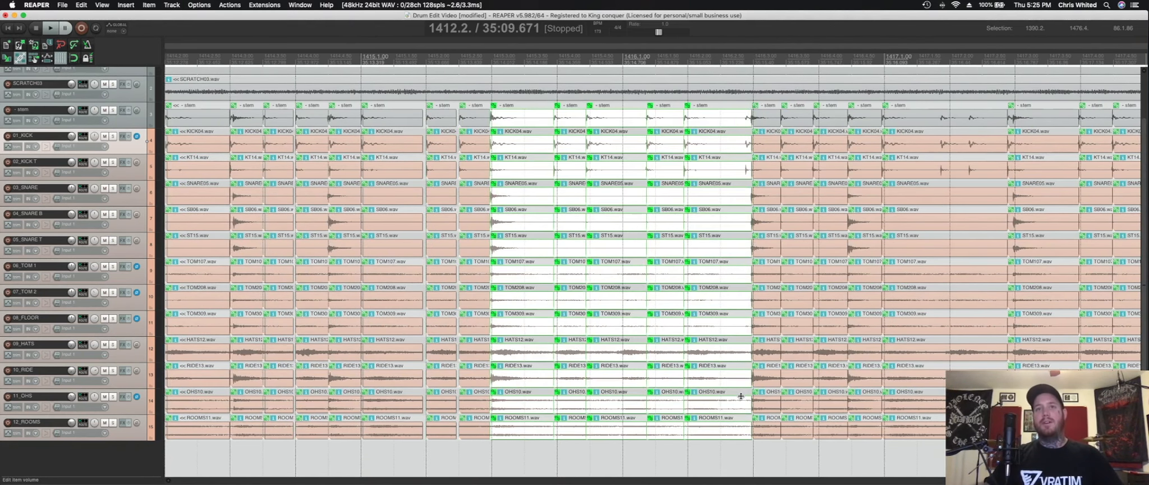
{"action": "key", "text": "Delete"}
{"action": "scroll", "coordinate": [583, 279], "scroll_direction": "down", "scroll_amount": 5}
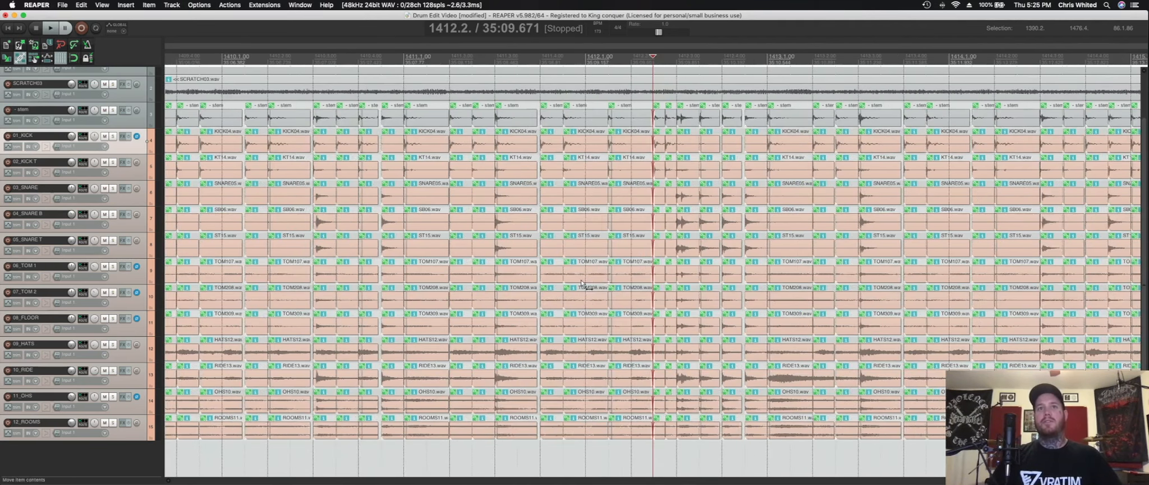
Select all the grouped slices from the start of bar 1405 to the gap in bar 1415 on every drum track
{"action": "scroll", "coordinate": [576, 283], "scroll_direction": "left", "scroll_amount": 3}
{"action": "scroll", "coordinate": [576, 282], "scroll_direction": "left", "scroll_amount": 4}
{"action": "scroll", "coordinate": [574, 284], "scroll_direction": "down", "scroll_amount": 4}
{"action": "scroll", "coordinate": [870, 150], "scroll_direction": "left", "scroll_amount": 2}
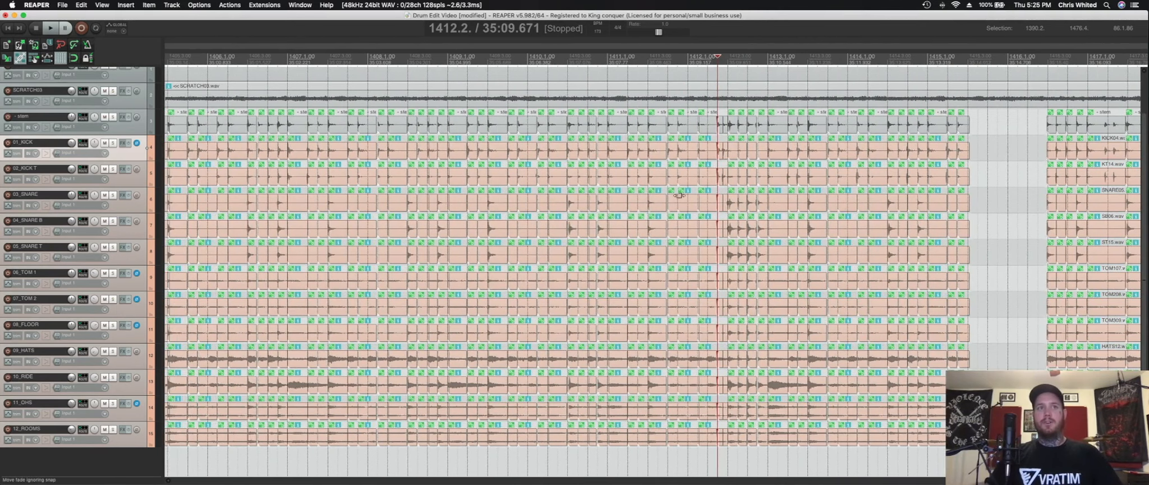
{"action": "scroll", "coordinate": [819, 167], "scroll_direction": "left", "scroll_amount": 2}
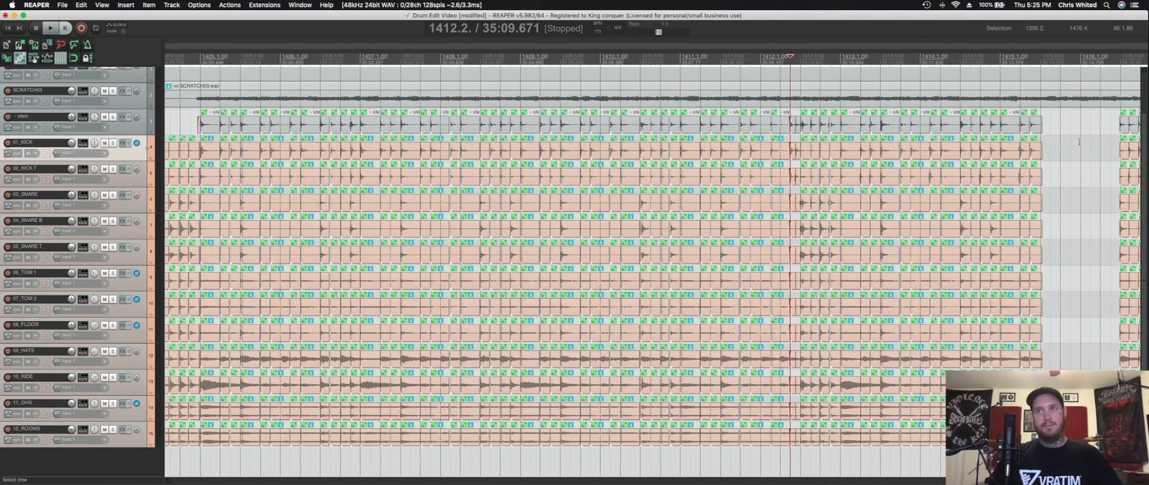
{"action": "left_click_drag", "start_coordinate": [1077, 131], "coordinate": [208, 299]}
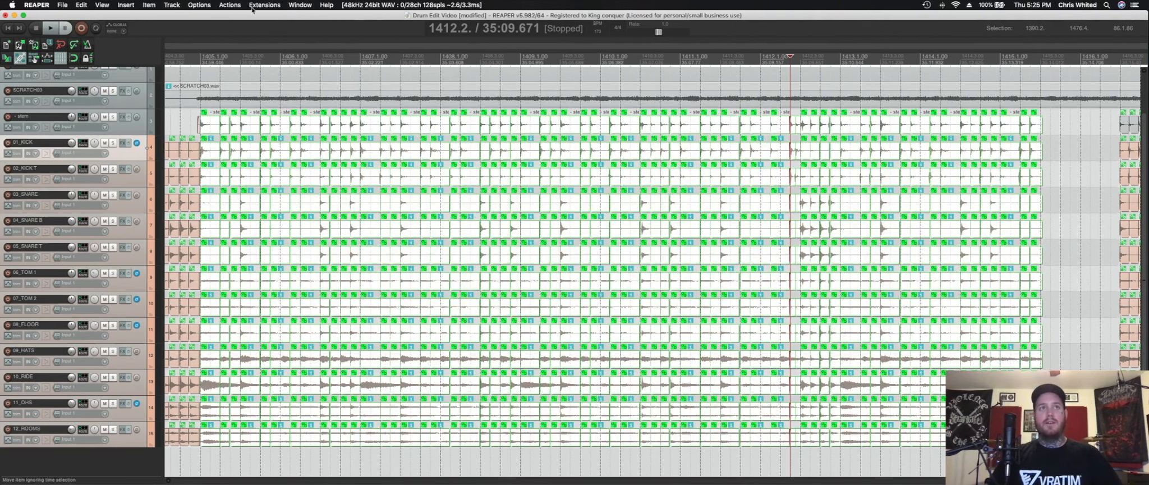
Look up the action assigned to the F shortcut in the action list, then close the list
{"action": "left_click", "coordinate": [230, 5]}
{"action": "left_click", "coordinate": [250, 14]}
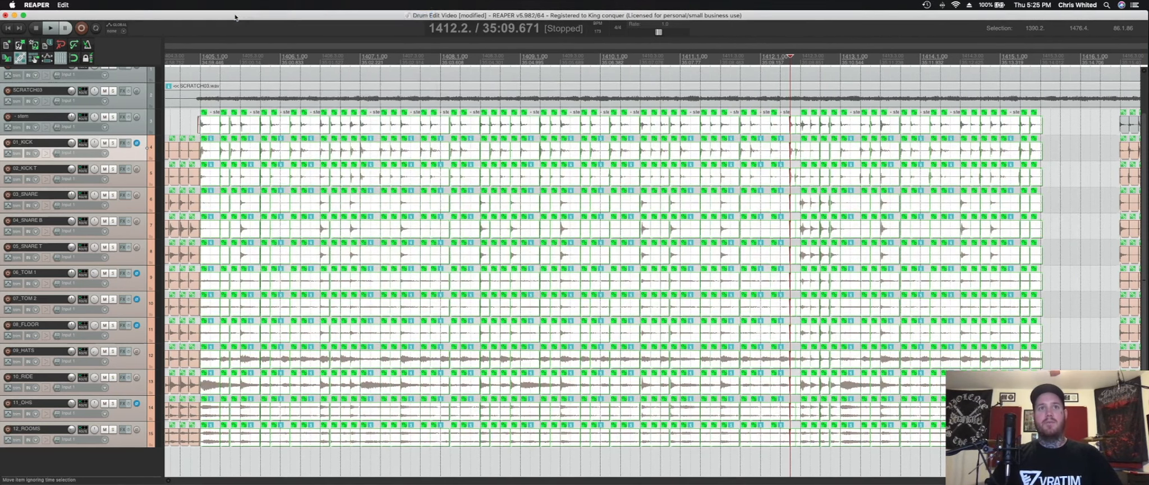
{"action": "left_click", "coordinate": [436, 102]}
{"action": "key", "text": "f"}
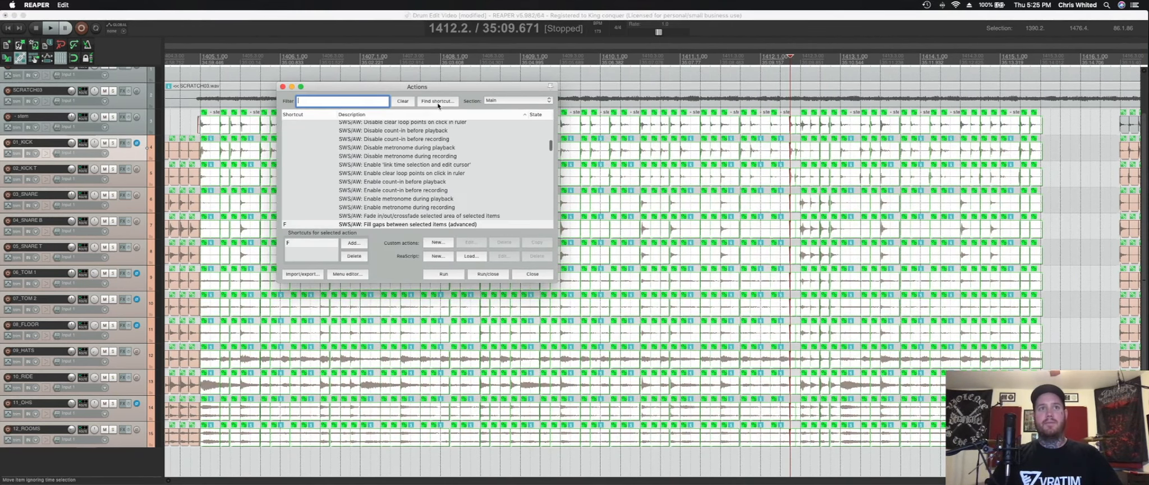
{"action": "scroll", "coordinate": [406, 157], "scroll_direction": "down", "scroll_amount": 3}
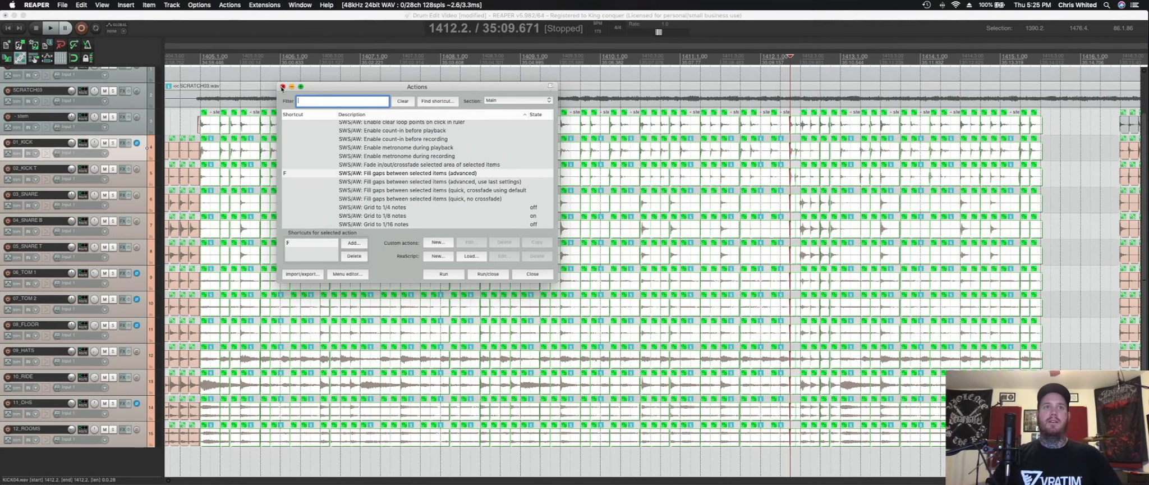
{"action": "left_click", "coordinate": [282, 87]}
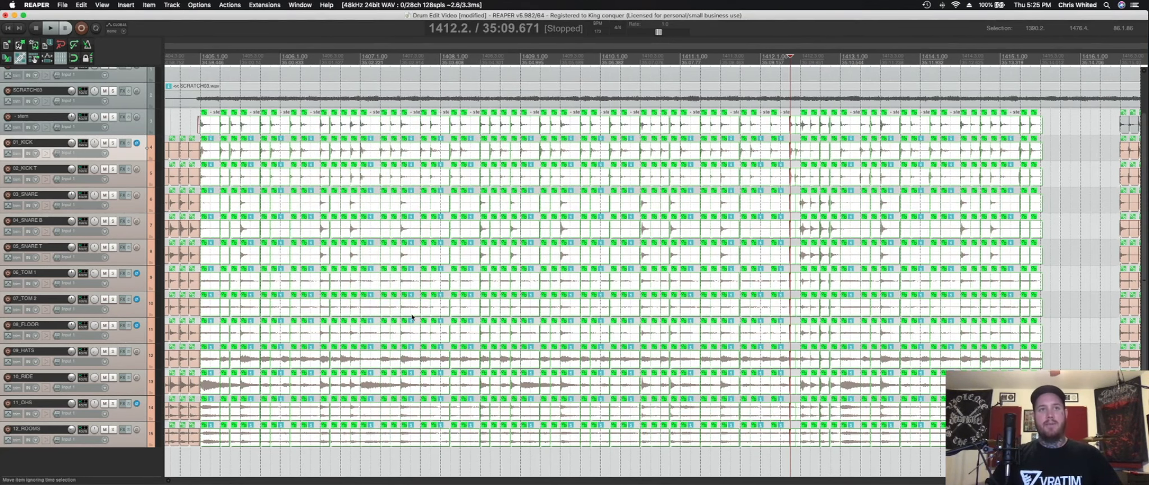
Fill the gaps between the selected slices using a 10 ms trigger pad, 10 ms crossfades and the Equal Power fade shape
{"action": "key", "text": "f"}
{"action": "left_click_drag", "start_coordinate": [161, 29], "coordinate": [404, 183]}
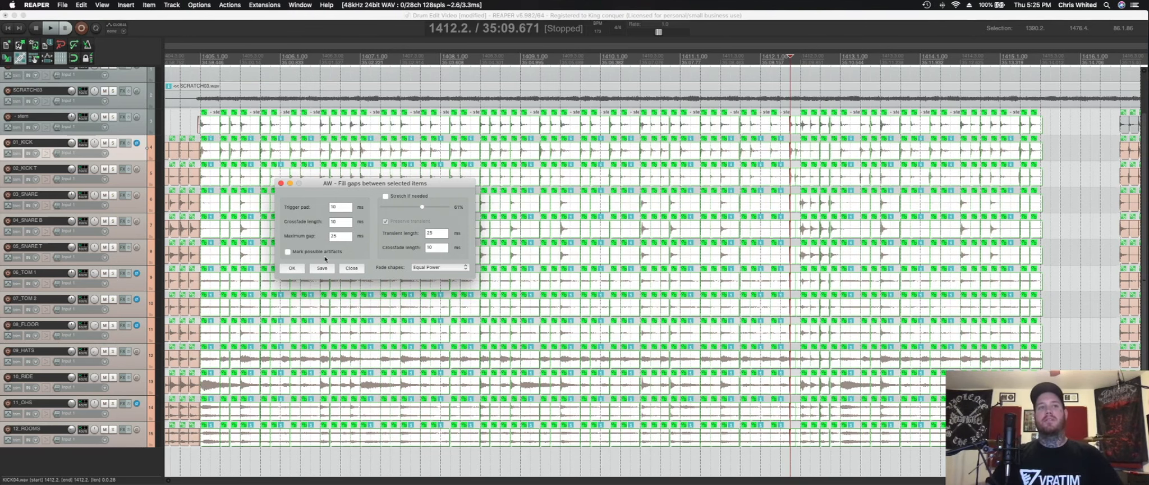
{"action": "left_click", "coordinate": [296, 269]}
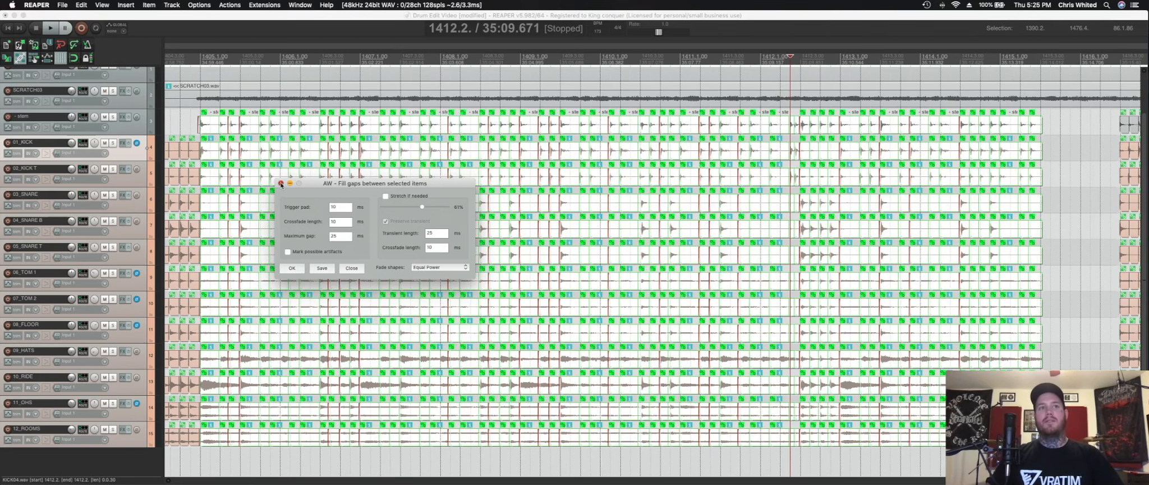
{"action": "left_click", "coordinate": [281, 184]}
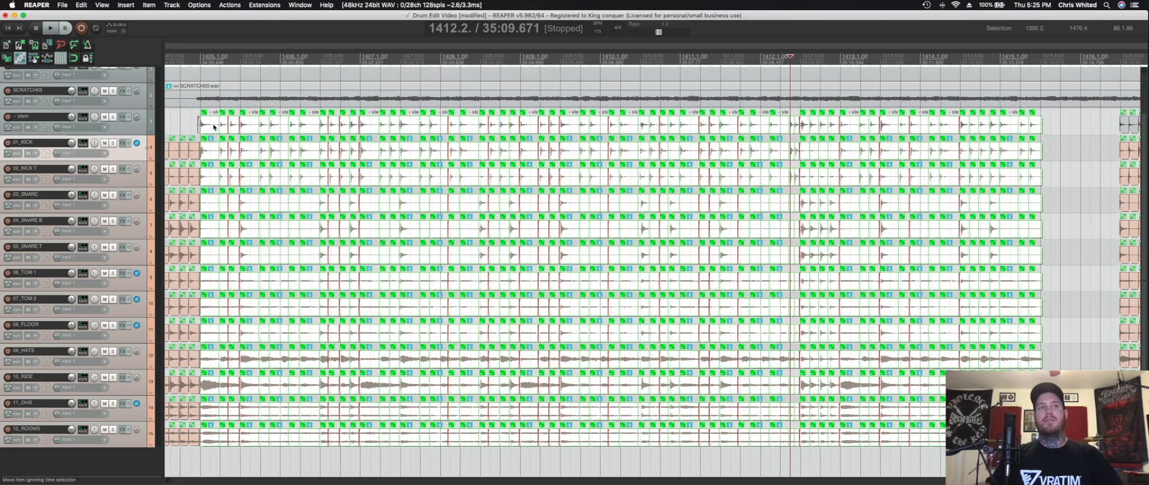
Play back the crossfaded drum edit from before bar 1405 through bar 1414 to check it by ear
{"action": "left_click", "coordinate": [209, 128]}
{"action": "scroll", "coordinate": [304, 177], "scroll_direction": "up", "scroll_amount": 10}
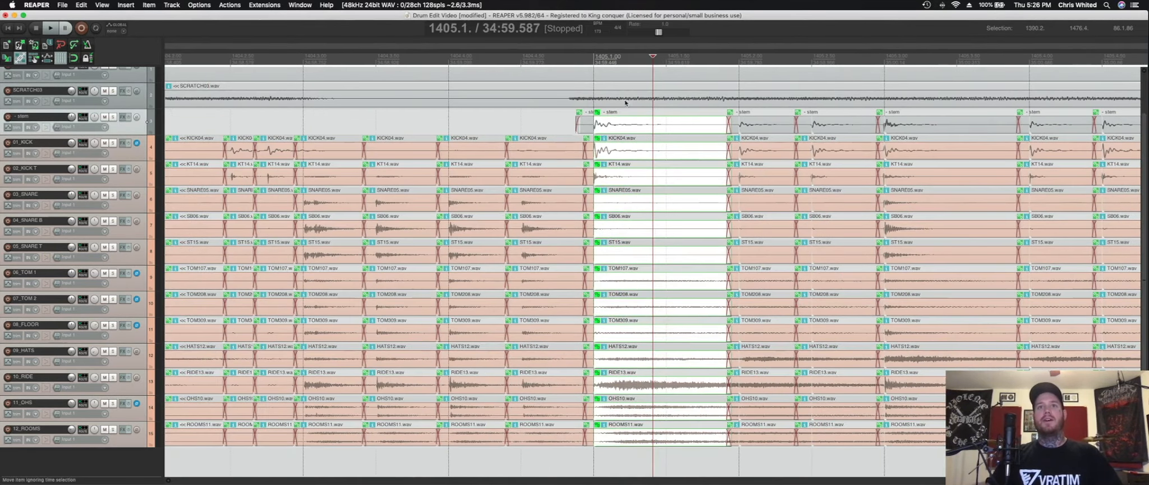
{"action": "left_click", "coordinate": [211, 181]}
{"action": "key", "text": "space"}
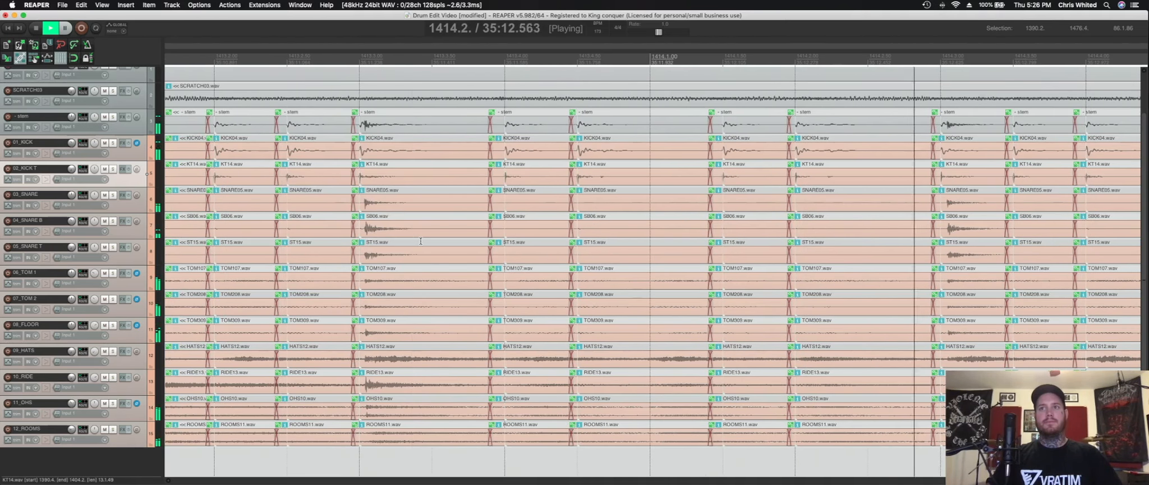
{"action": "key", "text": "space"}
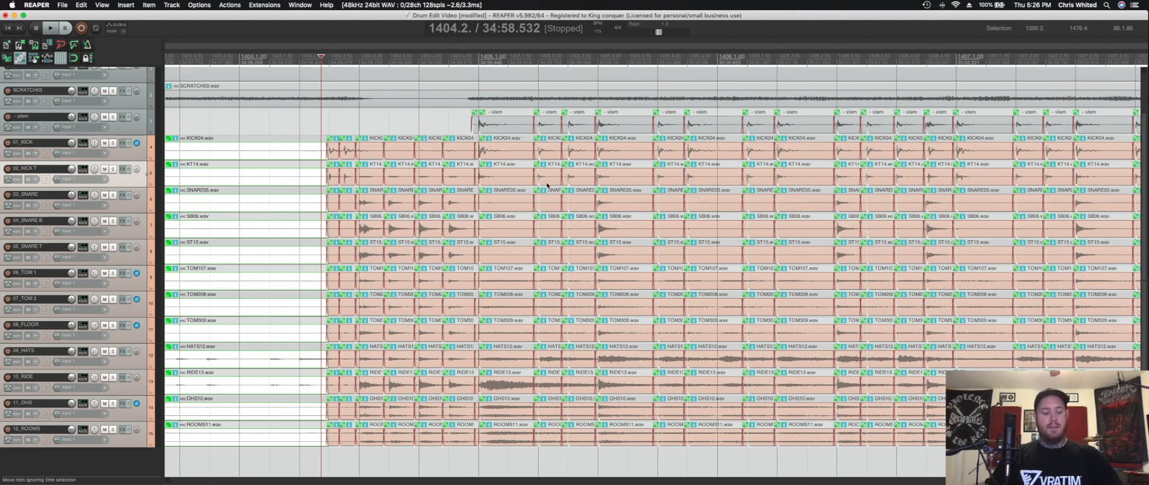
Select the grouped slice on beat 4 of bar 1406 and mute the stem track
{"action": "scroll", "coordinate": [547, 186], "scroll_direction": "up", "scroll_amount": 3}
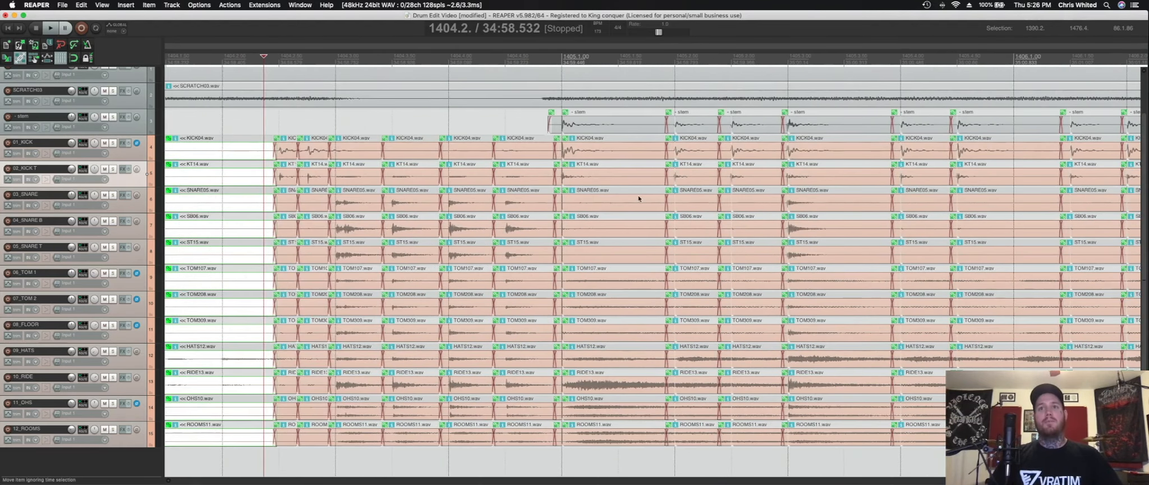
{"action": "scroll", "coordinate": [640, 197], "scroll_direction": "right", "scroll_amount": 5}
{"action": "left_click", "coordinate": [693, 190]}
{"action": "scroll", "coordinate": [693, 191], "scroll_direction": "right", "scroll_amount": 5}
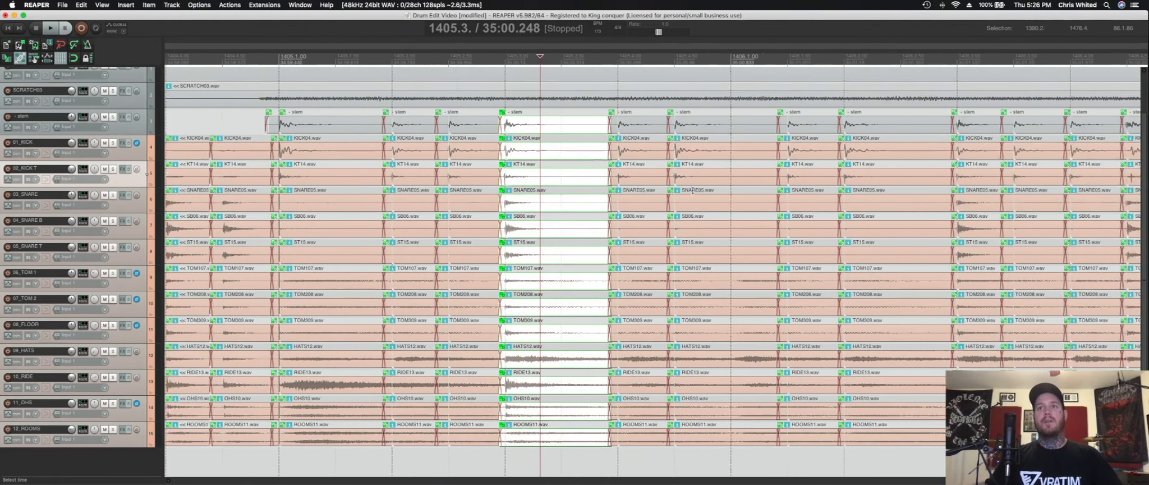
{"action": "scroll", "coordinate": [693, 191], "scroll_direction": "right", "scroll_amount": 4}
{"action": "left_click", "coordinate": [768, 190]}
{"action": "scroll", "coordinate": [768, 190], "scroll_direction": "right", "scroll_amount": 9}
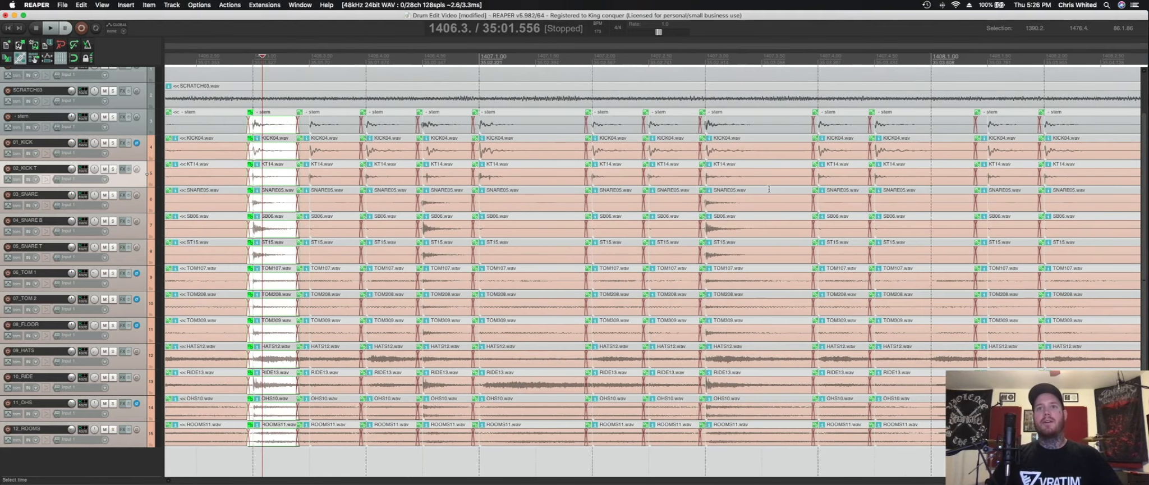
{"action": "left_click", "coordinate": [742, 185]}
{"action": "left_click", "coordinate": [433, 204]}
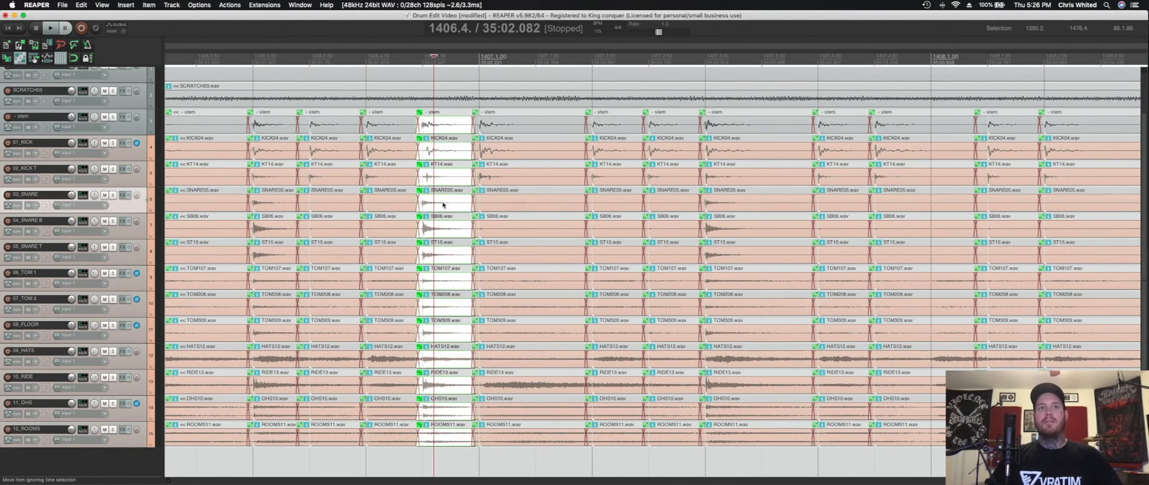
{"action": "scroll", "coordinate": [449, 204], "scroll_direction": "up", "scroll_amount": 5}
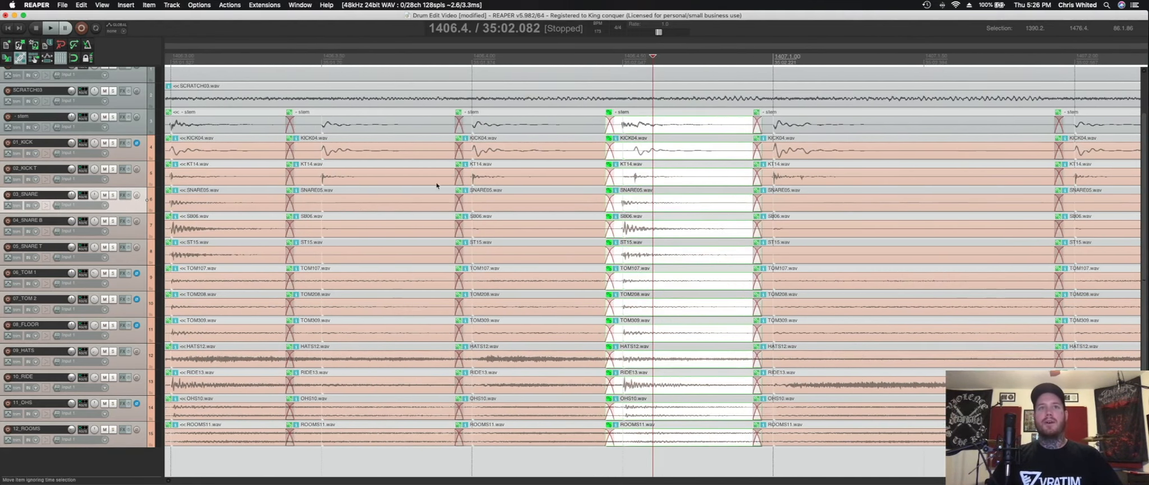
{"action": "left_click", "coordinate": [104, 117]}
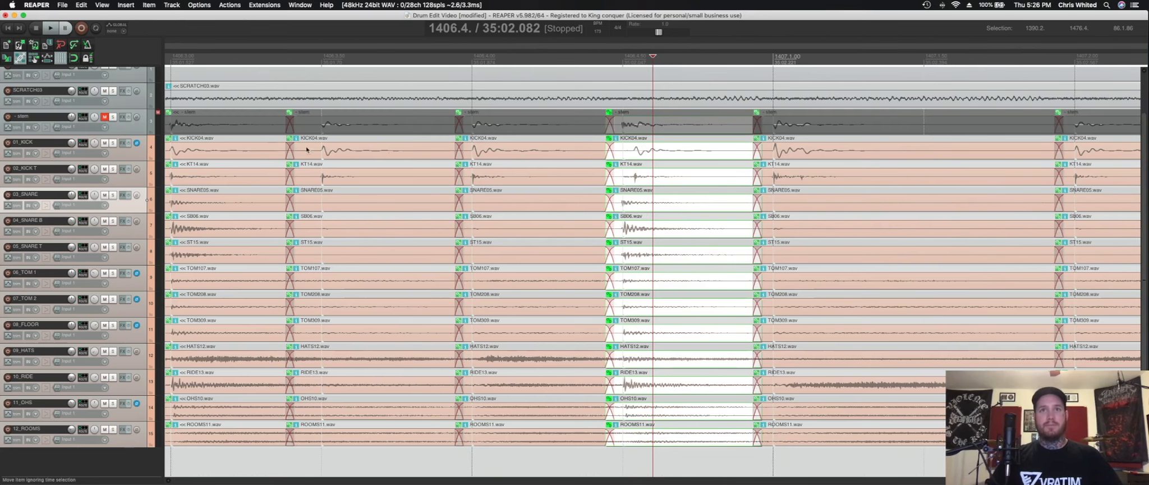
Slip only the kick and kick trigger contents of the beat 4 slice in bar 1406 earlier, in line with the snare hit
{"action": "scroll", "coordinate": [417, 146], "scroll_direction": "right", "scroll_amount": 3}
{"action": "left_click", "coordinate": [565, 178]}
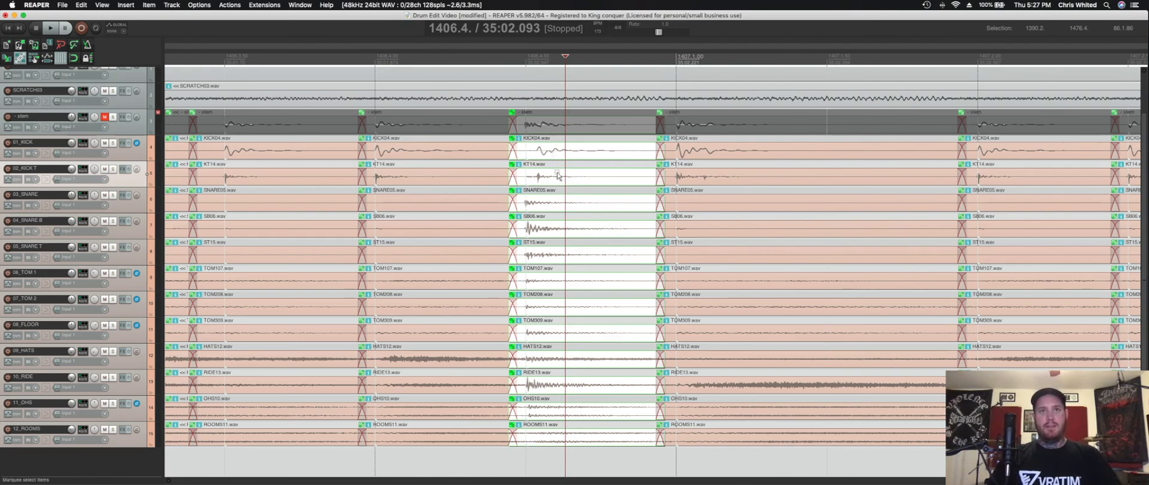
{"action": "left_click", "coordinate": [558, 176]}
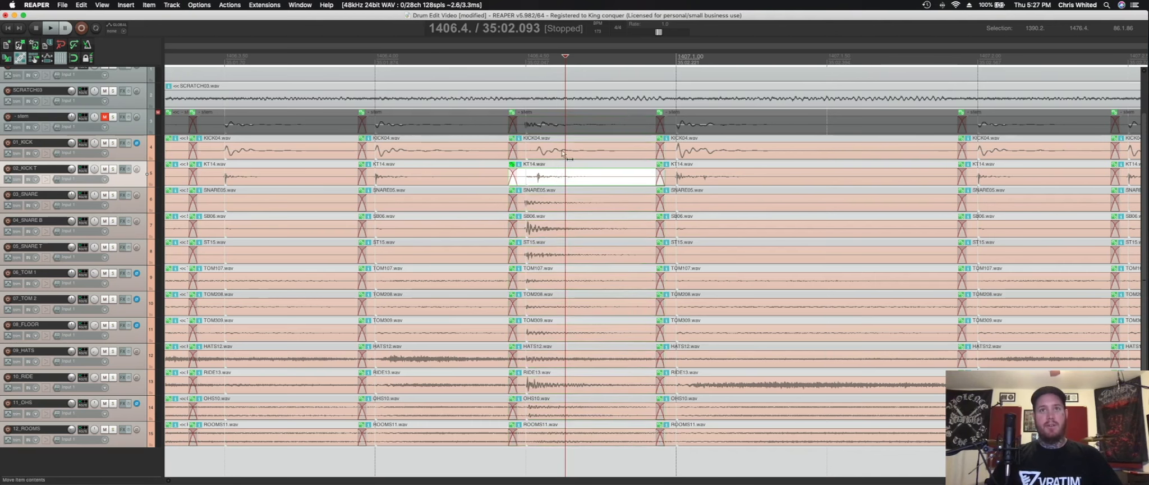
{"action": "left_click", "coordinate": [564, 150]}
{"action": "left_click", "coordinate": [558, 178], "text": "shift"}
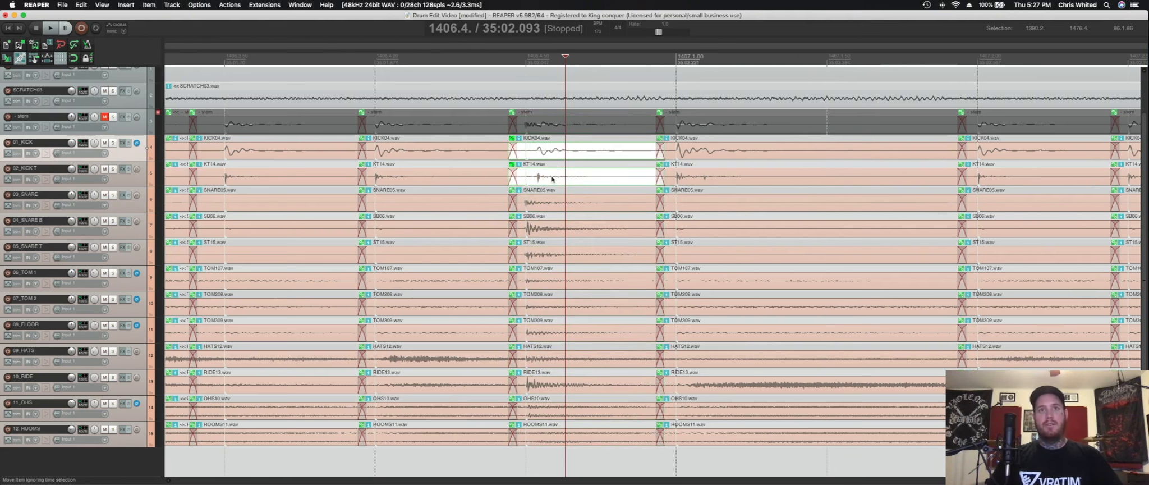
{"action": "mouse_move", "coordinate": [552, 179]}
{"action": "left_mouse_down"}
{"action": "mouse_move", "coordinate": [581, 181]}
{"action": "mouse_move", "coordinate": [555, 186]}
{"action": "left_mouse_up"}
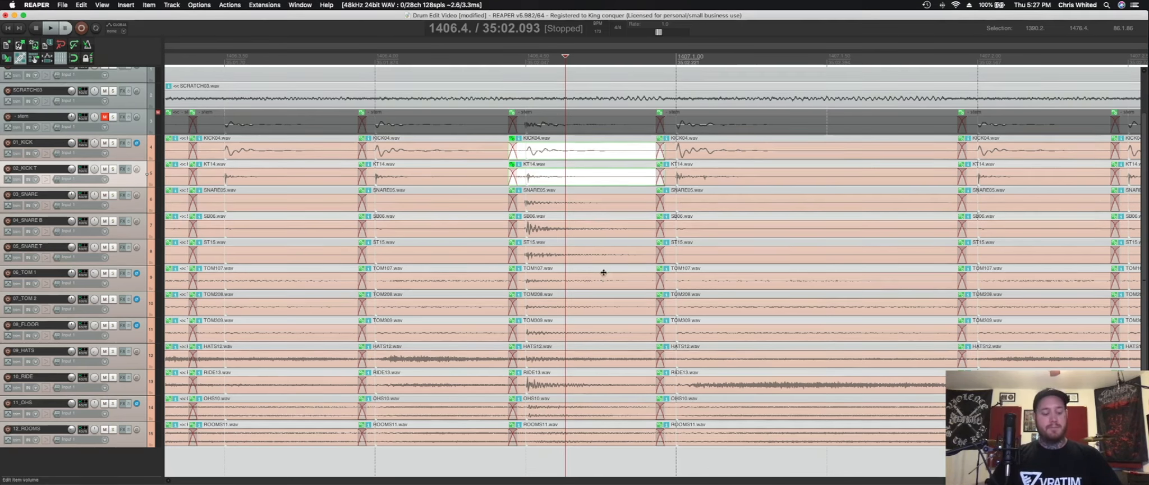
Play back the passage from beat 2 of bar 1406 to hear the moved kick against the snare
{"action": "scroll", "coordinate": [602, 273], "scroll_direction": "down", "scroll_amount": 3}
{"action": "left_click", "coordinate": [330, 178]}
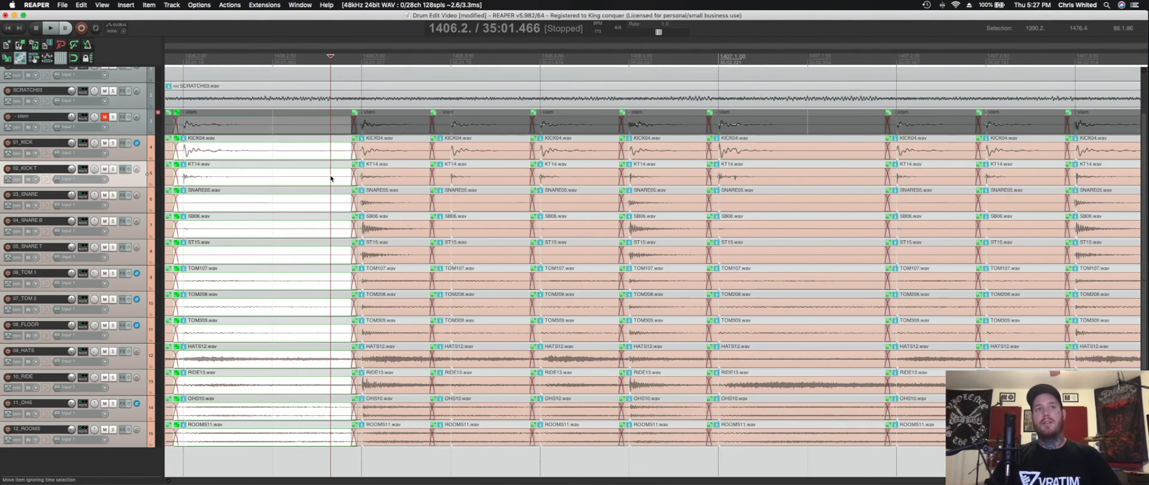
{"action": "key", "text": "space"}
{"action": "key", "text": "space"}
{"action": "key", "text": "space"}
{"action": "key", "text": "space"}
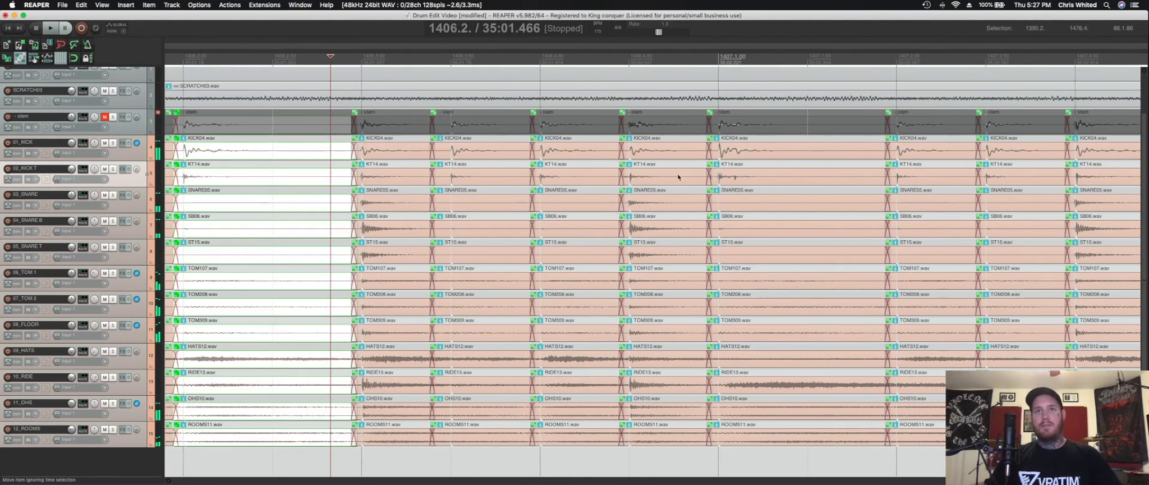
Undo the kick slip in bar 1406 and replay the passage for comparison
{"action": "left_click", "coordinate": [654, 179]}
{"action": "key", "text": "super+z"}
{"action": "key", "text": "super+shift+z"}
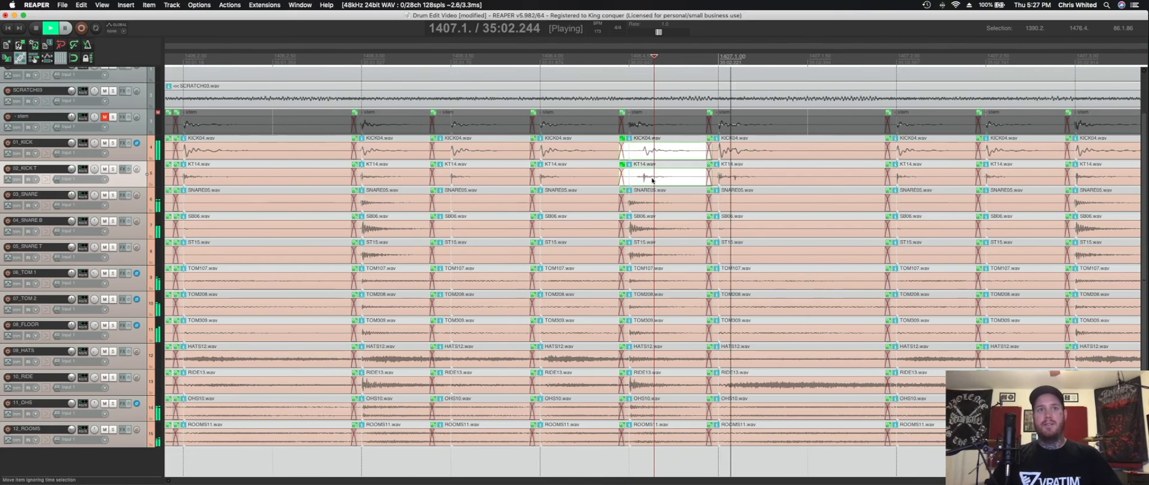
{"action": "left_click", "coordinate": [344, 180]}
{"action": "key", "text": "space"}
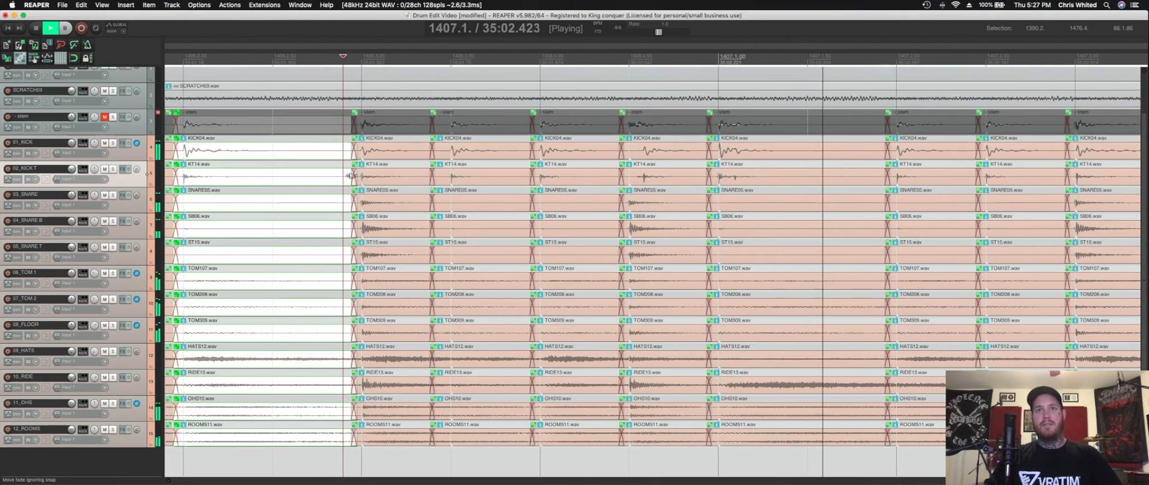
{"action": "key", "text": "space"}
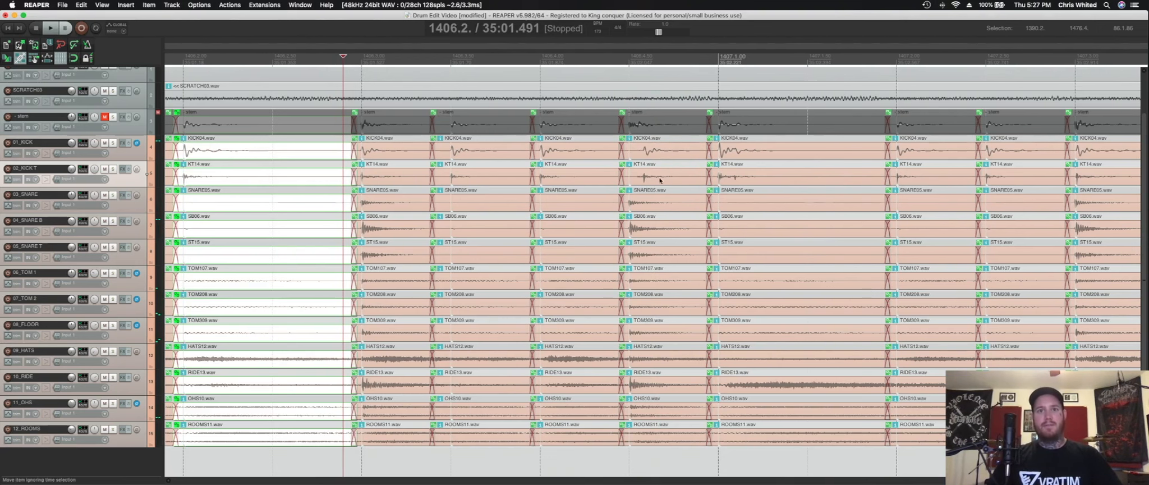
Realign the kick and kick trigger contents with the snare on beat 4 of bar 1406, and play the passage back
{"action": "left_click", "coordinate": [657, 177]}
{"action": "left_click_drag", "start_coordinate": [667, 181], "coordinate": [652, 190]}
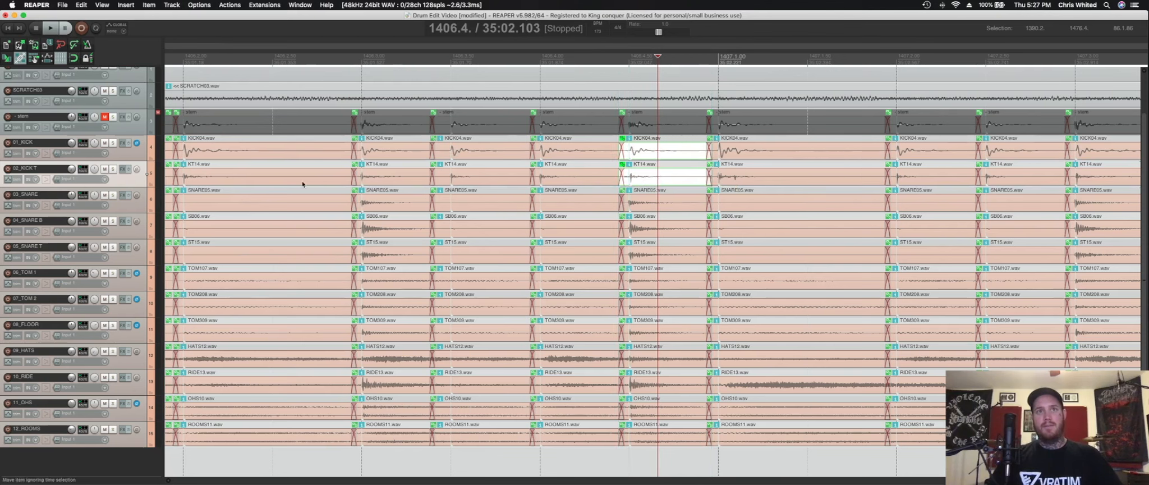
{"action": "left_click", "coordinate": [320, 183]}
{"action": "key", "text": "space"}
{"action": "key", "text": "space"}
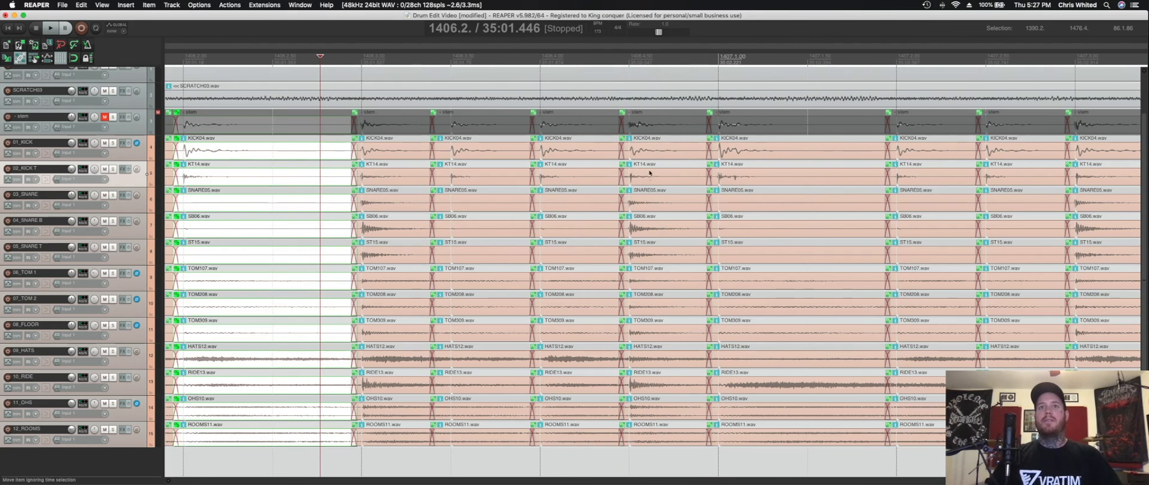
Examine the hit alignment and crossfades of the grouped slices from beat 4 of bar 1406 into bar 1409
{"action": "left_click", "coordinate": [686, 239]}
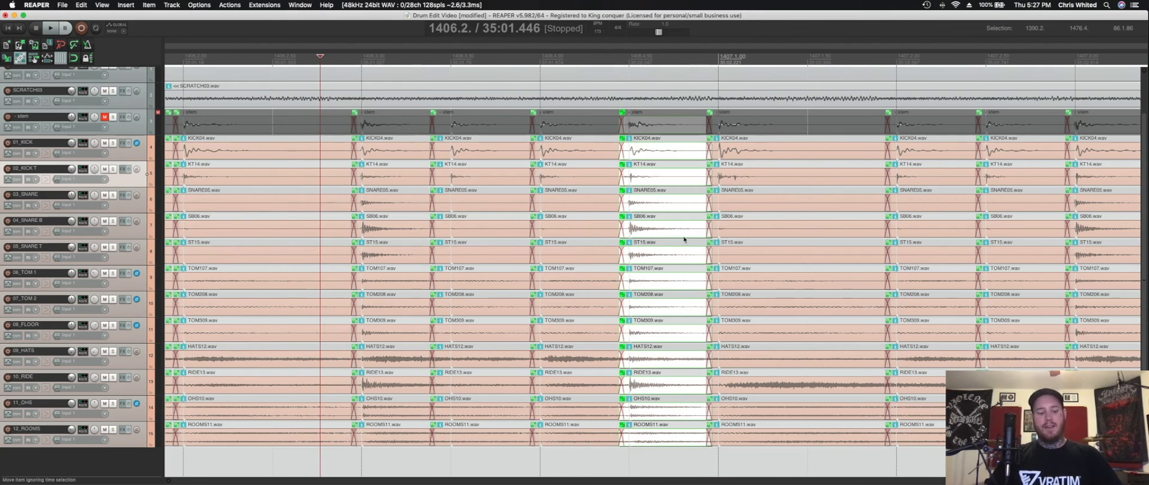
{"action": "left_click", "coordinate": [680, 252]}
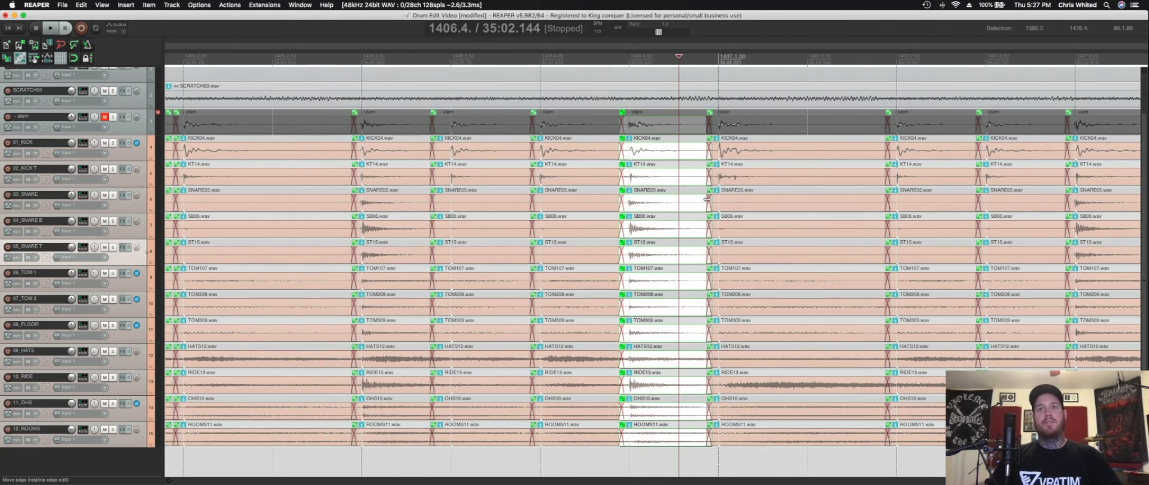
{"action": "scroll", "coordinate": [707, 203], "scroll_direction": "right", "scroll_amount": 3}
{"action": "scroll", "coordinate": [707, 203], "scroll_direction": "right", "scroll_amount": 8}
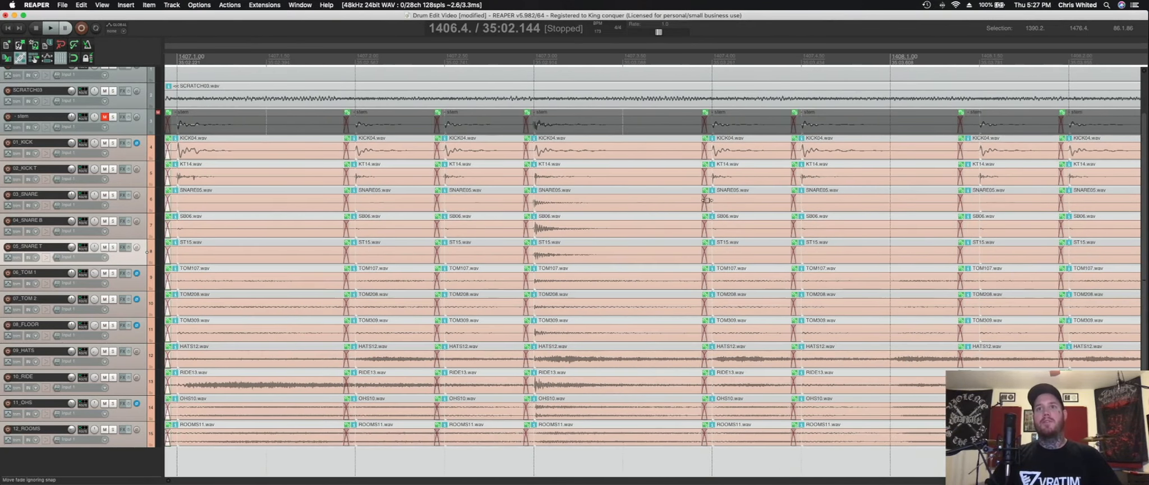
{"action": "scroll", "coordinate": [705, 203], "scroll_direction": "right", "scroll_amount": 10}
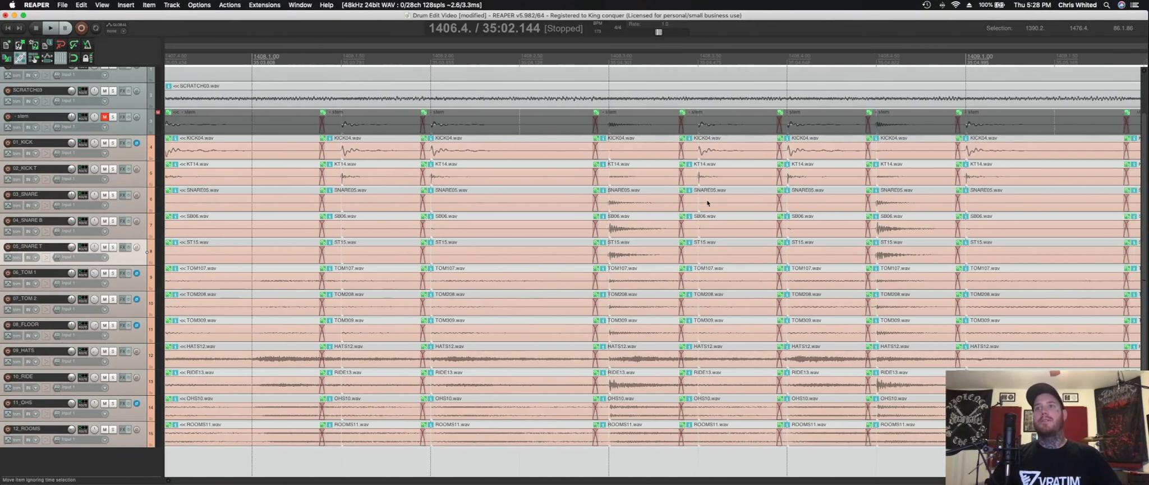
{"action": "scroll", "coordinate": [760, 214], "scroll_direction": "right", "scroll_amount": 7}
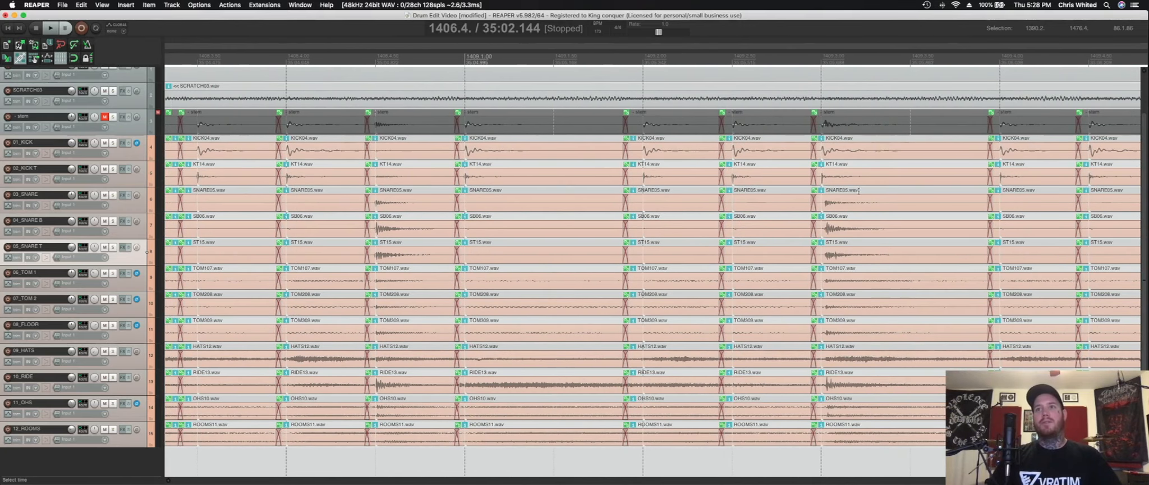
Slip the snare, tom, cymbal and room contents into line with the kick on beat 3 of bar 1409, leaving both kick tracks in place
{"action": "left_click", "coordinate": [853, 179]}
{"action": "scroll", "coordinate": [852, 179], "scroll_direction": "right", "scroll_amount": 4}
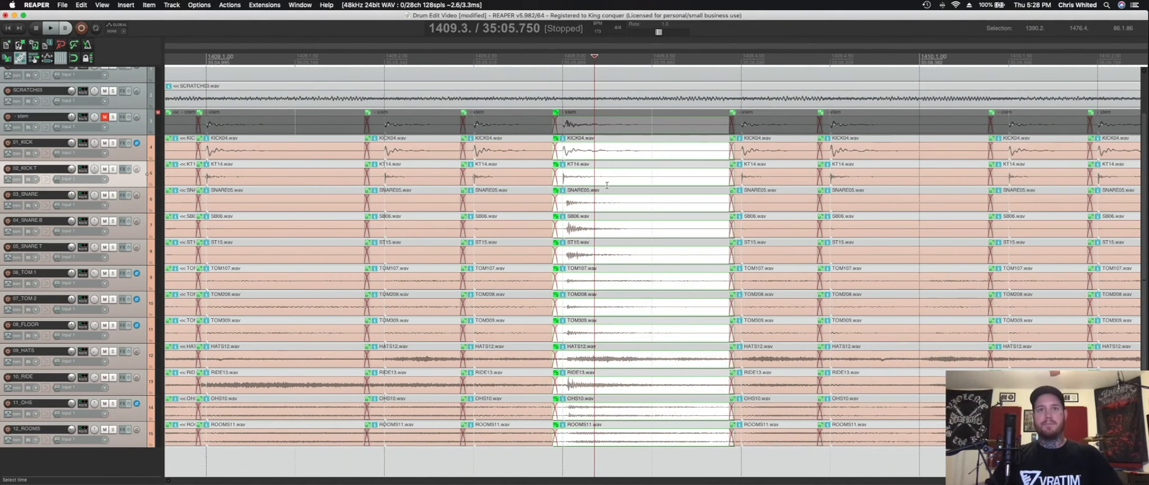
{"action": "scroll", "coordinate": [610, 186], "scroll_direction": "up", "scroll_amount": 5}
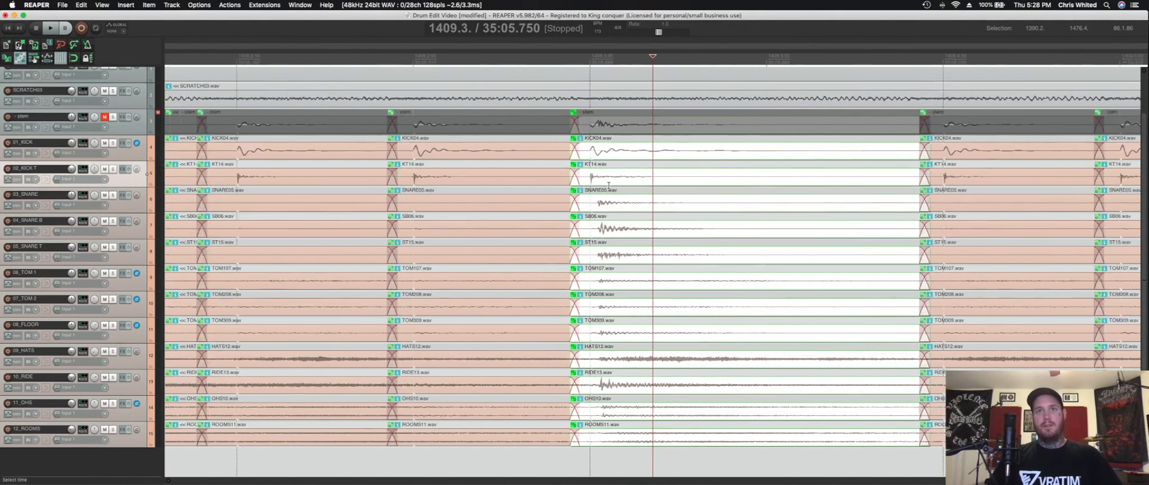
{"action": "left_click", "coordinate": [616, 179]}
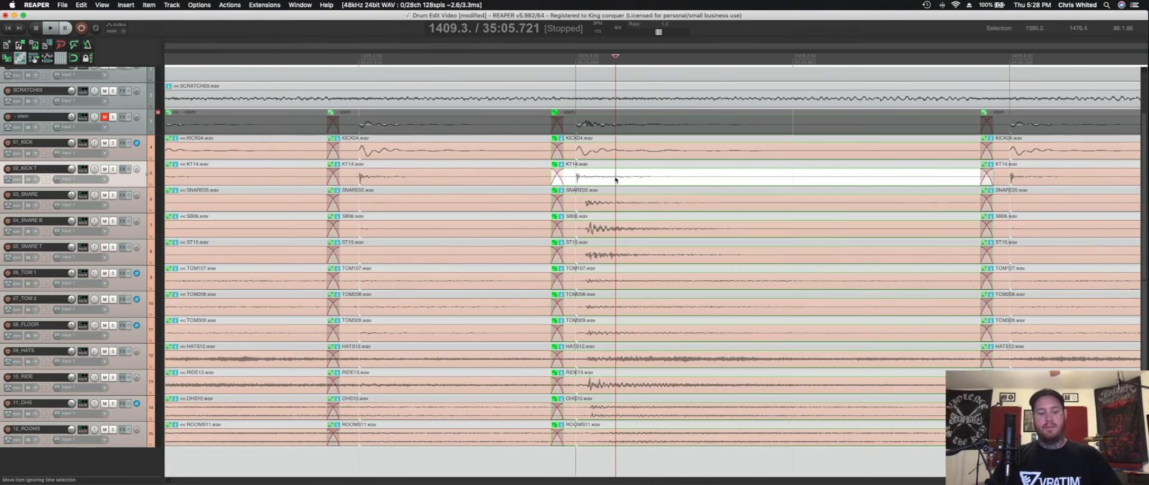
{"action": "left_click", "coordinate": [612, 155]}
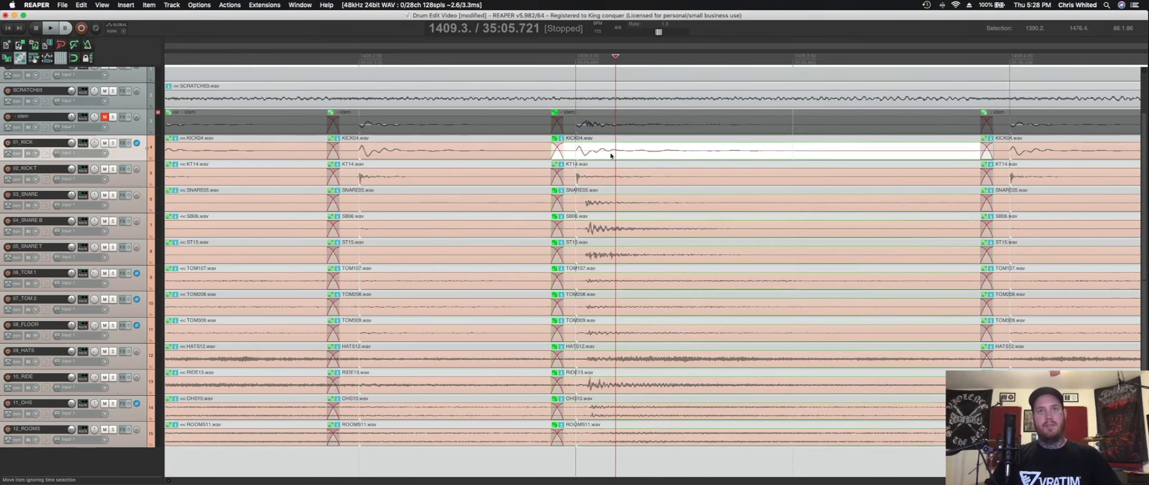
{"action": "left_click", "coordinate": [607, 180], "text": "shift"}
{"action": "left_click", "coordinate": [606, 202]}
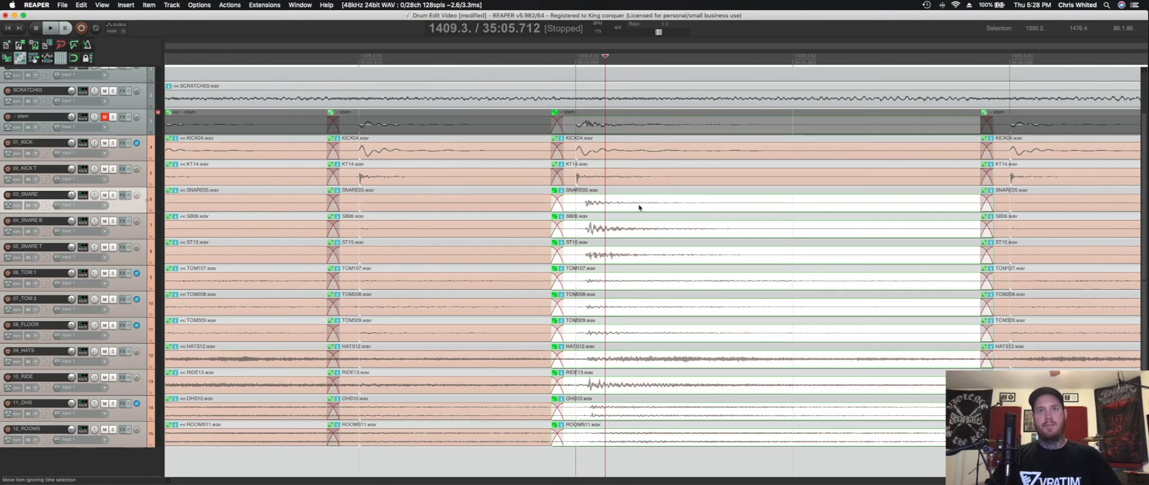
{"action": "left_click_drag", "start_coordinate": [645, 208], "coordinate": [635, 215]}
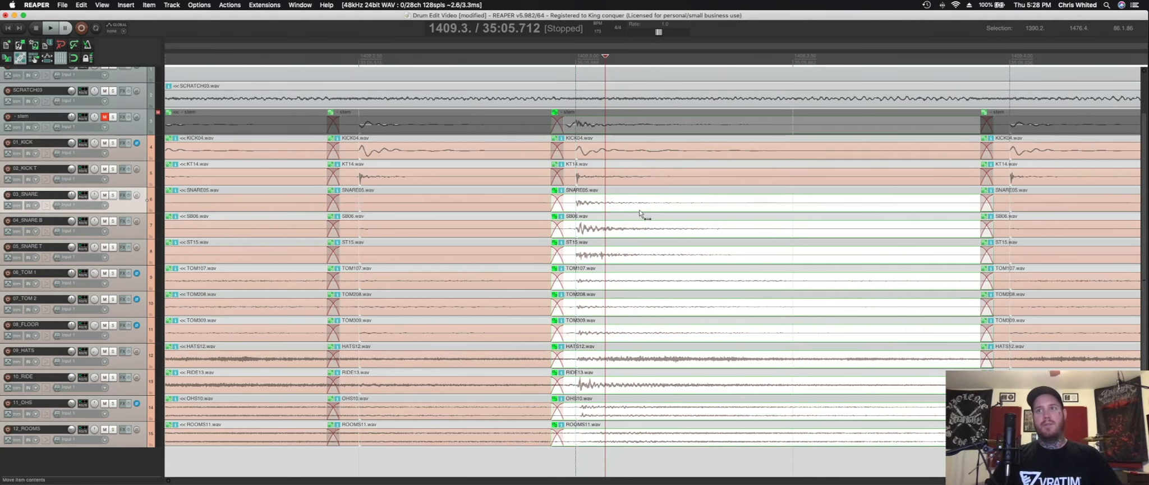
{"action": "left_click", "coordinate": [635, 170], "text": "shift"}
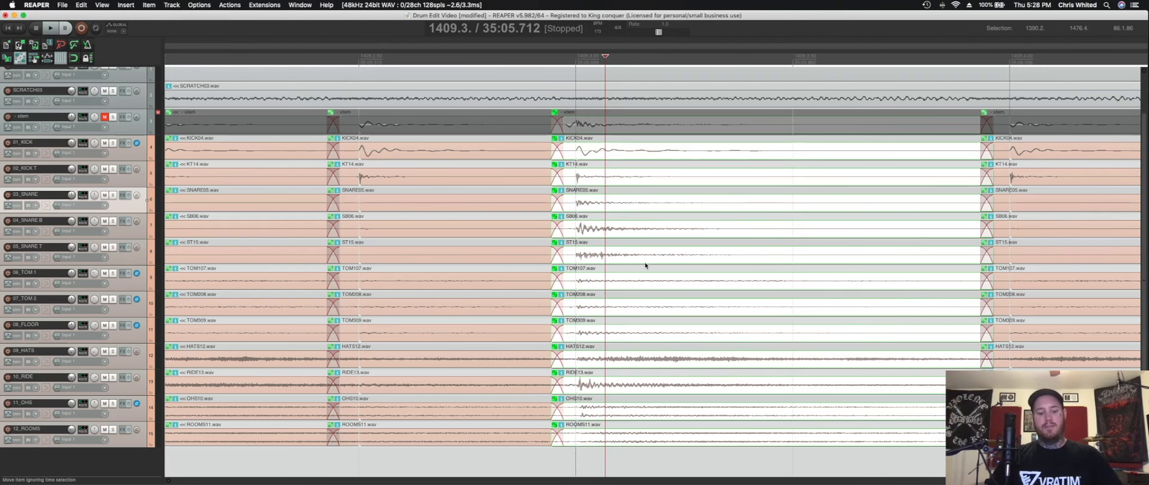
Play back the passage from beat 2 of bar 1409 to check the realigned snare hit
{"action": "scroll", "coordinate": [645, 266], "scroll_direction": "down", "scroll_amount": 2}
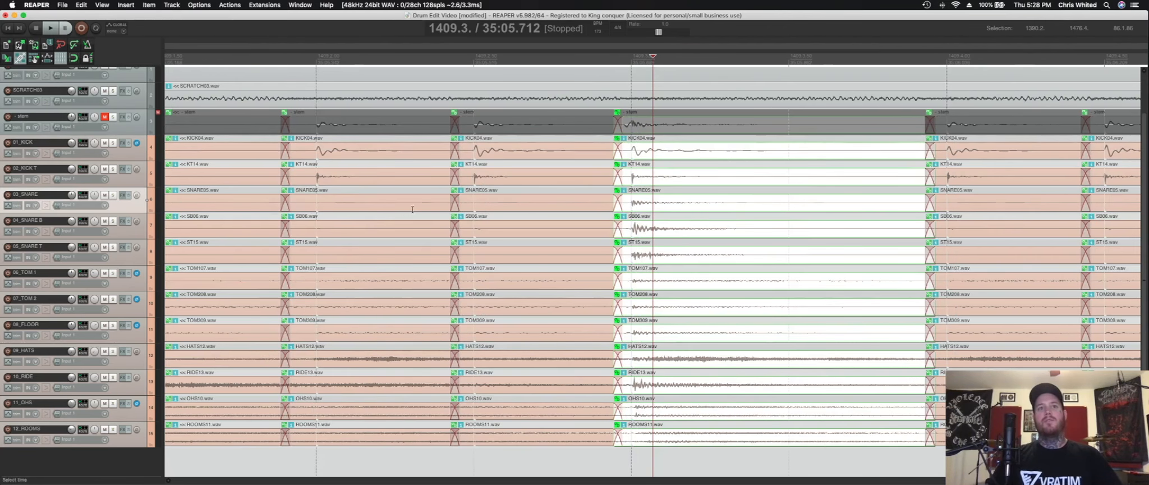
{"action": "left_click", "coordinate": [397, 207]}
{"action": "key", "text": "space"}
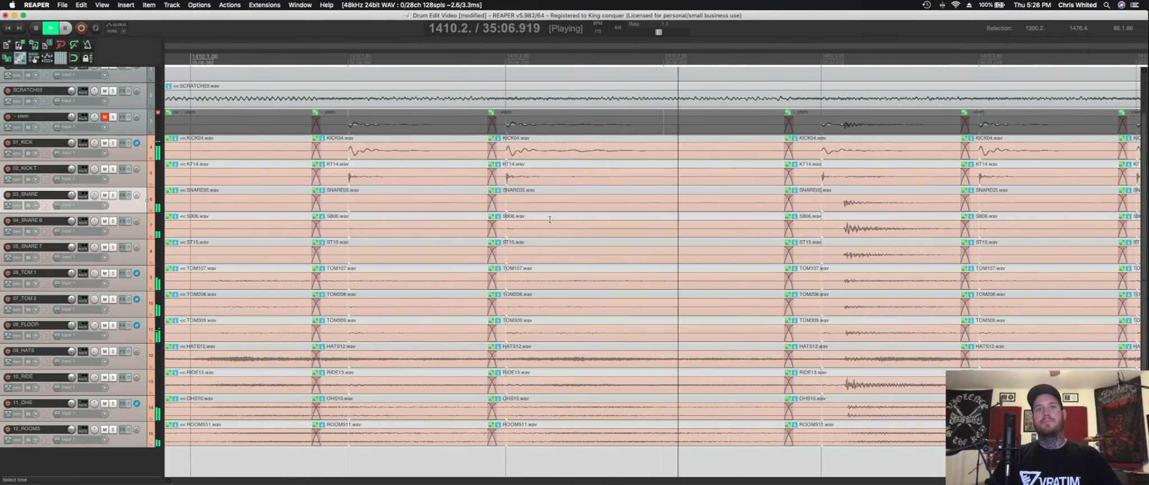
{"action": "key", "text": "space"}
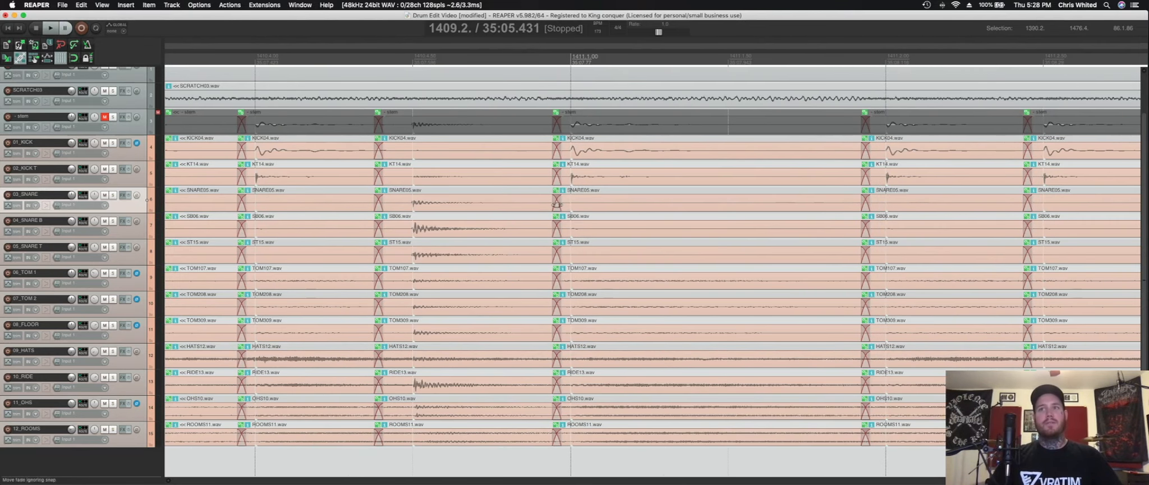
Slip the snare, tom, cymbal and room contents into line with the kick on beat 3 of bar 1410
{"action": "scroll", "coordinate": [556, 205], "scroll_direction": "right", "scroll_amount": 10}
{"action": "scroll", "coordinate": [562, 205], "scroll_direction": "left", "scroll_amount": 10}
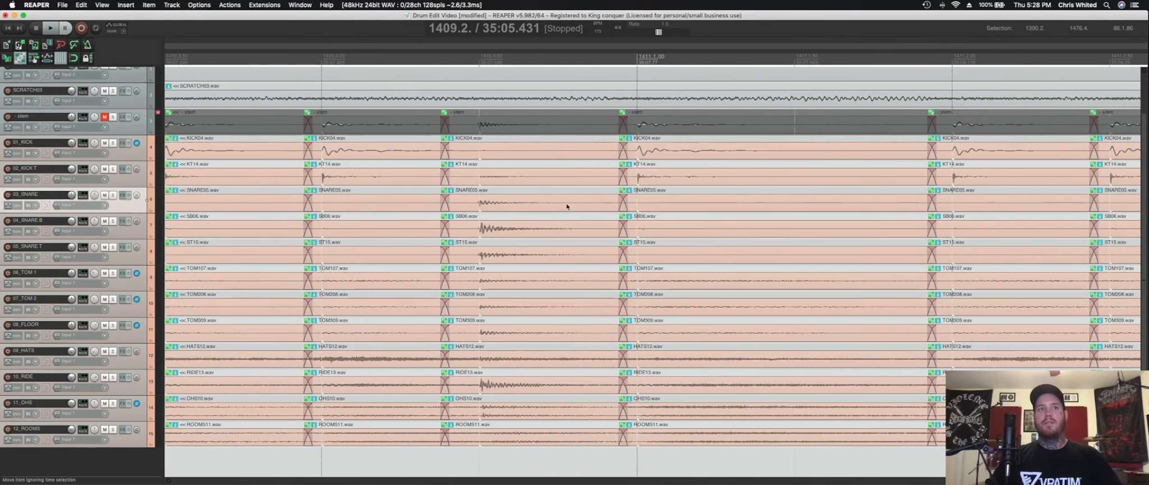
{"action": "scroll", "coordinate": [567, 206], "scroll_direction": "left", "scroll_amount": 5}
{"action": "left_click", "coordinate": [417, 238]}
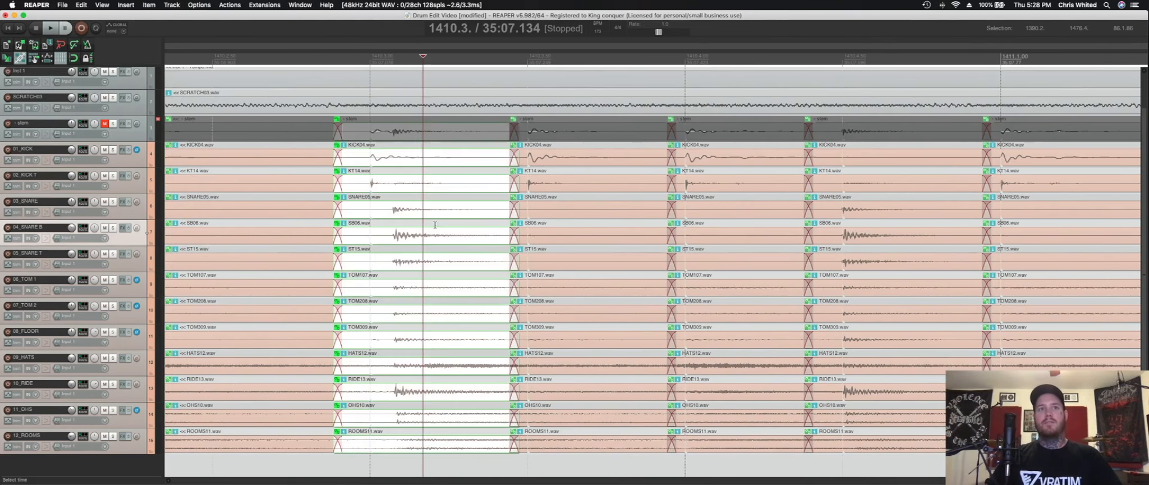
{"action": "scroll", "coordinate": [575, 205], "scroll_direction": "left", "scroll_amount": 3}
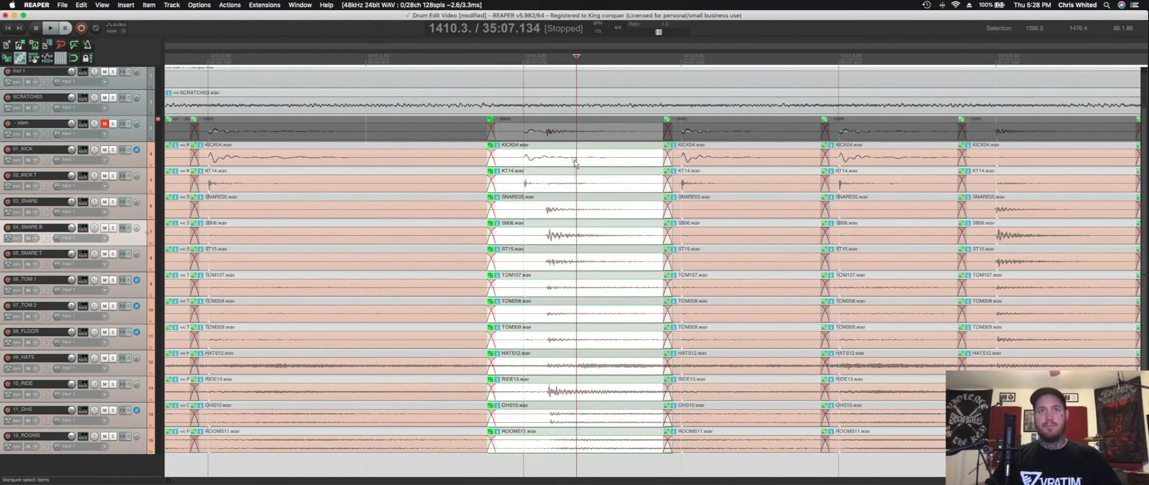
{"action": "left_click", "coordinate": [558, 181]}
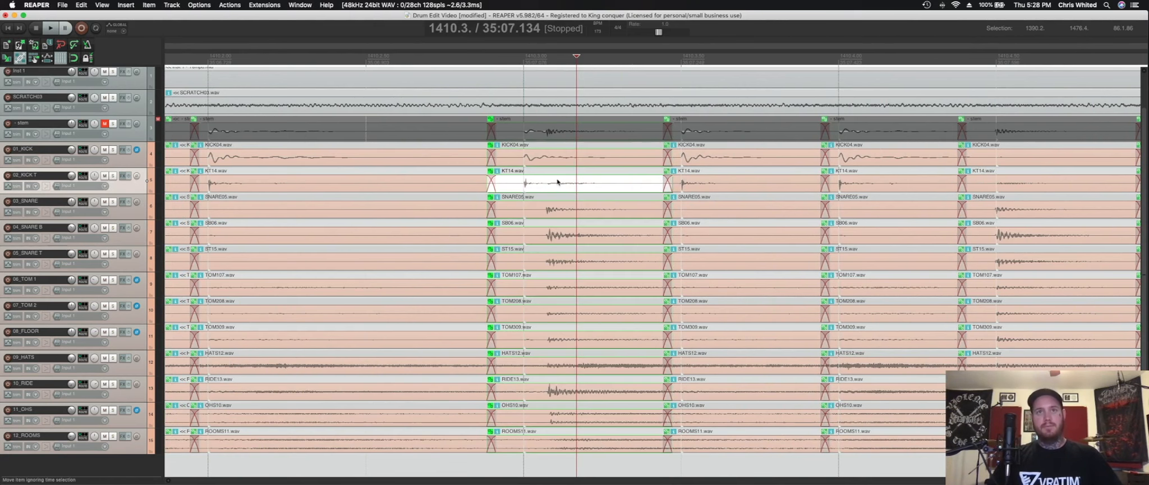
{"action": "key", "text": "Up"}
{"action": "key", "text": "g"}
{"action": "left_click_drag", "start_coordinate": [556, 186], "coordinate": [554, 218]}
{"action": "left_click", "coordinate": [561, 212]}
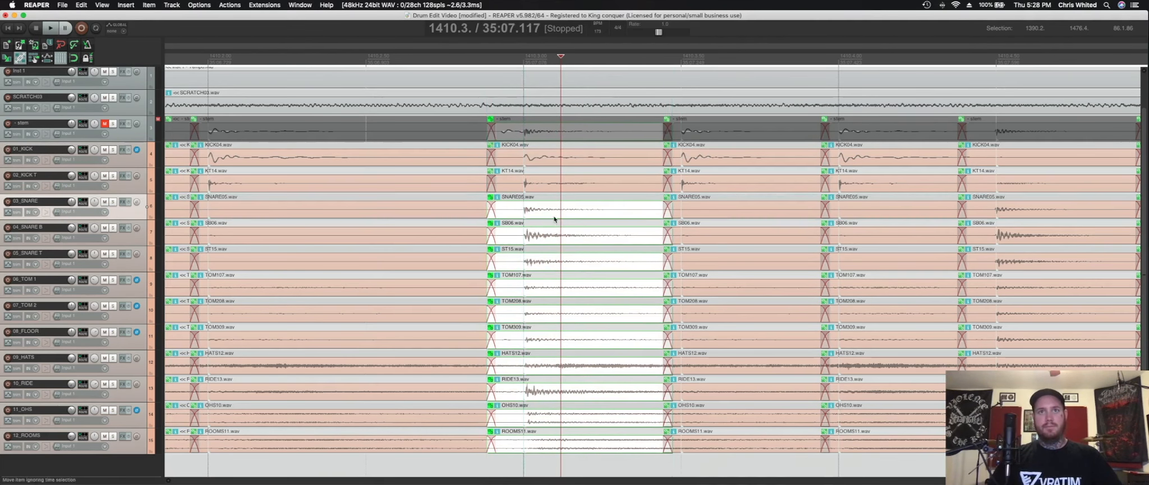
{"action": "left_click_drag", "start_coordinate": [583, 179], "coordinate": [573, 212]}
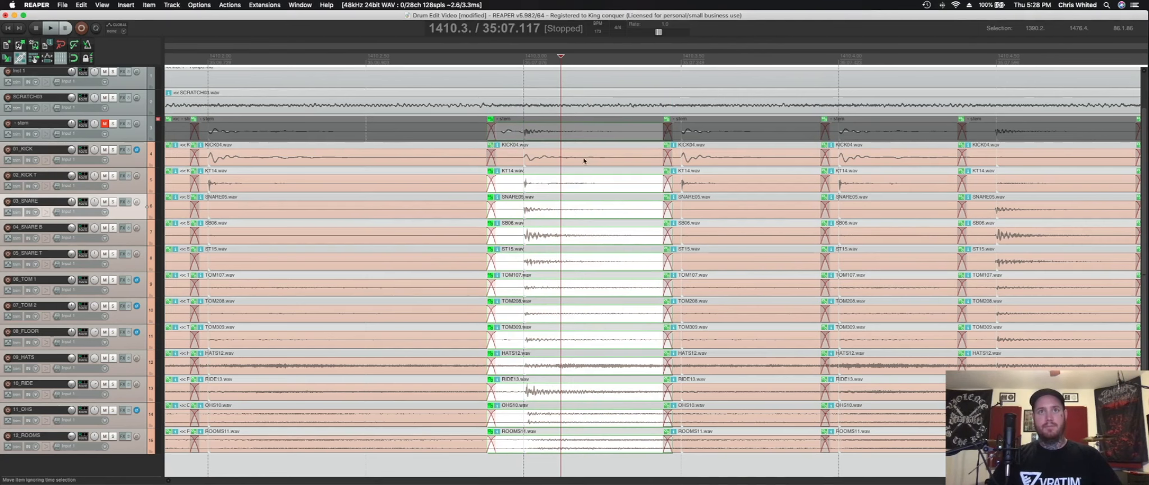
{"action": "left_click_drag", "start_coordinate": [582, 159], "coordinate": [564, 223]}
Play back the passage from beat 2 of bar 1410 to hear the corrected hit
{"action": "key", "text": "space"}
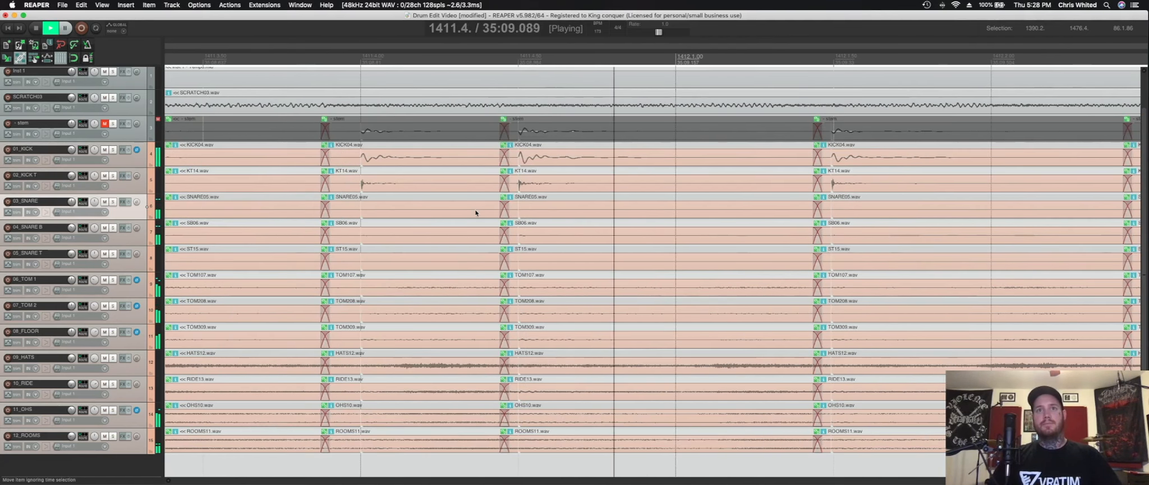
{"action": "key", "text": "space"}
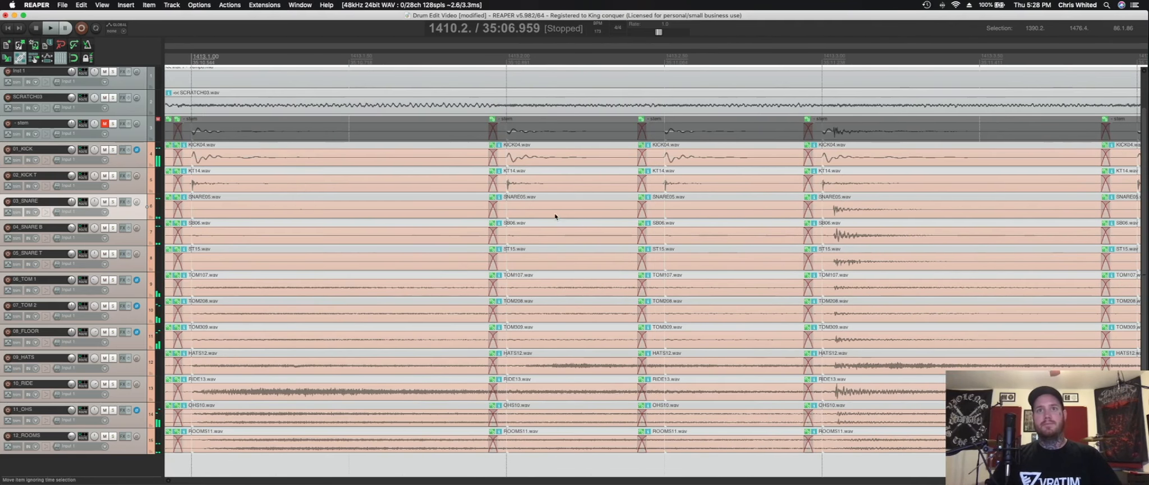
Clear the edited slices from about bar 1405 to bar 1415 and restore the drum passage as continuous, unsliced takes
{"action": "left_click", "coordinate": [566, 247]}
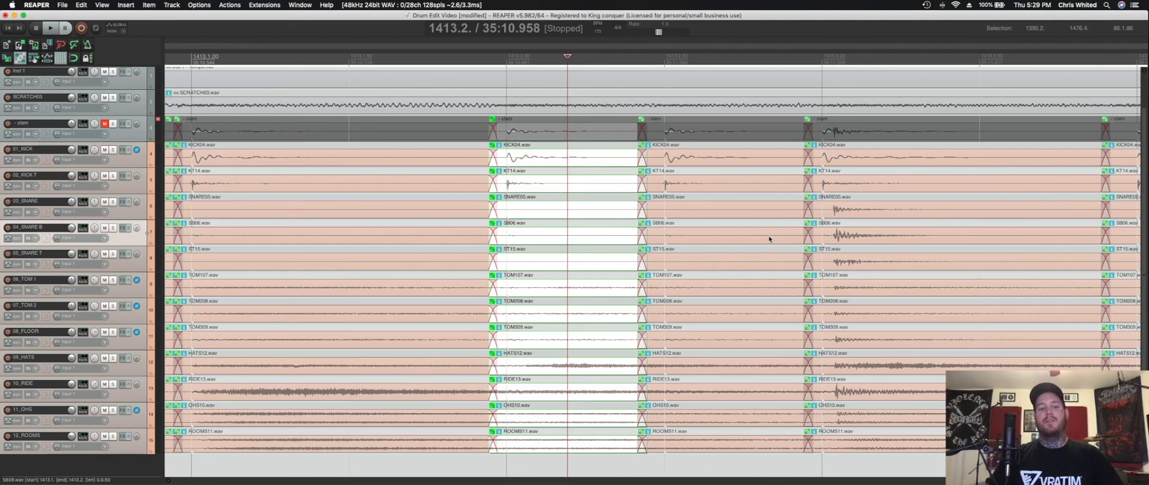
{"action": "left_click_drag", "start_coordinate": [706, 160], "coordinate": [470, 455]}
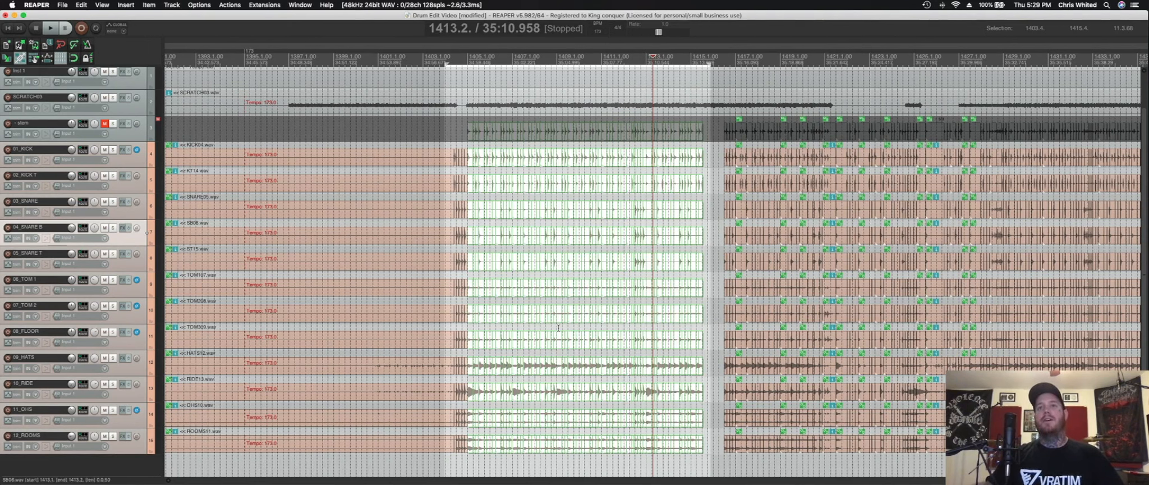
{"action": "key", "text": "Delete"}
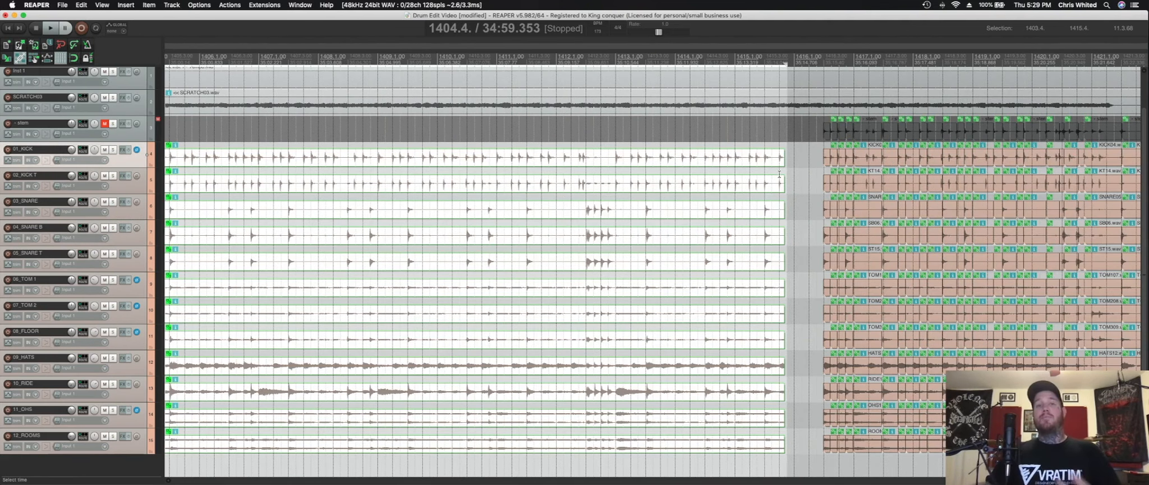
Split the grouped drums just before the first kick of bar 1405 and slip the contents so the kick lands on beat 1
{"action": "scroll", "coordinate": [451, 172], "scroll_direction": "left", "scroll_amount": 5}
{"action": "left_click", "coordinate": [437, 166]}
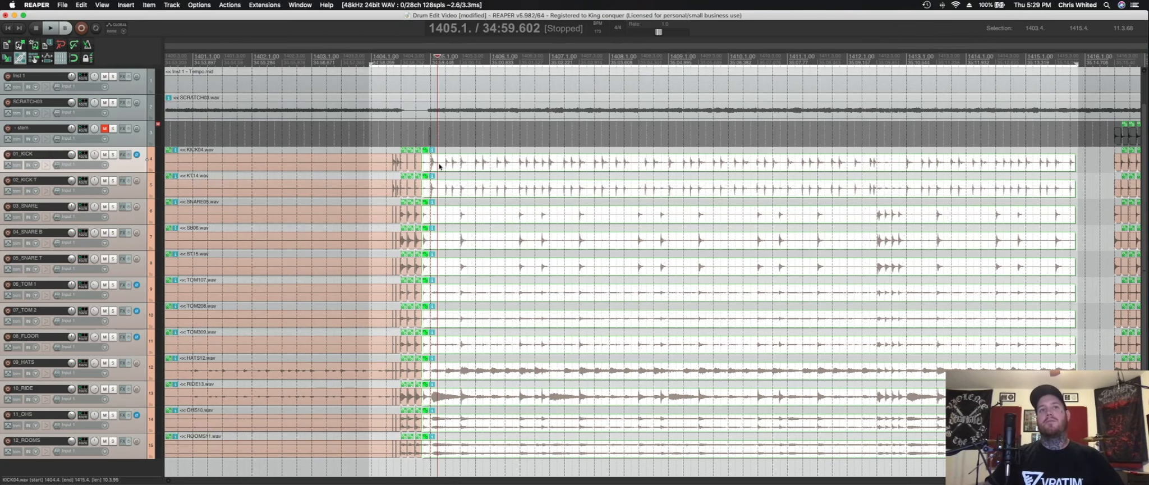
{"action": "scroll", "coordinate": [439, 166], "scroll_direction": "up", "scroll_amount": 10}
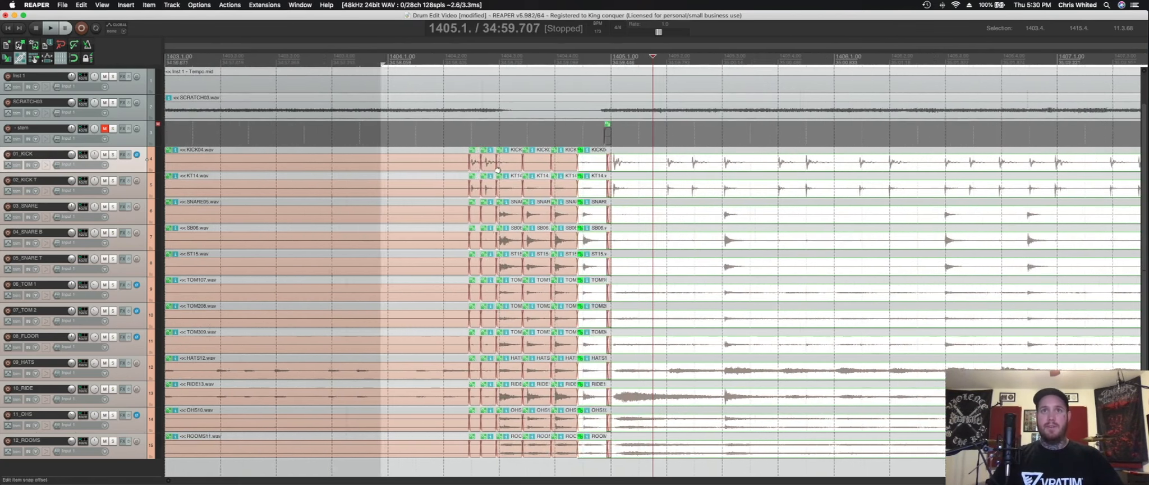
{"action": "scroll", "coordinate": [508, 174], "scroll_direction": "up", "scroll_amount": 2}
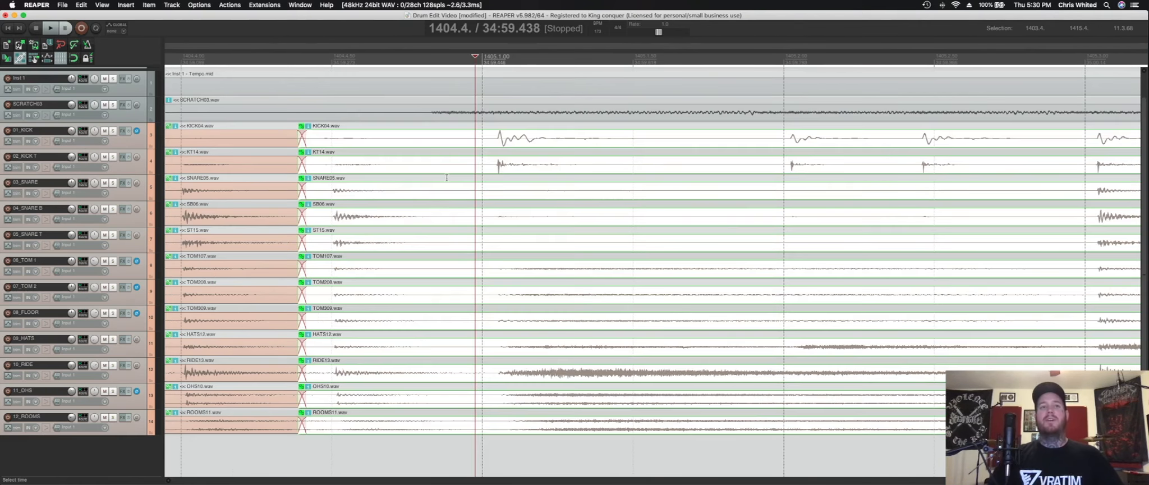
{"action": "left_click", "coordinate": [474, 166]}
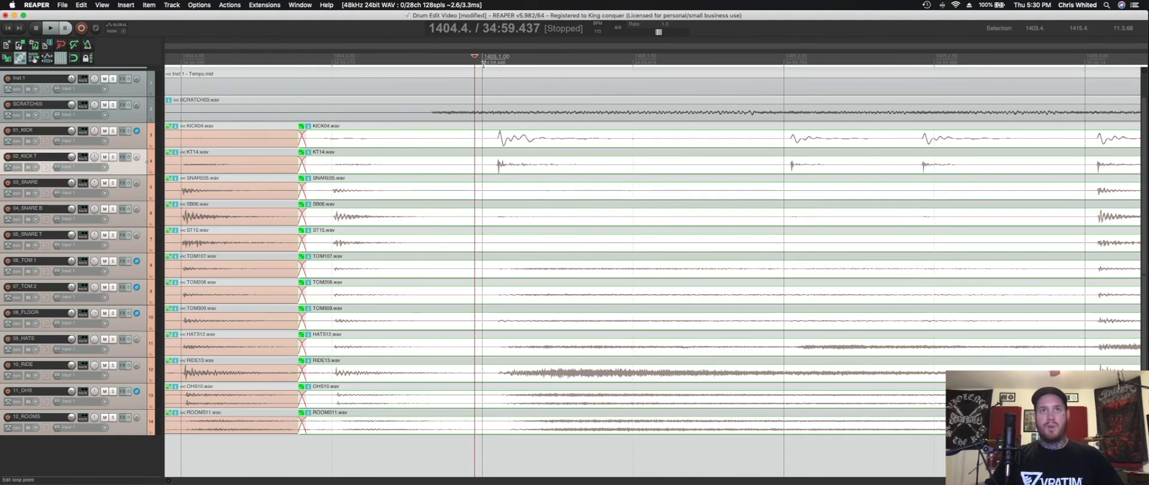
{"action": "left_click", "coordinate": [505, 138]}
{"action": "left_click", "coordinate": [481, 145]}
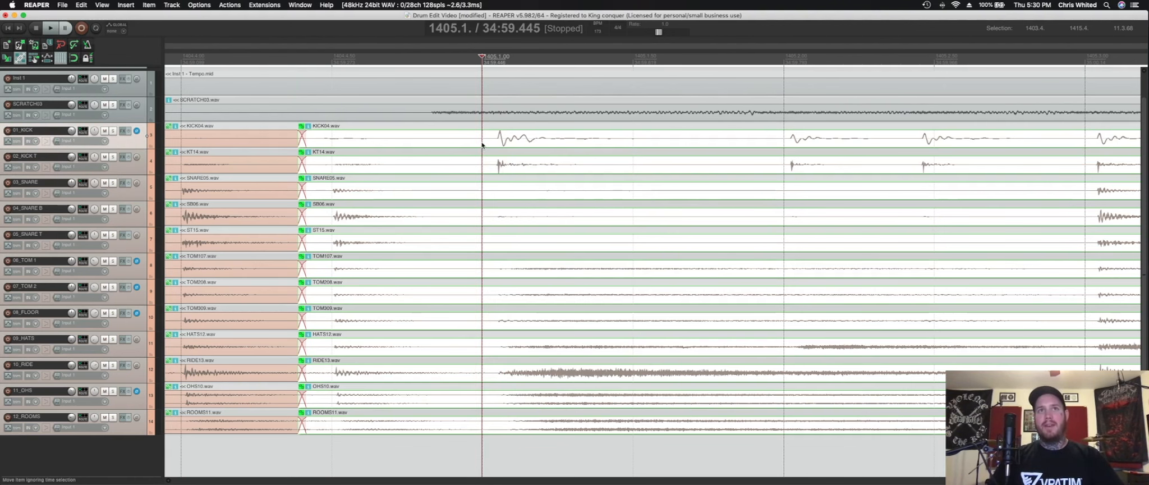
{"action": "left_click", "coordinate": [479, 167]}
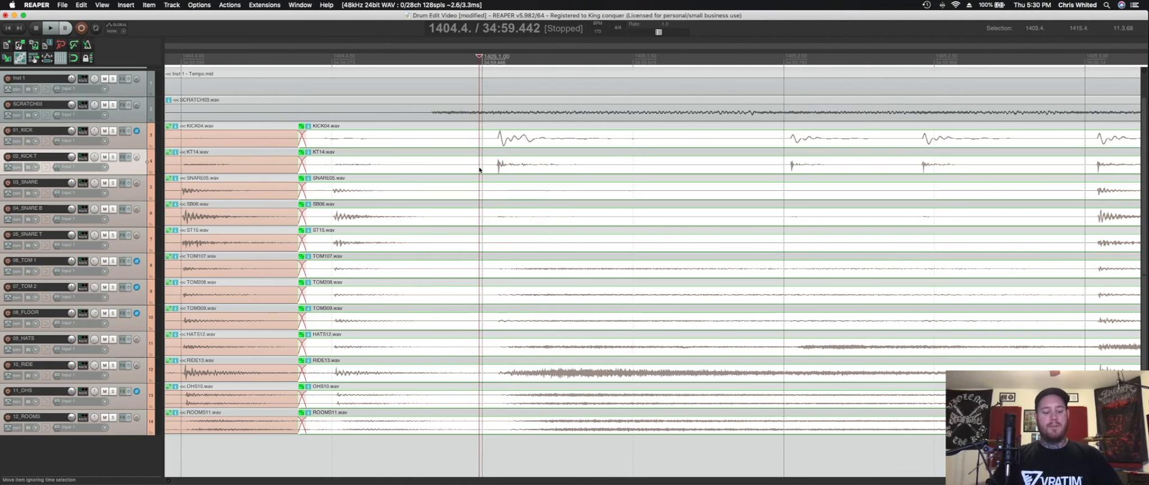
{"action": "key", "text": "s"}
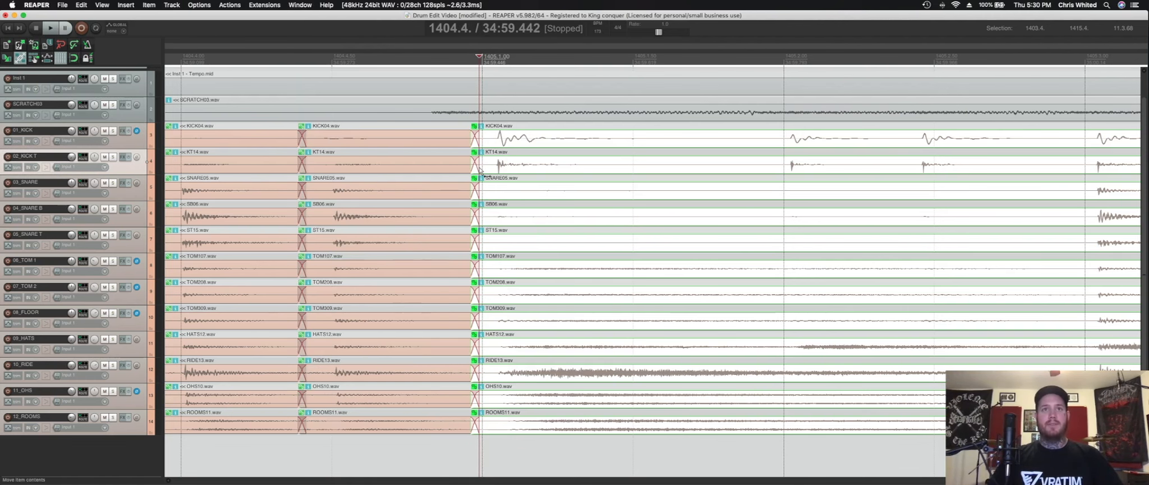
{"action": "left_click_drag", "start_coordinate": [557, 166], "coordinate": [548, 172]}
Split the grouped drums before the second kick of bar 1405 and slip the contents so it lands on beat 2
{"action": "scroll", "coordinate": [552, 171], "scroll_direction": "right", "scroll_amount": 5}
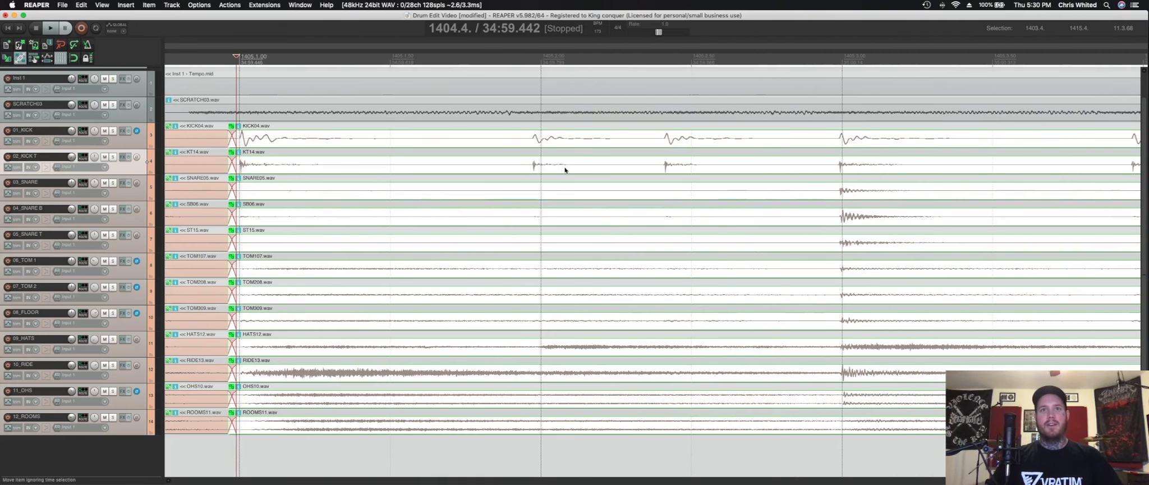
{"action": "left_click", "coordinate": [530, 168]}
{"action": "key", "text": "s"}
{"action": "left_click_drag", "start_coordinate": [561, 172], "coordinate": [567, 171]}
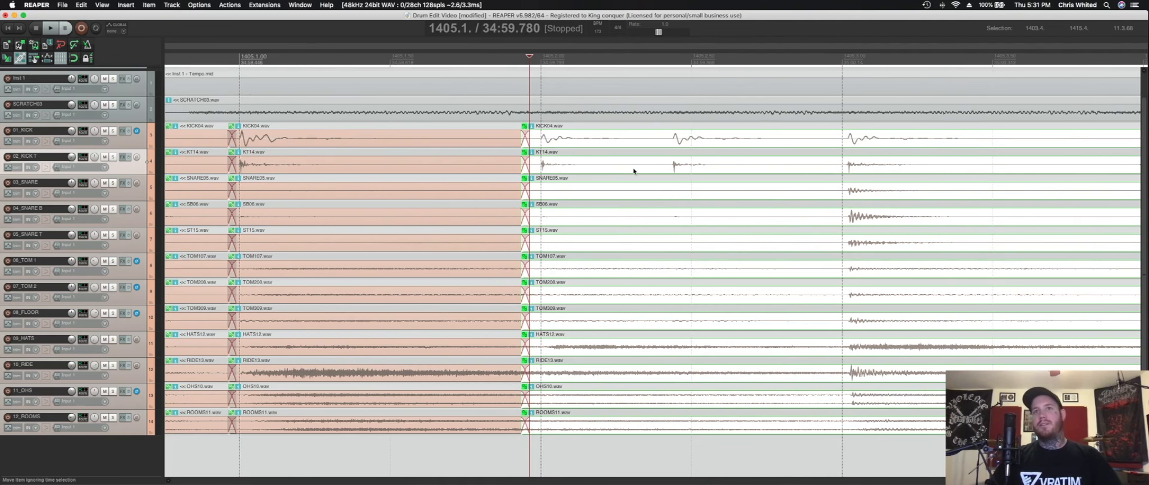
Split the grouped drums before the kick following beat 2 of bar 1405 and slip it onto the half-beat grid line
{"action": "key", "text": "Tab"}
{"action": "scroll", "coordinate": [672, 169], "scroll_direction": "right", "scroll_amount": 1}
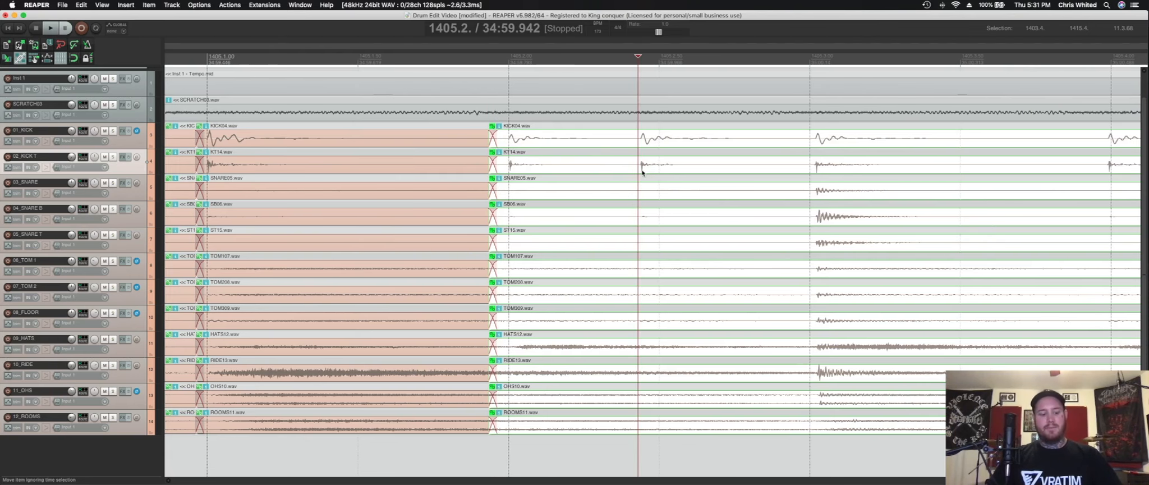
{"action": "key", "text": "s"}
{"action": "left_click_drag", "start_coordinate": [645, 174], "coordinate": [692, 172]}
Split the grouped drums before each remaining hit of bar 1405, from beat 3 onward, and line the hits up with the grid
{"action": "scroll", "coordinate": [680, 172], "scroll_direction": "right", "scroll_amount": 5}
{"action": "left_click", "coordinate": [637, 169]}
{"action": "key", "text": "s"}
{"action": "scroll", "coordinate": [651, 176], "scroll_direction": "right", "scroll_amount": 7}
{"action": "left_click", "coordinate": [695, 167]}
{"action": "key", "text": "s"}
{"action": "scroll", "coordinate": [702, 170], "scroll_direction": "right", "scroll_amount": 5}
{"action": "left_click", "coordinate": [676, 167]}
{"action": "key", "text": "s"}
{"action": "scroll", "coordinate": [684, 173], "scroll_direction": "right", "scroll_amount": 17}
{"action": "scroll", "coordinate": [573, 206], "scroll_direction": "left", "scroll_amount": 5}
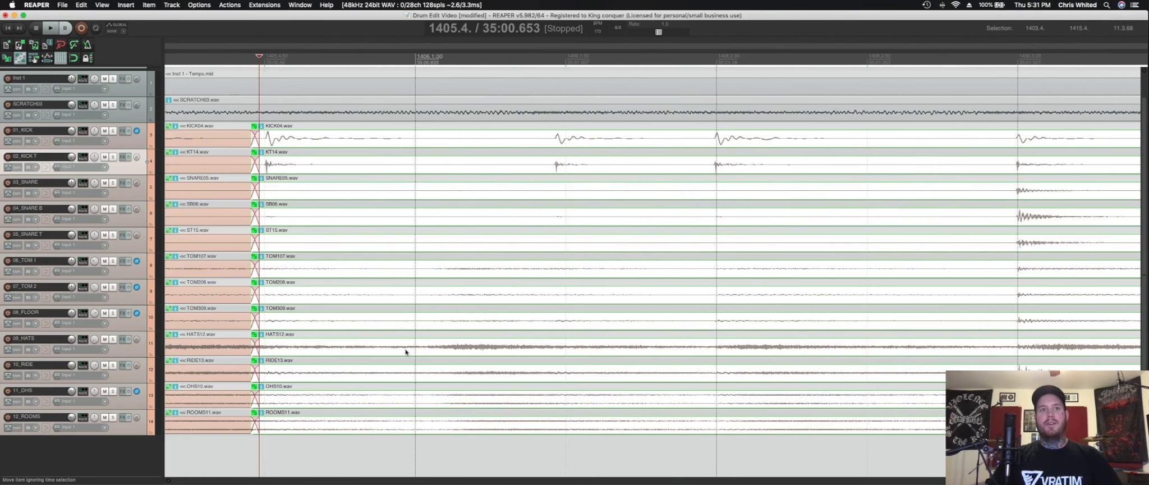
Split the grouped drums before the hi-hat hit at the start of bar 1406 and slip the contents slightly earlier toward beat 1
{"action": "left_click", "coordinate": [406, 352]}
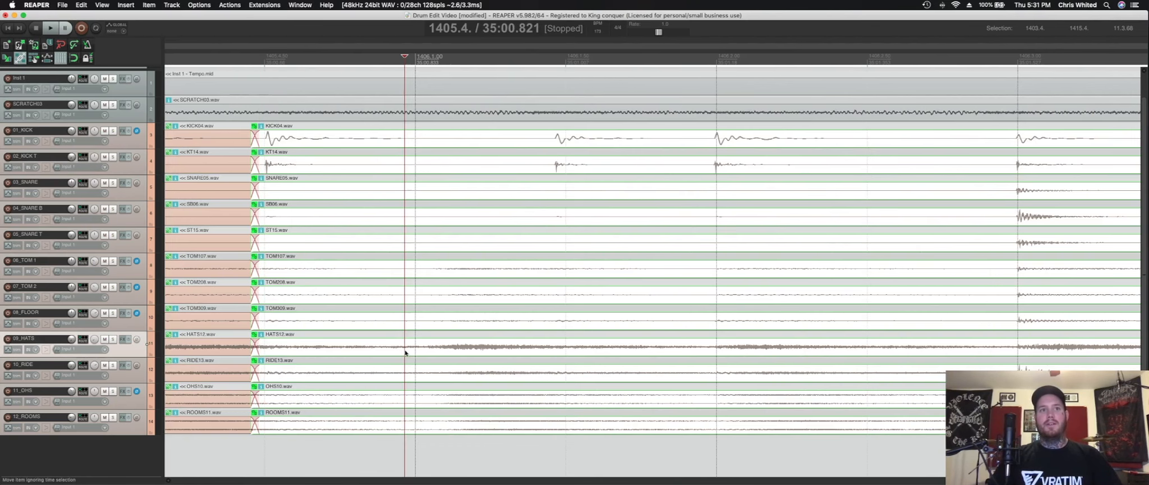
{"action": "key", "text": "s"}
{"action": "left_click_drag", "start_coordinate": [438, 352], "coordinate": [424, 352]}
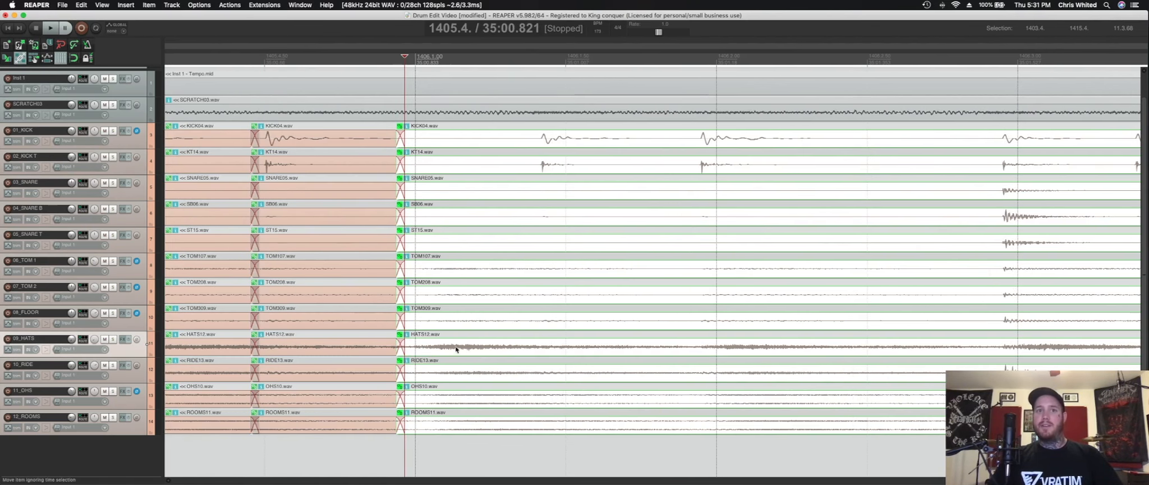
Split before the first two kicks of bar 1406 and slip them onto the half beat after beat 1 and onto beat 2
{"action": "left_click", "coordinate": [543, 170]}
{"action": "key", "text": "s"}
{"action": "left_click_drag", "start_coordinate": [593, 169], "coordinate": [616, 168]}
{"action": "left_click", "coordinate": [710, 170]}
{"action": "key", "text": "s"}
{"action": "left_click_drag", "start_coordinate": [744, 170], "coordinate": [736, 170]}
{"action": "scroll", "coordinate": [736, 170], "scroll_direction": "right", "scroll_amount": 5}
{"action": "scroll", "coordinate": [740, 171], "scroll_direction": "right", "scroll_amount": 5}
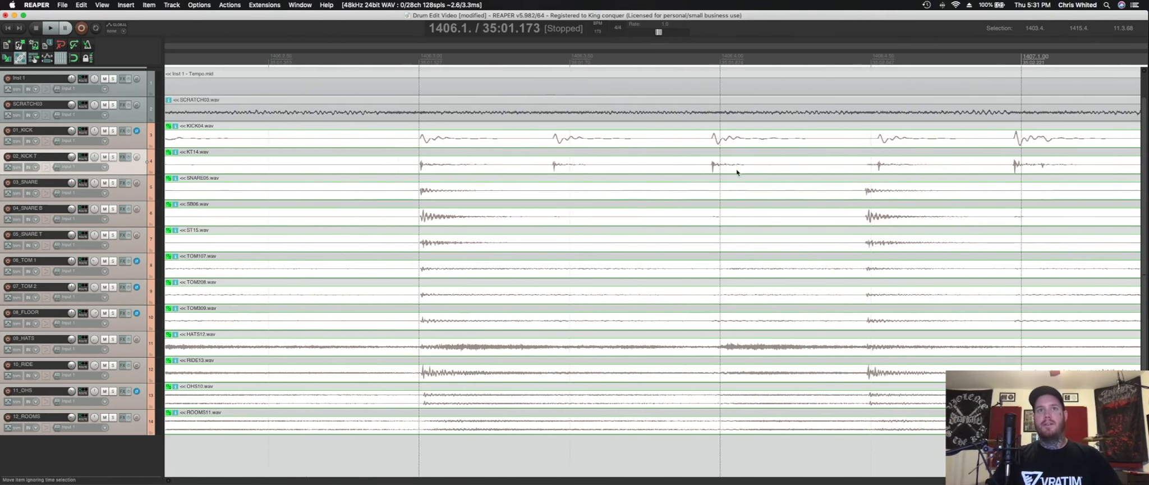
Split the grouped drums before the kicks on the half beat after beat 3 and on beat 4 of bar 1406, slipping them toward the grid
{"action": "left_click", "coordinate": [549, 166]}
{"action": "key", "text": "s"}
{"action": "mouse_move", "coordinate": [576, 169]}
{"action": "left_mouse_down"}
{"action": "mouse_move", "coordinate": [598, 169]}
{"action": "mouse_move", "coordinate": [565, 174]}
{"action": "left_mouse_up"}
{"action": "scroll", "coordinate": [591, 169], "scroll_direction": "right", "scroll_amount": 1}
{"action": "scroll", "coordinate": [592, 171], "scroll_direction": "right", "scroll_amount": 2}
{"action": "left_click", "coordinate": [550, 169]}
{"action": "key", "text": "s"}
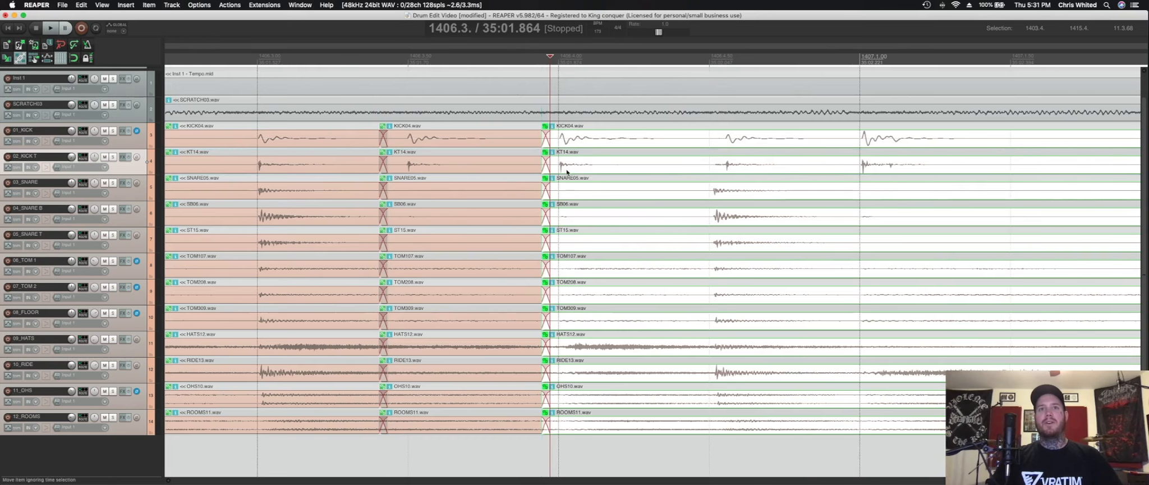
{"action": "scroll", "coordinate": [566, 175], "scroll_direction": "right", "scroll_amount": 1}
Split the grouped drums before the snare on the half beat after beat 4 of bar 1406, slip it onto the grid, and split before bar 1407
{"action": "left_click", "coordinate": [631, 170]}
{"action": "key", "text": "s"}
{"action": "left_click", "coordinate": [674, 171]}
{"action": "left_click_drag", "start_coordinate": [688, 170], "coordinate": [684, 170]}
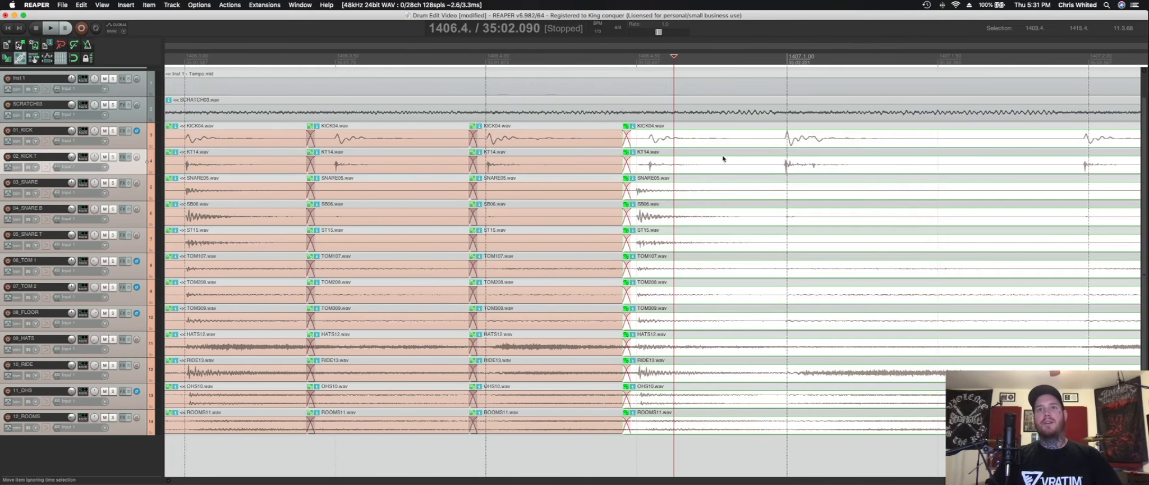
{"action": "left_click", "coordinate": [784, 170]}
{"action": "key", "text": "s"}
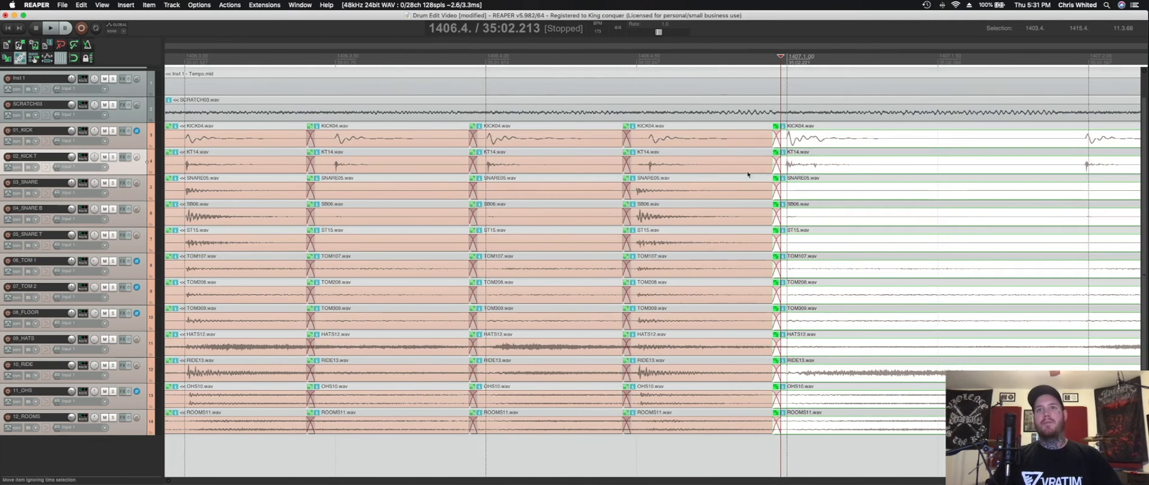
Slip only the two kick tracks earlier in the last piece of bar 1406 to line up with the snare
{"action": "left_click", "coordinate": [717, 169]}
{"action": "left_click", "coordinate": [705, 167], "text": "alt"}
{"action": "left_click", "coordinate": [703, 139], "text": "alt"}
{"action": "left_click_drag", "start_coordinate": [702, 139], "coordinate": [677, 168]}
{"action": "left_click_drag", "start_coordinate": [678, 167], "coordinate": [677, 197]}
{"action": "left_click", "coordinate": [829, 190]}
Split the grouped drums before the remaining hits of bar 1407 and line them up with the grid
{"action": "scroll", "coordinate": [687, 166], "scroll_direction": "right", "scroll_amount": 7}
{"action": "left_click", "coordinate": [662, 168]}
{"action": "key", "text": "s"}
{"action": "scroll", "coordinate": [689, 169], "scroll_direction": "right", "scroll_amount": 3}
{"action": "left_click", "coordinate": [783, 170]}
{"action": "key", "text": "s"}
{"action": "scroll", "coordinate": [740, 173], "scroll_direction": "right", "scroll_amount": 6}
{"action": "left_click", "coordinate": [865, 170]}
{"action": "key", "text": "s"}
Split before the kicks on the half beat after beat 1 and on beat 2 of bar 1408 and line them up with the grid
{"action": "scroll", "coordinate": [870, 170], "scroll_direction": "right", "scroll_amount": 7}
{"action": "left_click", "coordinate": [492, 170]}
{"action": "key", "text": "s"}
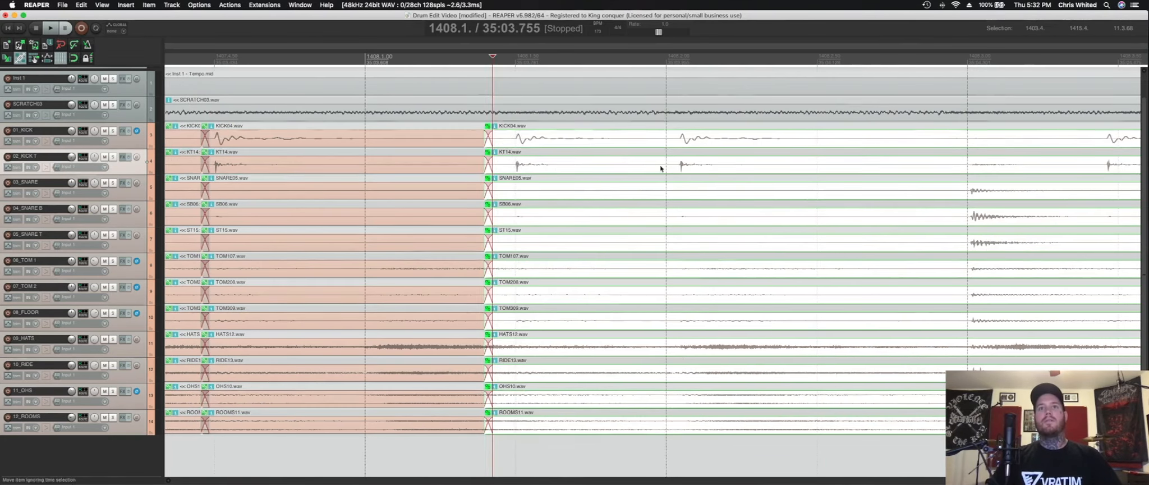
{"action": "left_click", "coordinate": [661, 170]}
{"action": "key", "text": "s"}
Split the grouped drums before beat 3, the half beat after it, and beat 4 of bar 1408, and align the hits to the grid
{"action": "scroll", "coordinate": [656, 185], "scroll_direction": "right", "scroll_amount": 5}
{"action": "left_click", "coordinate": [474, 170]}
{"action": "key", "text": "s"}
{"action": "left_click", "coordinate": [617, 169]}
{"action": "key", "text": "s"}
{"action": "left_click", "coordinate": [784, 170]}
{"action": "key", "text": "s"}
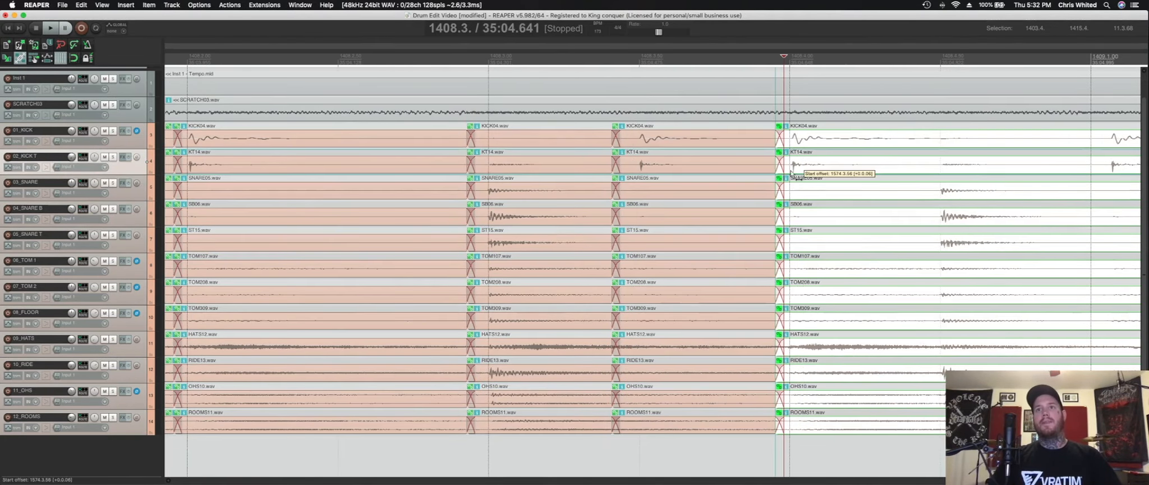
Split the grouped drums just before the kick at the start of bar 1409 and line it up with beat 1
{"action": "scroll", "coordinate": [792, 172], "scroll_direction": "right", "scroll_amount": 7}
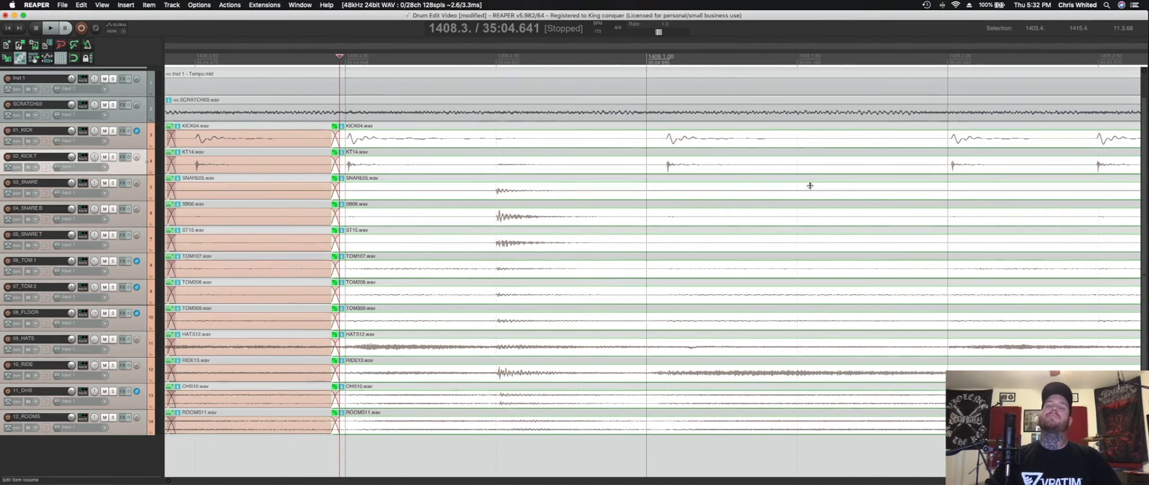
{"action": "scroll", "coordinate": [699, 199], "scroll_direction": "right", "scroll_amount": 3}
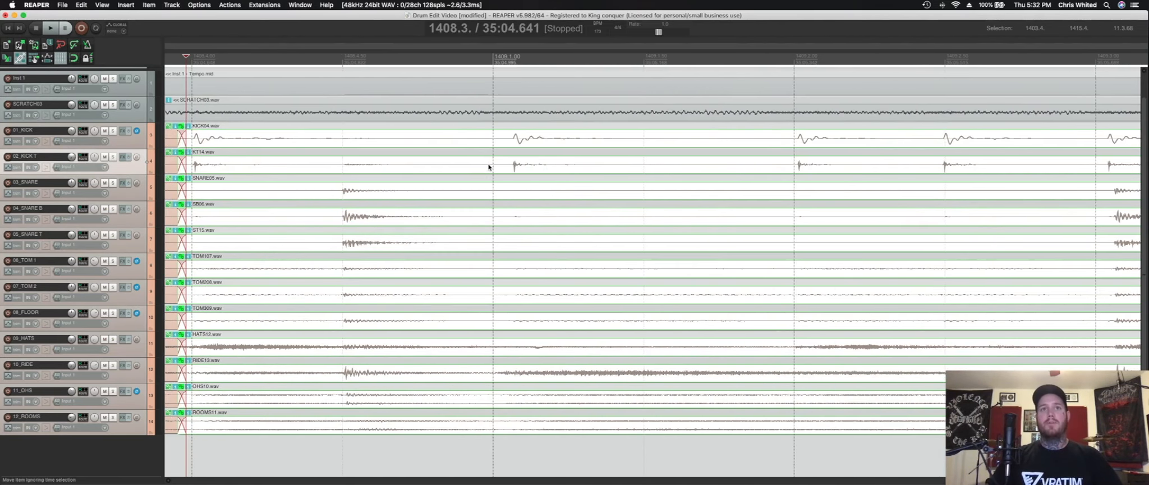
{"action": "left_click", "coordinate": [488, 167]}
{"action": "key", "text": "s"}
{"action": "scroll", "coordinate": [517, 175], "scroll_direction": "right", "scroll_amount": 2}
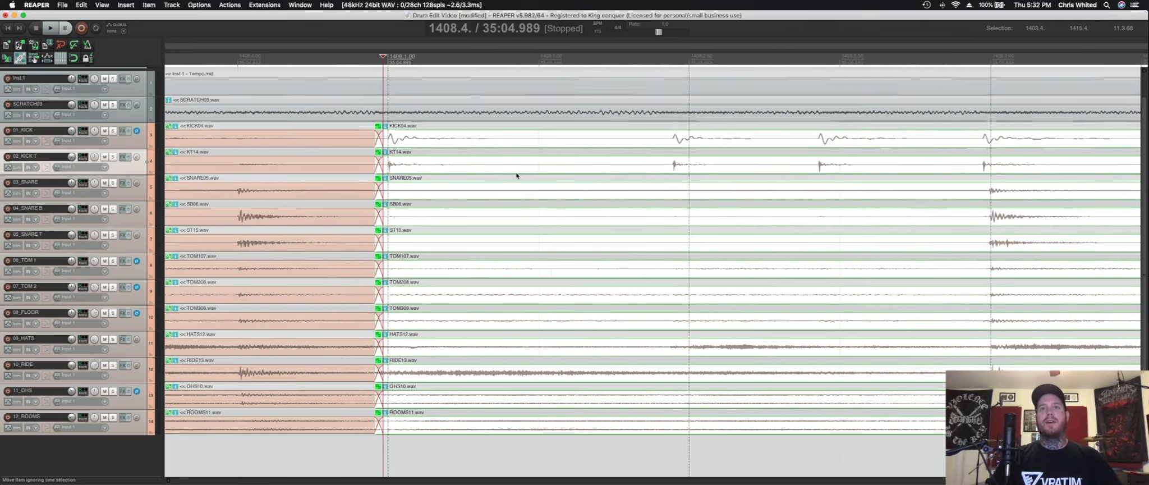
Split before the kicks on beat 2 and the half beat after it in bar 1409 and slip them slightly later onto the grid
{"action": "scroll", "coordinate": [516, 176], "scroll_direction": "right", "scroll_amount": 3}
{"action": "left_click", "coordinate": [529, 169]}
{"action": "key", "text": "s"}
{"action": "left_click_drag", "start_coordinate": [547, 171], "coordinate": [564, 171]}
{"action": "left_click", "coordinate": [695, 167]}
{"action": "key", "text": "s"}
{"action": "left_click_drag", "start_coordinate": [708, 169], "coordinate": [713, 169]}
Split the grouped drums before beat 3 of bar 1409, slip the contents onto the grid, and split again before beat 4
{"action": "left_click", "coordinate": [846, 167]}
{"action": "key", "text": "s"}
{"action": "left_click_drag", "start_coordinate": [864, 171], "coordinate": [821, 168]}
{"action": "scroll", "coordinate": [869, 177], "scroll_direction": "right", "scroll_amount": 6}
{"action": "left_click", "coordinate": [794, 167]}
{"action": "key", "text": "s"}
Adjust the two kick tracks separately in the beat 3 piece of bar 1409 to line up with the snare
{"action": "left_click", "coordinate": [738, 165]}
{"action": "left_click", "coordinate": [719, 167], "text": "alt"}
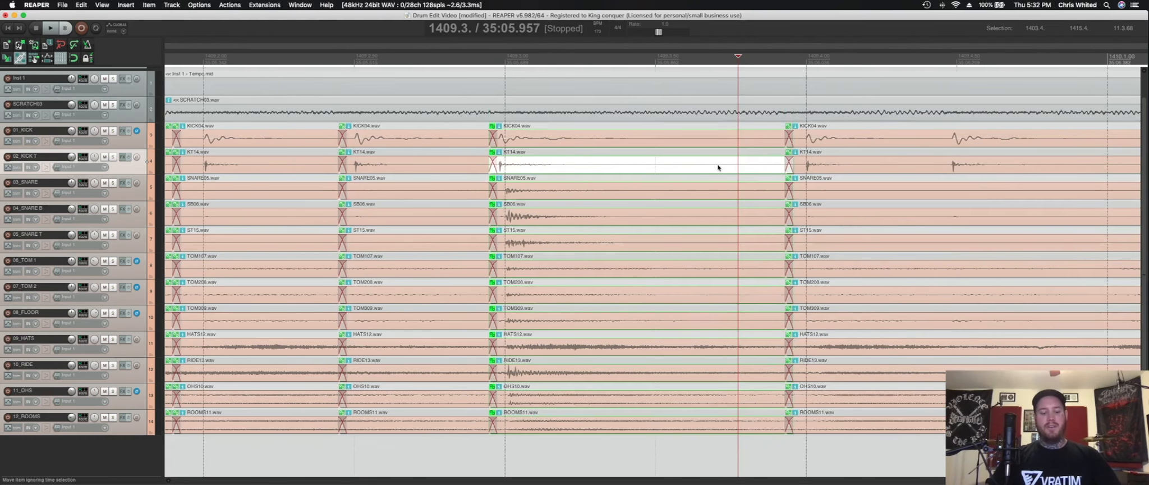
{"action": "left_click", "coordinate": [698, 139], "text": "alt"}
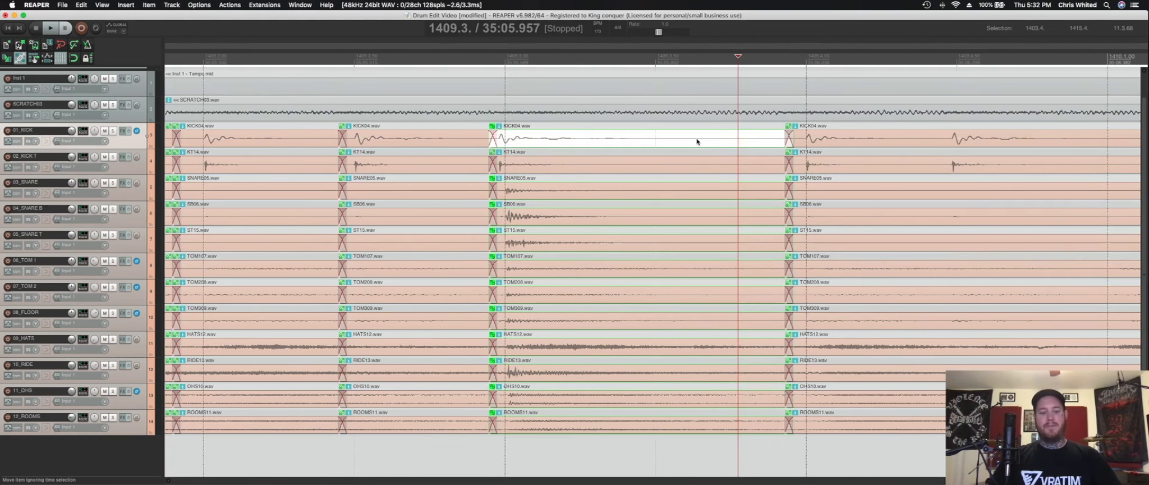
{"action": "left_click", "coordinate": [675, 162]}
{"action": "left_click", "coordinate": [842, 188]}
Split the grouped drums before the last kick of bar 1409 and before the first two kicks of bar 1410
{"action": "scroll", "coordinate": [839, 191], "scroll_direction": "right", "scroll_amount": 5}
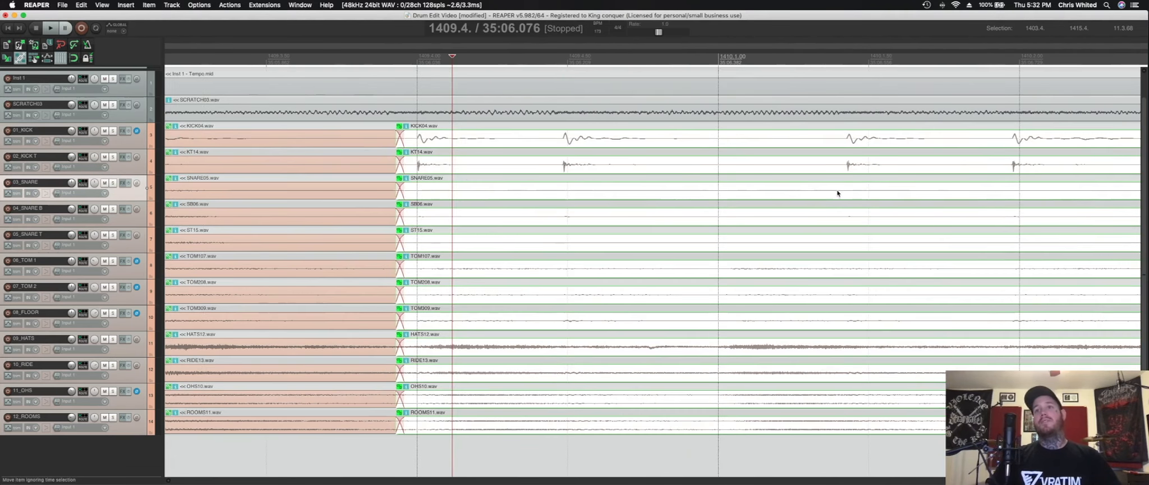
{"action": "left_click", "coordinate": [559, 169]}
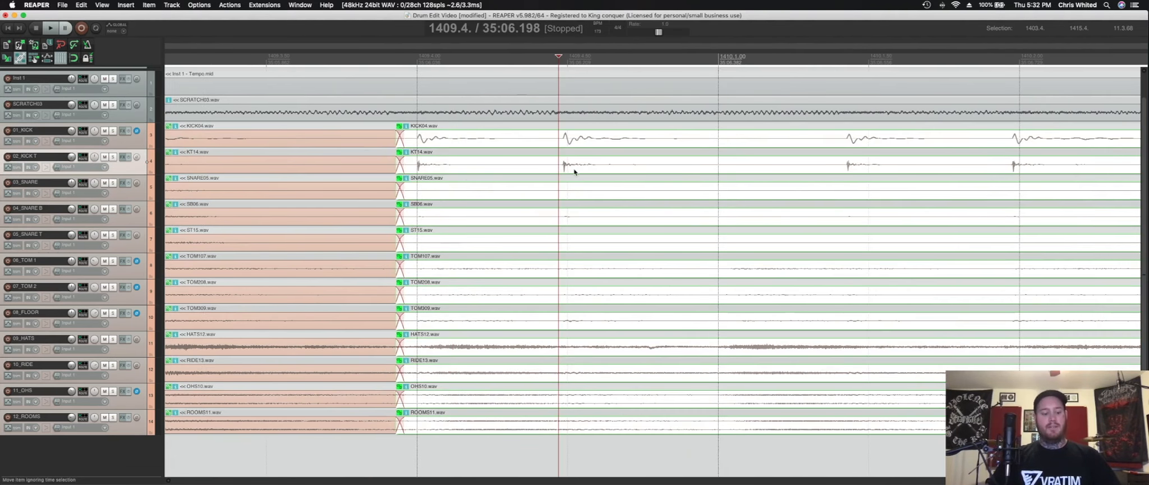
{"action": "key", "text": "s"}
{"action": "scroll", "coordinate": [653, 163], "scroll_direction": "right", "scroll_amount": 2}
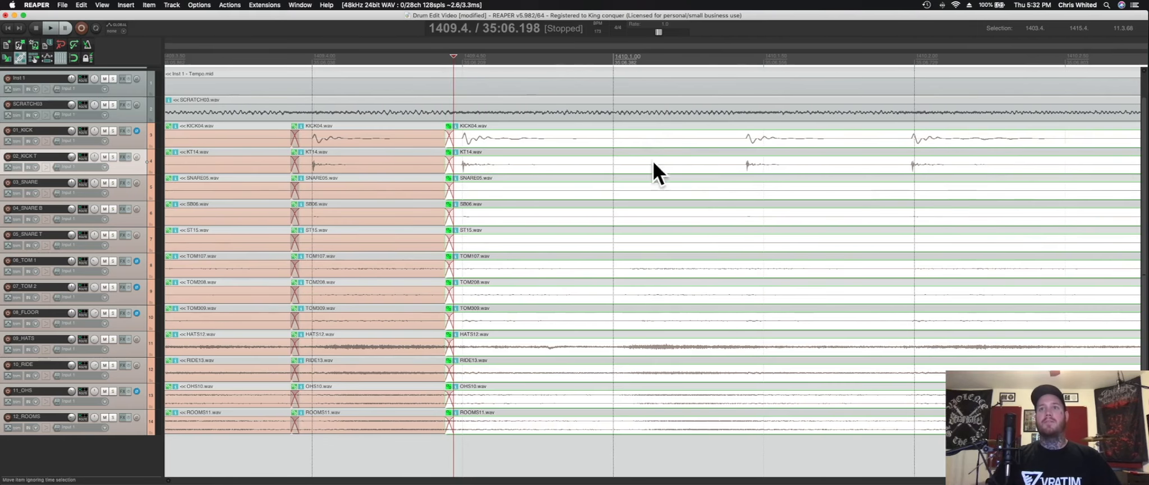
{"action": "left_click", "coordinate": [740, 168]}
{"action": "key", "text": "s"}
{"action": "scroll", "coordinate": [780, 171], "scroll_direction": "right", "scroll_amount": 2}
{"action": "left_click", "coordinate": [795, 171]}
{"action": "key", "text": "s"}
Split before beat 3 and the half beat after it in bar 1410 and slip both pieces onto their grid lines
{"action": "scroll", "coordinate": [800, 172], "scroll_direction": "right", "scroll_amount": 6}
{"action": "left_click", "coordinate": [595, 170]}
{"action": "key", "text": "s"}
{"action": "left_click_drag", "start_coordinate": [610, 172], "coordinate": [628, 172]}
{"action": "left_click", "coordinate": [763, 170]}
{"action": "key", "text": "s"}
{"action": "left_click_drag", "start_coordinate": [776, 171], "coordinate": [772, 171]}
Slip the tracks separately in the beat 3 piece of bar 1410 so the kick and snare hits line up on the beat
{"action": "left_click", "coordinate": [718, 170]}
{"action": "left_click", "coordinate": [705, 141], "text": "alt"}
{"action": "left_click", "coordinate": [679, 170], "text": "shift"}
{"action": "key", "text": "g"}
{"action": "left_click_drag", "start_coordinate": [678, 192], "coordinate": [656, 194]}
{"action": "left_click", "coordinate": [668, 170], "text": "shift"}
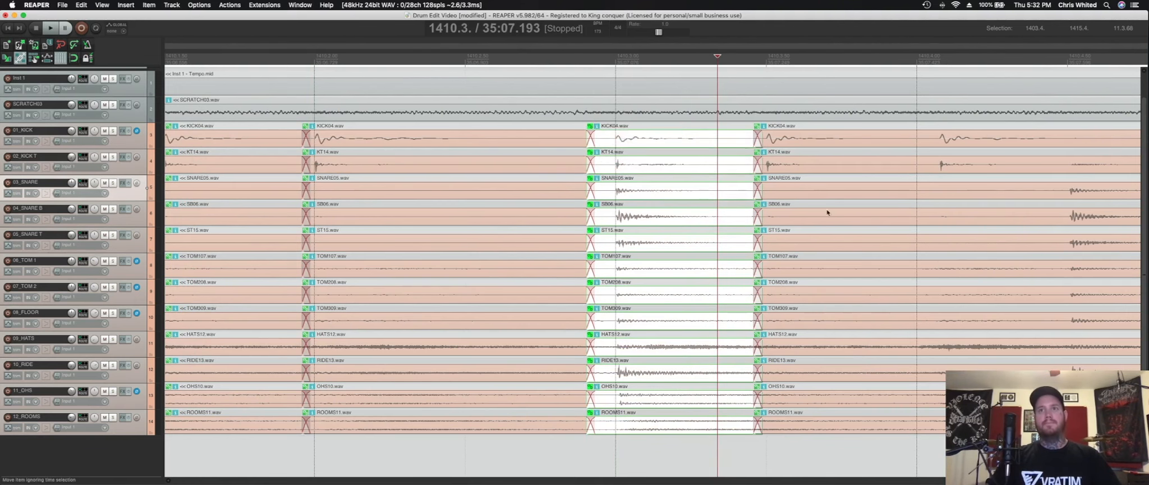
{"action": "left_click", "coordinate": [828, 213]}
Split before beat 4 and before the snare on the following half beat of bar 1410, slipping each hit onto the grid
{"action": "left_click", "coordinate": [913, 171]}
{"action": "key", "text": "s"}
{"action": "left_click_drag", "start_coordinate": [942, 175], "coordinate": [919, 175]}
{"action": "scroll", "coordinate": [908, 179], "scroll_direction": "right", "scroll_amount": 6}
{"action": "left_click", "coordinate": [489, 219]}
{"action": "key", "text": "s"}
{"action": "left_click_drag", "start_coordinate": [521, 192], "coordinate": [542, 192]}
Split the grouped drums at the start of bar 1411, slip the contents slightly earlier, and split again before beat 2
{"action": "left_click", "coordinate": [663, 172]}
{"action": "key", "text": "s"}
{"action": "left_click_drag", "start_coordinate": [679, 173], "coordinate": [672, 173]}
{"action": "scroll", "coordinate": [679, 173], "scroll_direction": "right", "scroll_amount": 4}
{"action": "left_click", "coordinate": [749, 167]}
{"action": "key", "text": "s"}
Split before the half beat after beat 2, beat 3 and beat 4 of bar 1411 and slip the hits onto the grid
{"action": "scroll", "coordinate": [746, 173], "scroll_direction": "right", "scroll_amount": 6}
{"action": "left_click", "coordinate": [527, 172]}
{"action": "key", "text": "s"}
{"action": "left_click_drag", "start_coordinate": [539, 170], "coordinate": [542, 170]}
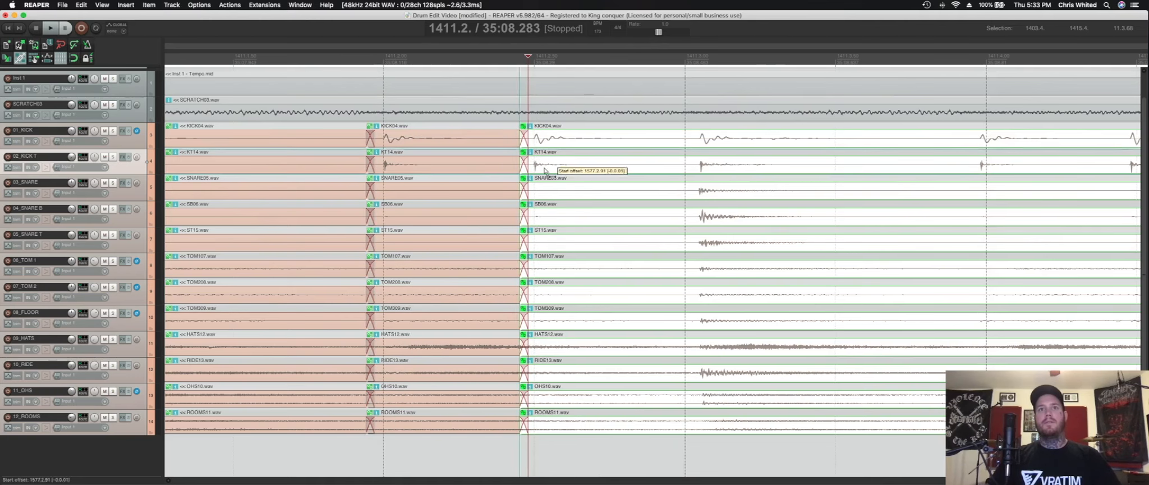
{"action": "left_click", "coordinate": [678, 171]}
{"action": "key", "text": "s"}
{"action": "mouse_move", "coordinate": [705, 175]}
{"action": "left_mouse_down"}
{"action": "mouse_move", "coordinate": [689, 175]}
{"action": "mouse_move", "coordinate": [710, 175]}
{"action": "left_mouse_up"}
{"action": "scroll", "coordinate": [691, 173], "scroll_direction": "right", "scroll_amount": 6}
{"action": "left_click", "coordinate": [670, 168]}
{"action": "key", "text": "s"}
{"action": "scroll", "coordinate": [711, 175], "scroll_direction": "right", "scroll_amount": 1}
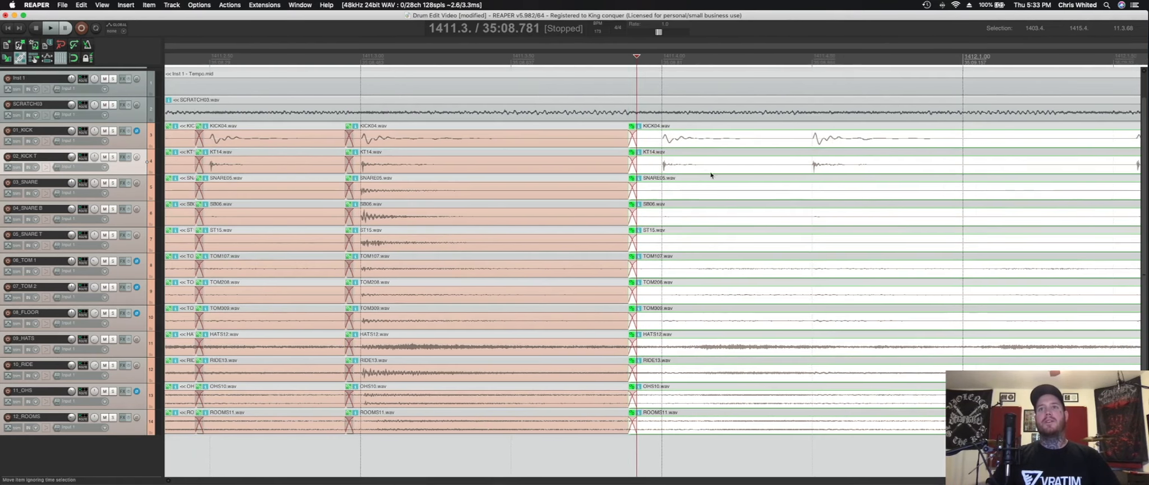
Split the grouped drums before beat 1 and the half beat after it in bar 1412 and slip the kick onto its grid line
{"action": "scroll", "coordinate": [711, 175], "scroll_direction": "right", "scroll_amount": 7}
{"action": "left_click", "coordinate": [609, 346]}
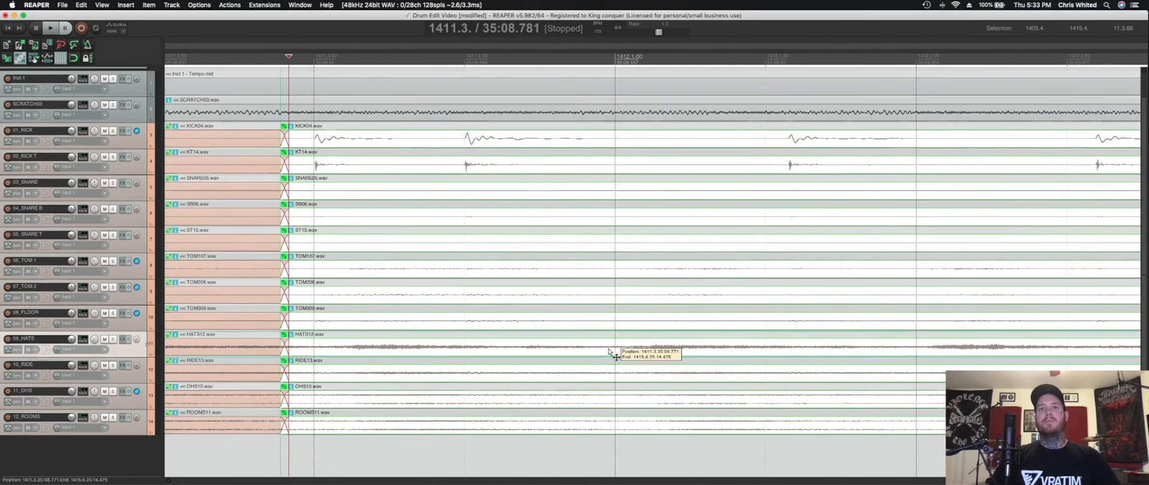
{"action": "key", "text": "s"}
{"action": "left_click", "coordinate": [764, 165]}
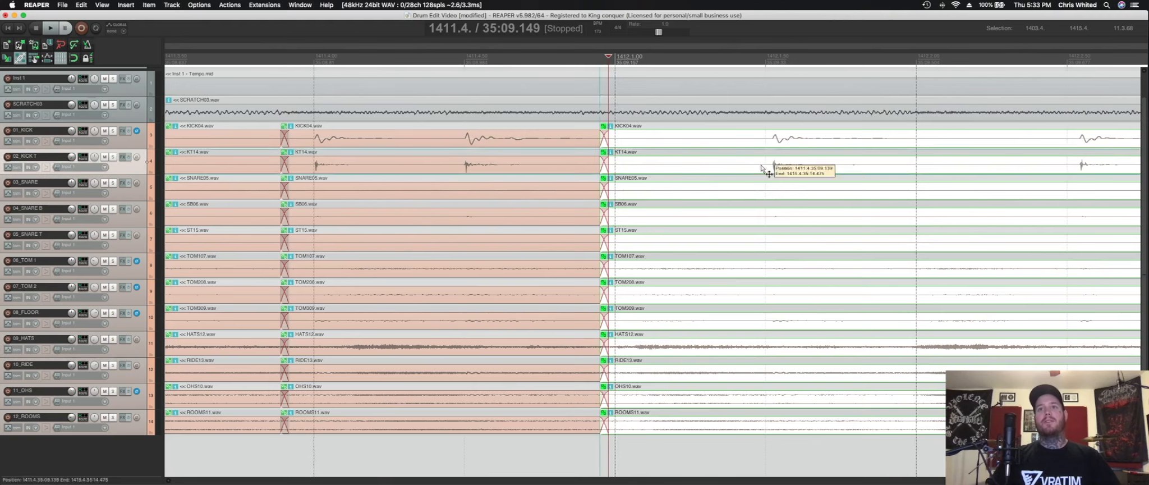
{"action": "key", "text": "s"}
{"action": "left_click_drag", "start_coordinate": [768, 167], "coordinate": [772, 171]}
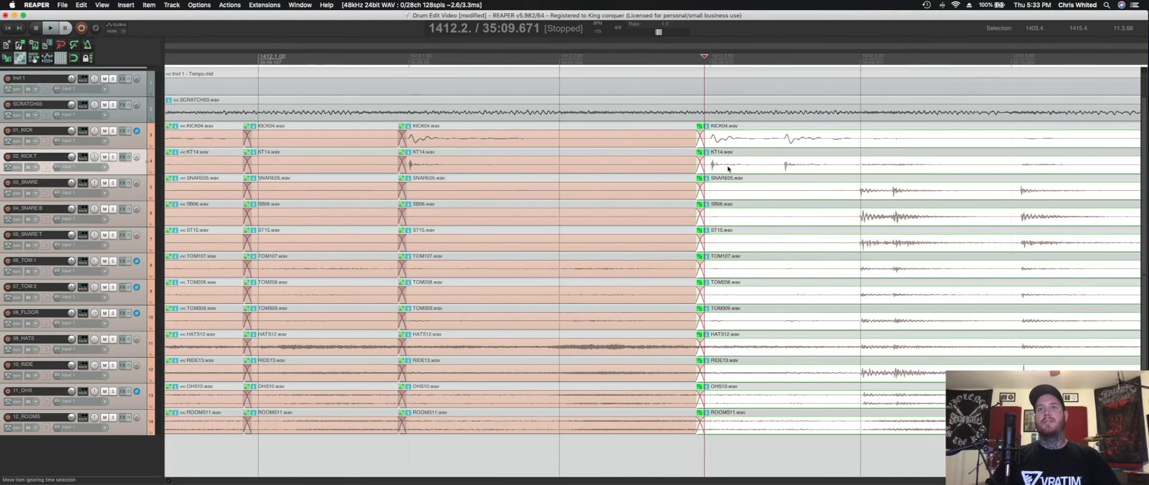
Split before the snare hits on the half beat after beat 3 and on beat 4 of bar 1412, slipping each slightly earlier onto the grid
{"action": "scroll", "coordinate": [729, 170], "scroll_direction": "right", "scroll_amount": 1}
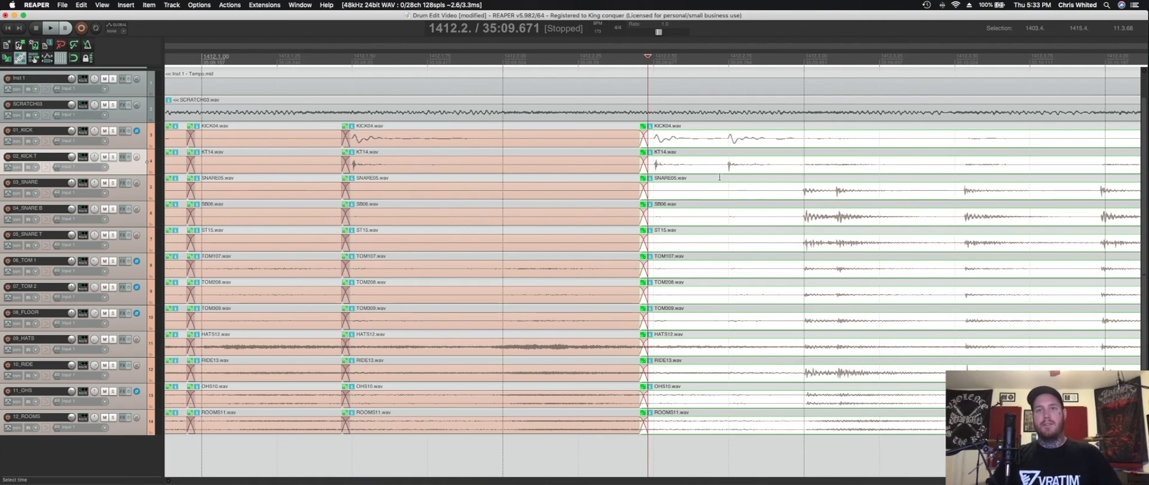
{"action": "scroll", "coordinate": [797, 198], "scroll_direction": "right", "scroll_amount": 5}
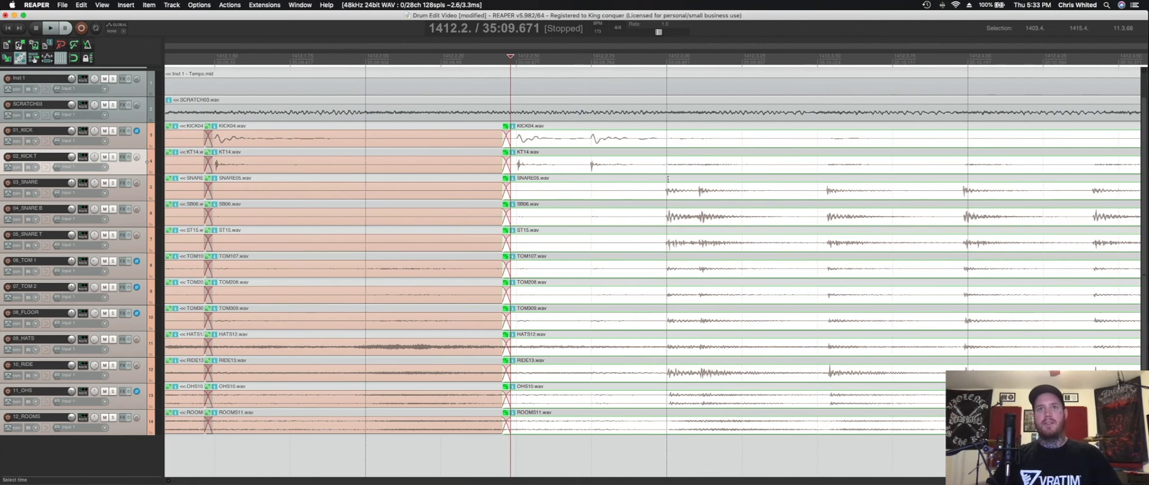
{"action": "left_click", "coordinate": [581, 141]}
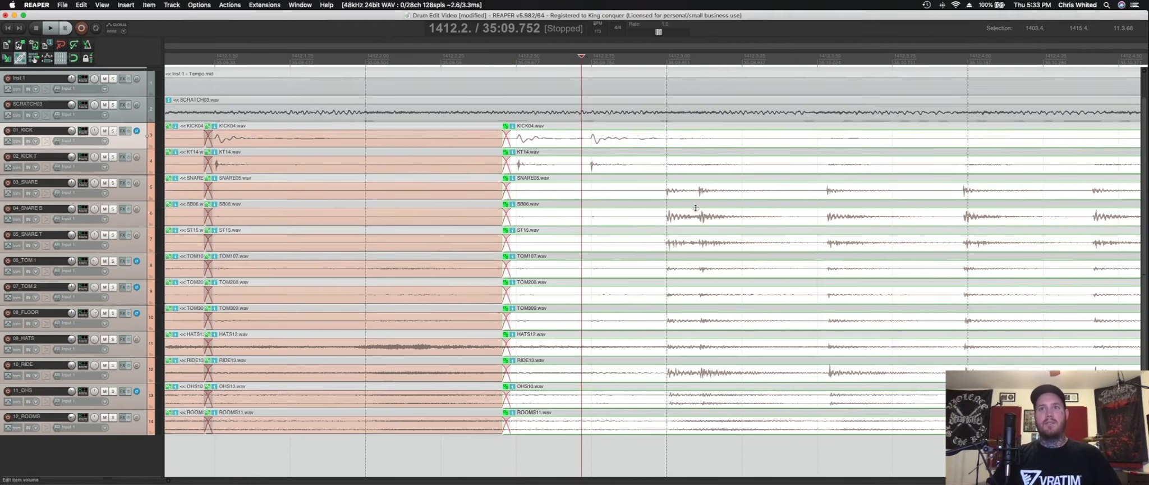
{"action": "left_click", "coordinate": [811, 219]}
{"action": "scroll", "coordinate": [809, 223], "scroll_direction": "right", "scroll_amount": 5}
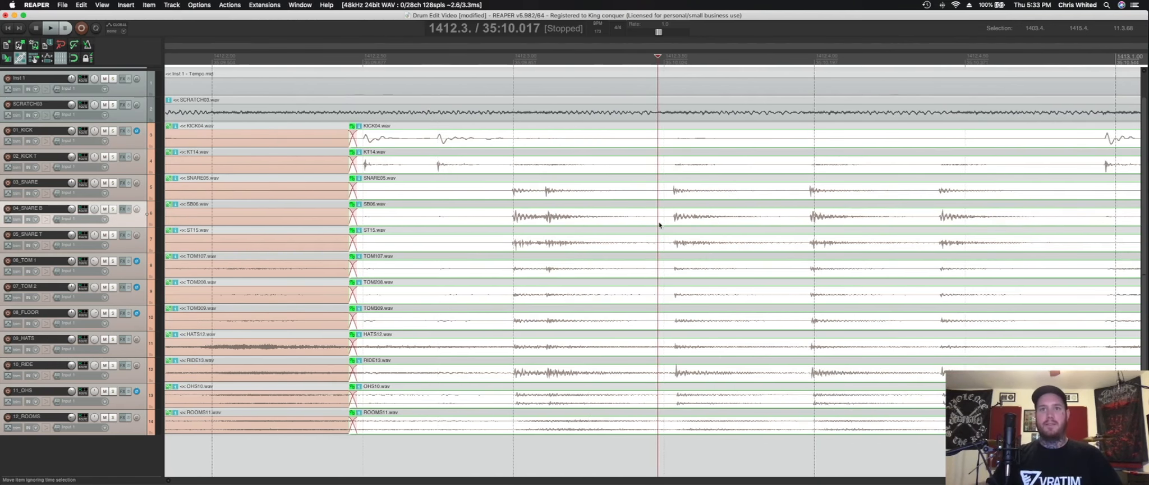
{"action": "left_click", "coordinate": [660, 224]}
{"action": "key", "text": "s"}
{"action": "left_click_drag", "start_coordinate": [688, 218], "coordinate": [681, 218]}
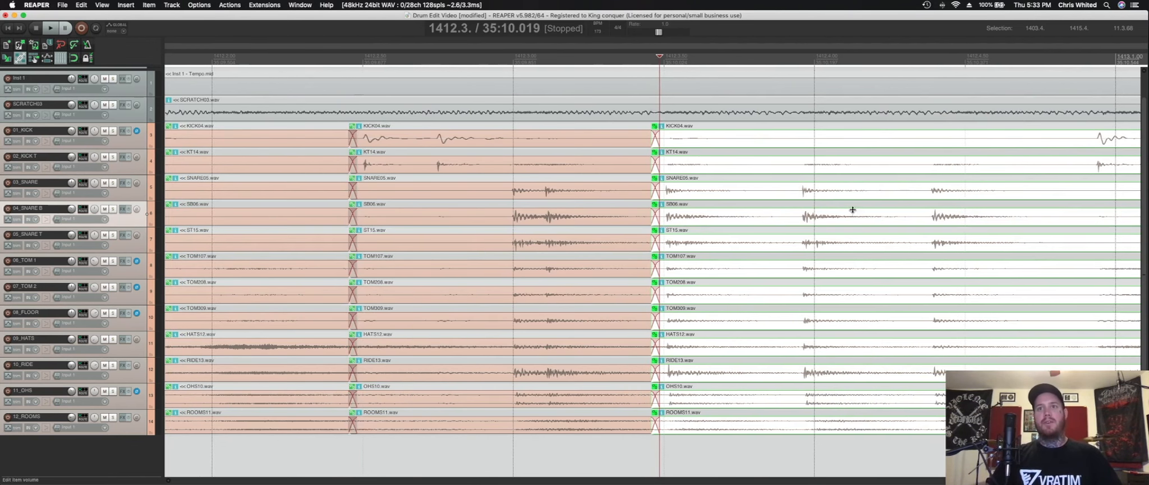
{"action": "left_click", "coordinate": [798, 218]}
{"action": "key", "text": "s"}
{"action": "mouse_move", "coordinate": [822, 220]}
{"action": "left_mouse_down"}
{"action": "mouse_move", "coordinate": [836, 221]}
{"action": "mouse_move", "coordinate": [815, 222]}
{"action": "left_mouse_up"}
Split before the last snare of bar 1412 and before the first kick of bar 1413, slipping that kick slightly earlier onto the grid
{"action": "scroll", "coordinate": [835, 223], "scroll_direction": "right", "scroll_amount": 5}
{"action": "left_click", "coordinate": [770, 221]}
{"action": "key", "text": "s"}
{"action": "scroll", "coordinate": [815, 222], "scroll_direction": "right", "scroll_amount": 10}
{"action": "left_click", "coordinate": [533, 165]}
{"action": "key", "text": "s"}
{"action": "left_click_drag", "start_coordinate": [561, 165], "coordinate": [551, 165]}
Split the grouped drums before the following hits of bar 1413 up to beat 4 and slip the pieces onto the grid
{"action": "scroll", "coordinate": [549, 166], "scroll_direction": "right", "scroll_amount": 3}
{"action": "left_click", "coordinate": [899, 171]}
{"action": "key", "text": "s"}
{"action": "left_click_drag", "start_coordinate": [926, 171], "coordinate": [933, 172]}
{"action": "scroll", "coordinate": [934, 171], "scroll_direction": "right", "scroll_amount": 12}
{"action": "left_click_drag", "start_coordinate": [576, 195], "coordinate": [561, 195]}
{"action": "left_click", "coordinate": [824, 165]}
{"action": "key", "text": "s"}
{"action": "left_click_drag", "start_coordinate": [830, 164], "coordinate": [847, 164]}
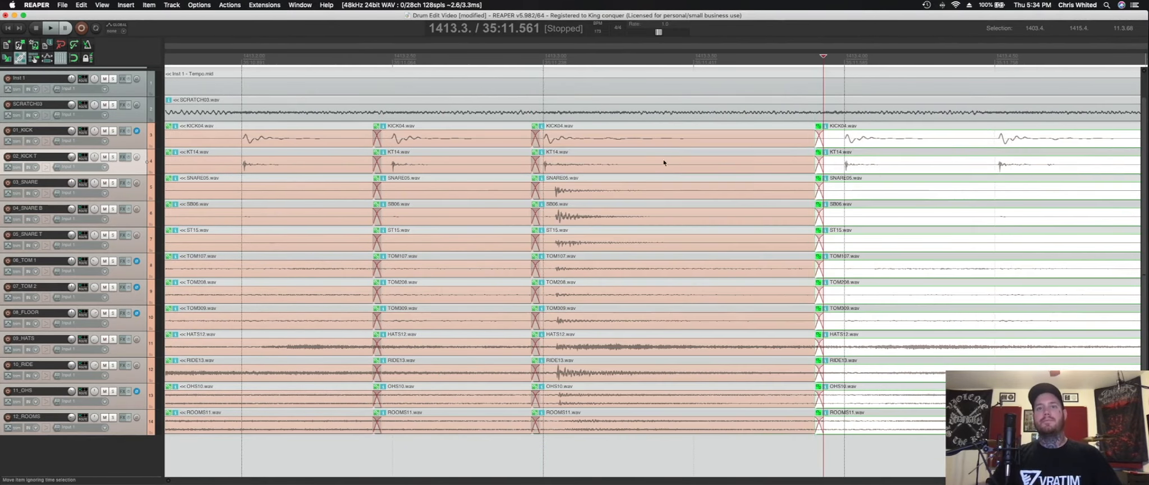
Slip the snare and other non-kick tracks earlier in the beat 3 piece of bar 1413 to line up with the kick
{"action": "left_click", "coordinate": [663, 142]}
{"action": "left_click", "coordinate": [659, 191]}
{"action": "left_click_drag", "start_coordinate": [676, 196], "coordinate": [665, 197]}
{"action": "left_click", "coordinate": [876, 172]}
{"action": "scroll", "coordinate": [867, 171], "scroll_direction": "right", "scroll_amount": 8}
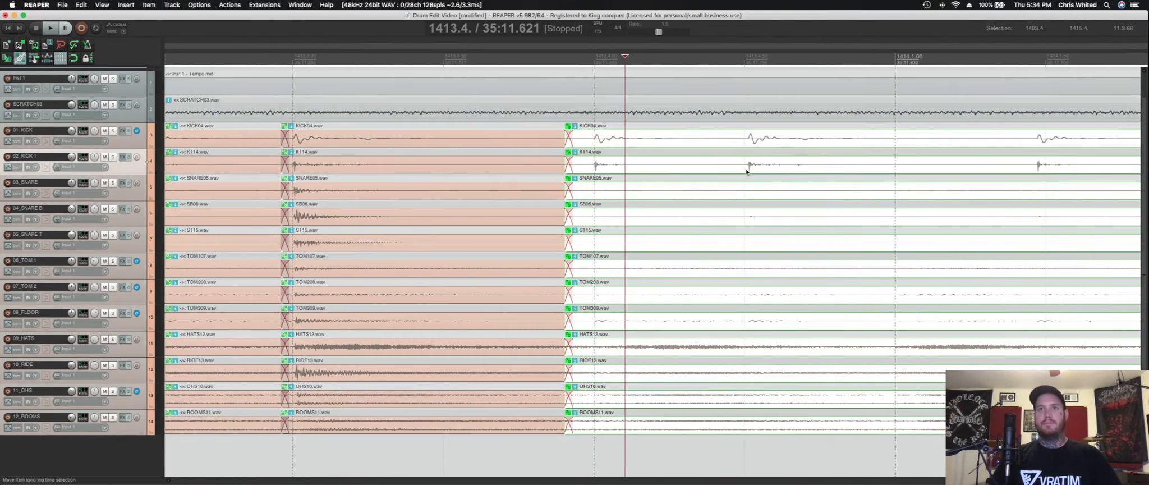
Split the grouped drums before the kick on the half beat after beat 4 of bar 1413 and before the next hit, slipping the latter later
{"action": "left_click", "coordinate": [739, 170]}
{"action": "key", "text": "s"}
{"action": "scroll", "coordinate": [757, 171], "scroll_direction": "right", "scroll_amount": 6}
{"action": "left_click", "coordinate": [835, 168]}
{"action": "key", "text": "s"}
{"action": "mouse_move", "coordinate": [854, 168]}
{"action": "left_mouse_down"}
{"action": "mouse_move", "coordinate": [875, 168]}
{"action": "mouse_move", "coordinate": [864, 168]}
{"action": "left_mouse_up"}
Split the grouped drums before the next two hits going into bar 1414 and slip both pieces onto the grid
{"action": "scroll", "coordinate": [864, 168], "scroll_direction": "right", "scroll_amount": 8}
{"action": "left_click", "coordinate": [559, 170]}
{"action": "key", "text": "s"}
{"action": "left_click_drag", "start_coordinate": [581, 169], "coordinate": [570, 169]}
{"action": "left_click", "coordinate": [859, 169]}
{"action": "key", "text": "s"}
{"action": "left_click_drag", "start_coordinate": [876, 169], "coordinate": [905, 193]}
{"action": "left_click", "coordinate": [943, 190]}
{"action": "left_click", "coordinate": [923, 142]}
{"action": "left_click", "coordinate": [908, 192]}
Split before two further hits of bar 1414, slipping the first slightly later and the second slightly earlier
{"action": "scroll", "coordinate": [948, 193], "scroll_direction": "right", "scroll_amount": 8}
{"action": "left_click", "coordinate": [635, 167]}
{"action": "key", "text": "s"}
{"action": "left_click_drag", "start_coordinate": [646, 167], "coordinate": [653, 167]}
{"action": "left_click", "coordinate": [945, 166]}
{"action": "key", "text": "s"}
{"action": "left_click_drag", "start_coordinate": [974, 167], "coordinate": [965, 167]}
Split the drums before the remaining hit near the end of bar 1414 and slip the kick tracks slightly earlier on their own
{"action": "left_click", "coordinate": [793, 193]}
{"action": "key", "text": "s"}
{"action": "left_click_drag", "start_coordinate": [804, 197], "coordinate": [805, 195]}
{"action": "left_click", "coordinate": [836, 167]}
{"action": "left_click", "coordinate": [843, 137]}
{"action": "left_click", "coordinate": [839, 170], "text": "shift"}
{"action": "left_click_drag", "start_coordinate": [868, 171], "coordinate": [866, 170]}
Split before the kicks on beat 2 and the following half beat of bar 1415, slipping each slightly later onto the grid
{"action": "scroll", "coordinate": [858, 204], "scroll_direction": "right", "scroll_amount": 8}
{"action": "left_click", "coordinate": [475, 167]}
{"action": "key", "text": "s"}
{"action": "left_click_drag", "start_coordinate": [513, 168], "coordinate": [531, 168]}
{"action": "left_click", "coordinate": [630, 168]}
{"action": "key", "text": "s"}
{"action": "left_click_drag", "start_coordinate": [655, 169], "coordinate": [667, 170]}
Split before the beat 3 hit of bar 1415, slip it onto the grid and shift its snare and other non-kick tracks slightly earlier
{"action": "left_click", "coordinate": [790, 171]}
{"action": "left_click_drag", "start_coordinate": [843, 169], "coordinate": [848, 170]}
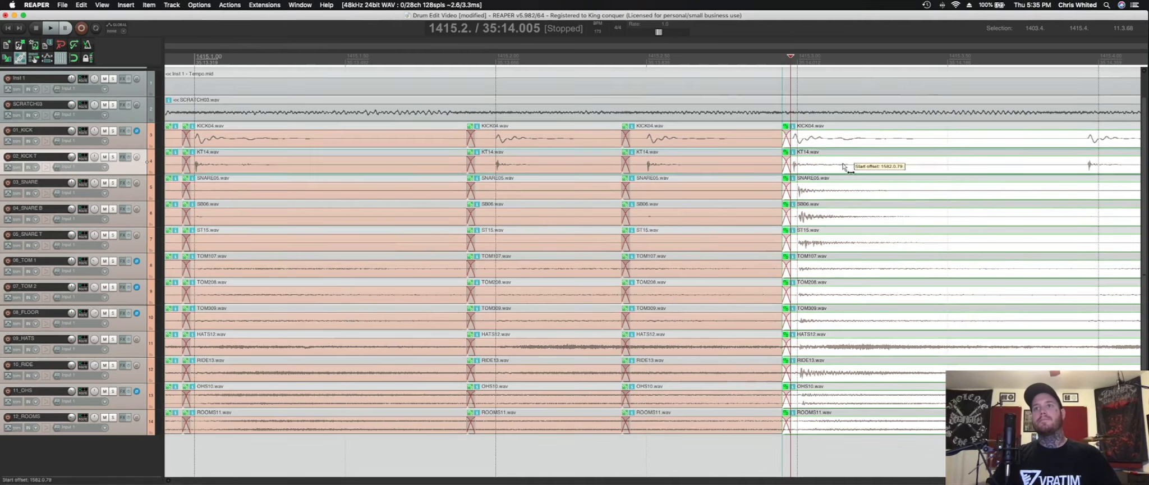
{"action": "left_click", "coordinate": [838, 194]}
{"action": "left_click", "coordinate": [839, 167]}
{"action": "left_click", "coordinate": [864, 138]}
{"action": "left_click_drag", "start_coordinate": [879, 196], "coordinate": [873, 196]}
Play back the edited drums from bar 1404 to check the timing of the edits
{"action": "scroll", "coordinate": [475, 258], "scroll_direction": "down", "scroll_amount": 8}
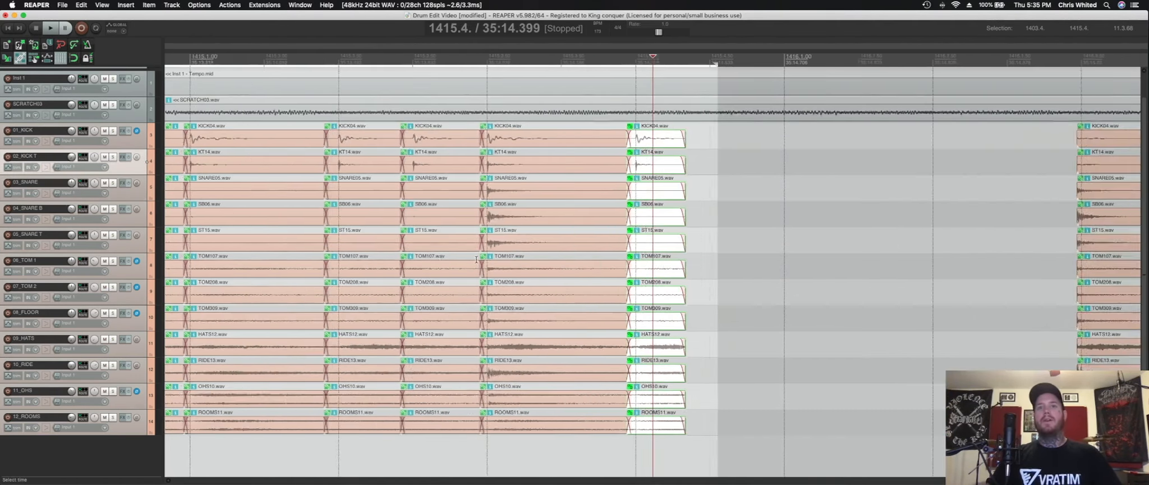
{"action": "scroll", "coordinate": [475, 258], "scroll_direction": "down", "scroll_amount": 8}
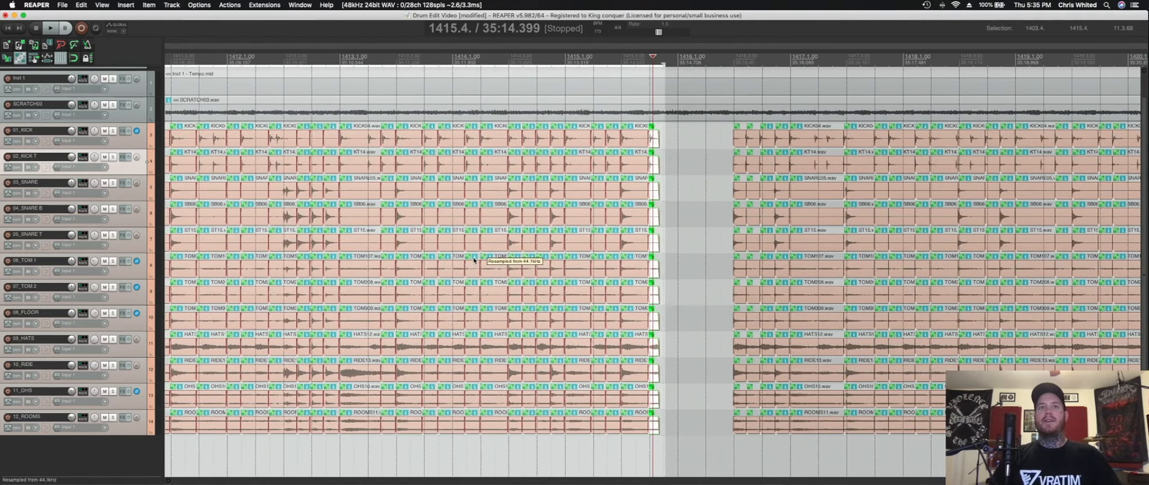
{"action": "scroll", "coordinate": [466, 256], "scroll_direction": "left", "scroll_amount": 12}
{"action": "left_click", "coordinate": [432, 223]}
{"action": "key", "text": "space"}
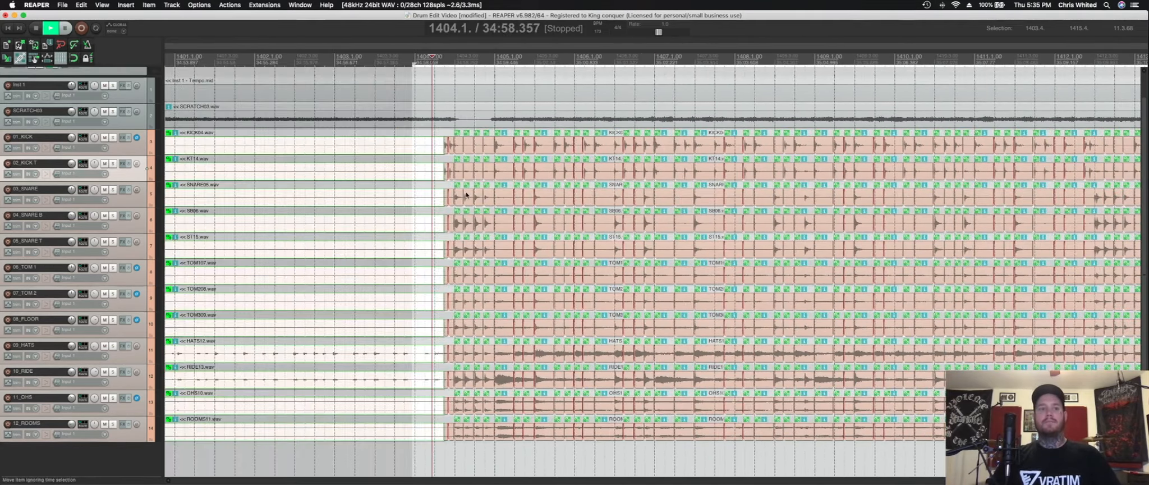
{"action": "scroll", "coordinate": [526, 215], "scroll_direction": "up", "scroll_amount": 12}
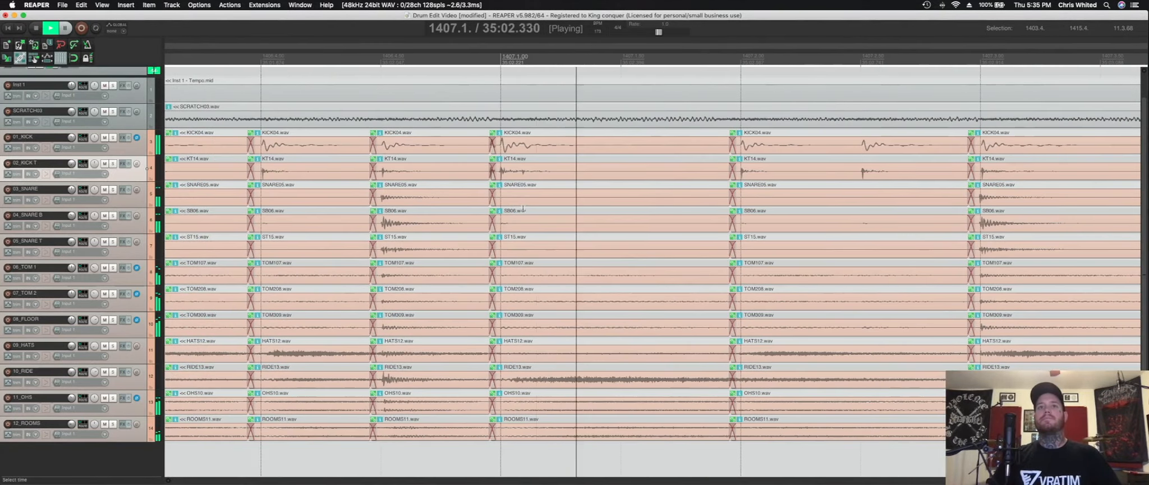
{"action": "key", "text": "space"}
Mark the start of bar 1407, move the drums' crossfaded edit point there slightly earlier, and play back from bar 1406
{"action": "scroll", "coordinate": [516, 206], "scroll_direction": "left", "scroll_amount": 5}
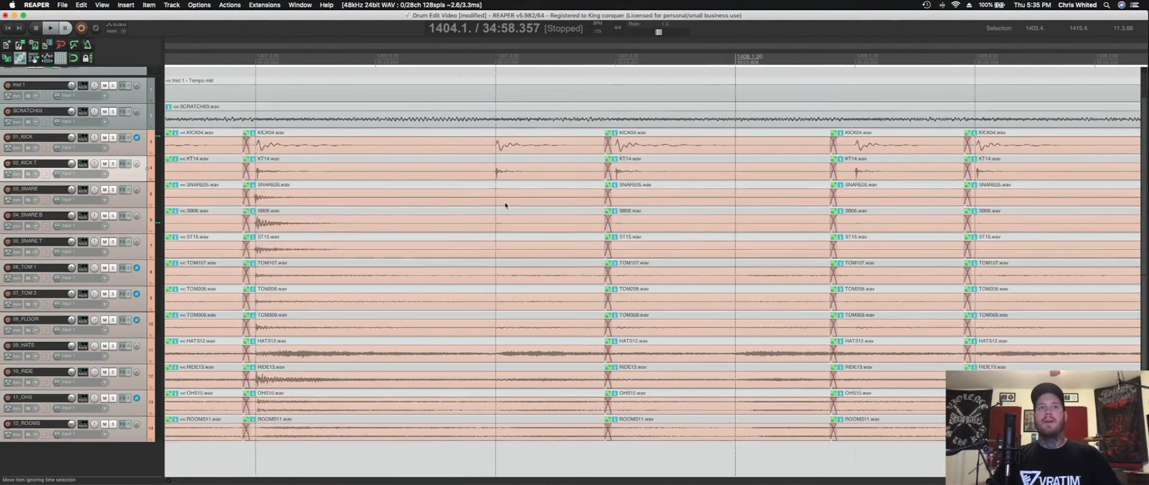
{"action": "scroll", "coordinate": [459, 187], "scroll_direction": "left", "scroll_amount": 8}
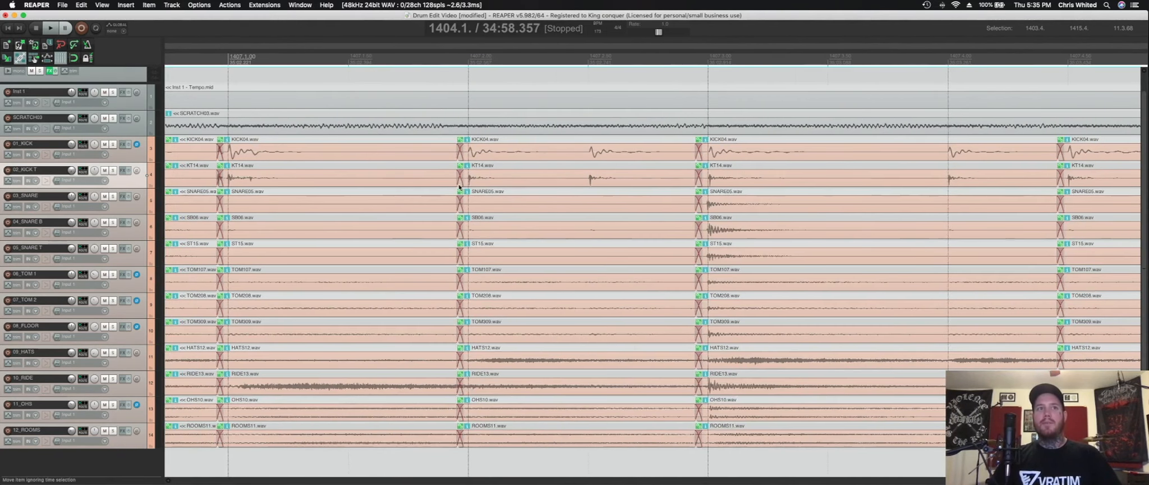
{"action": "scroll", "coordinate": [460, 185], "scroll_direction": "left", "scroll_amount": 1}
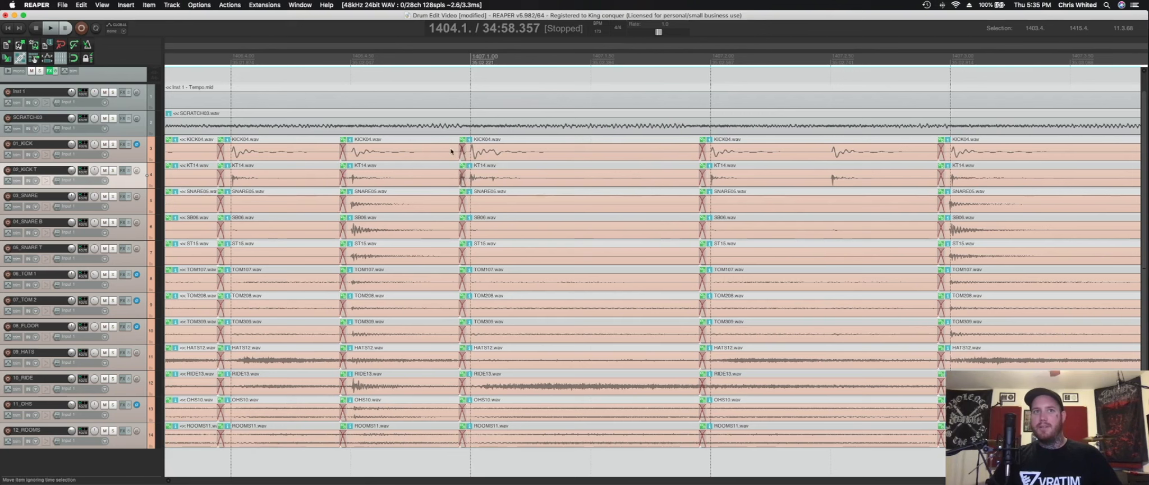
{"action": "left_click_drag", "start_coordinate": [446, 64], "coordinate": [505, 65]}
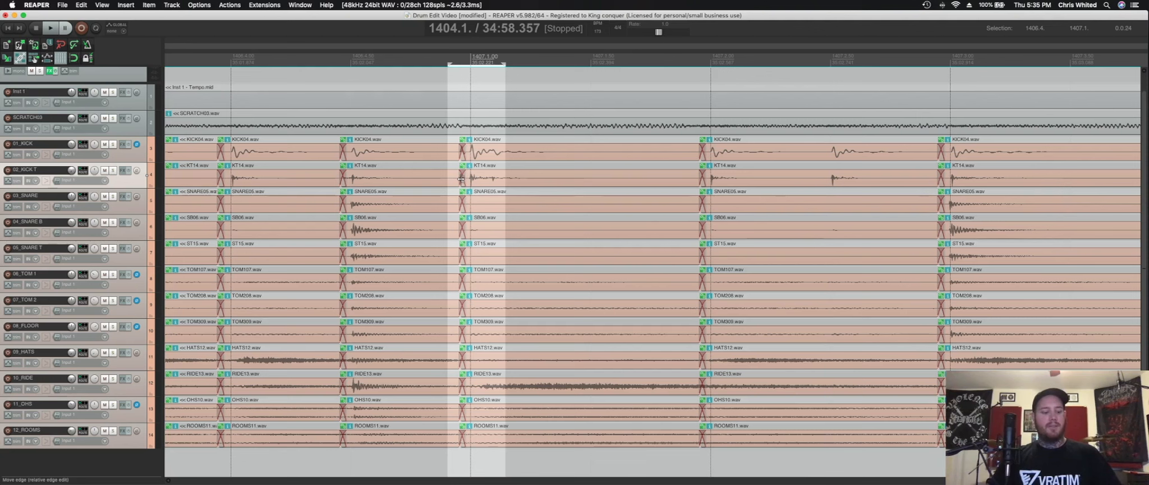
{"action": "left_click_drag", "start_coordinate": [461, 179], "coordinate": [453, 180]}
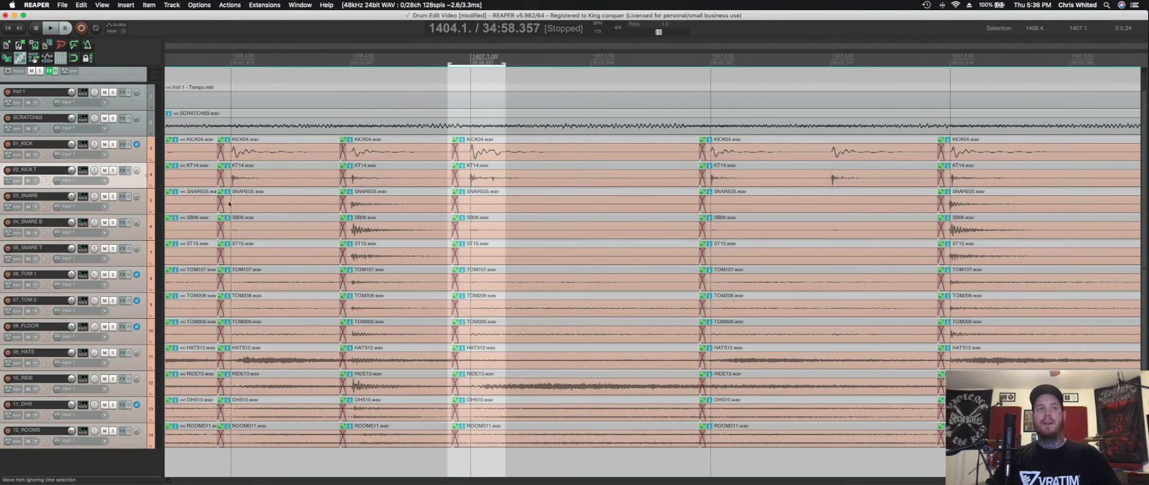
{"action": "left_click", "coordinate": [202, 207]}
{"action": "key", "text": "space"}
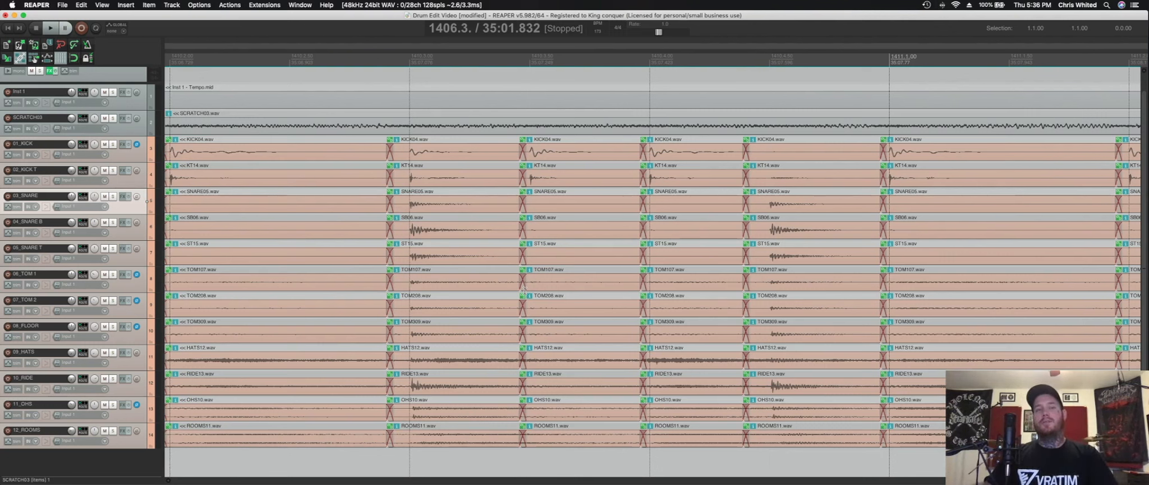
Reset the mixer faders of the overheads, ride, hats, snare bottom, snare trigger and both kick tracks to their default level
{"action": "key", "text": "super+m"}
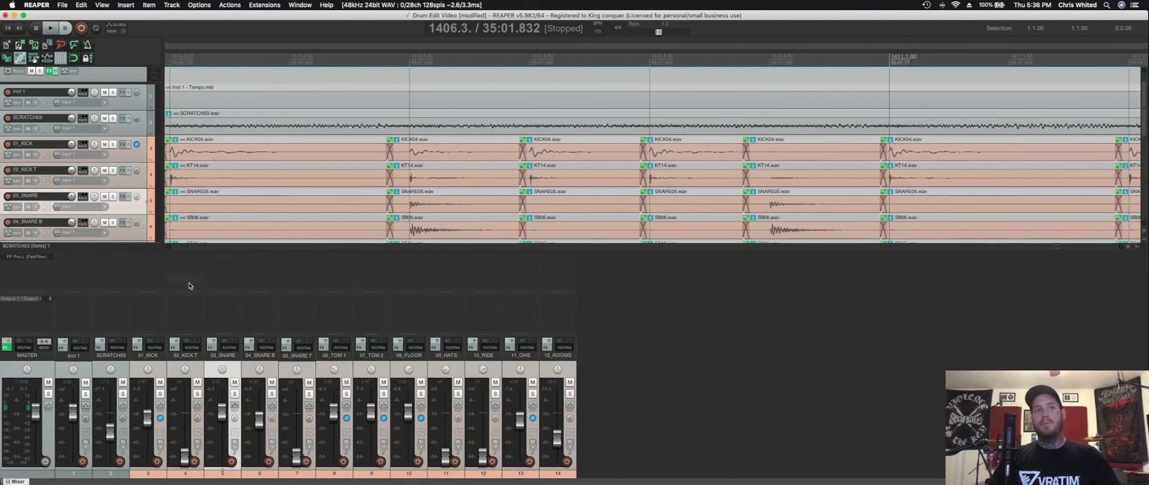
{"action": "double_click", "coordinate": [519, 424]}
{"action": "double_click", "coordinate": [482, 459]}
{"action": "double_click", "coordinate": [446, 458]}
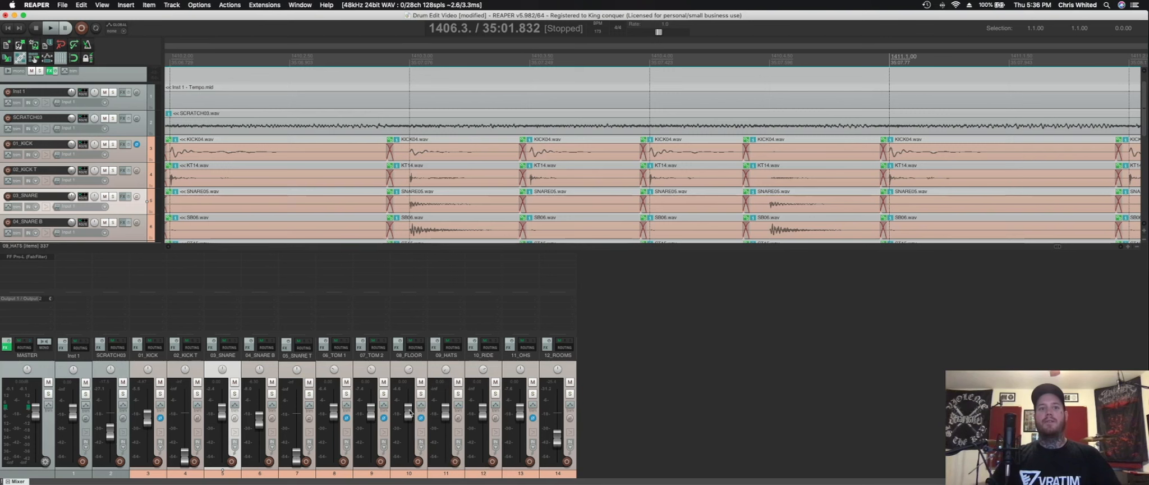
{"action": "double_click", "coordinate": [258, 425]}
{"action": "double_click", "coordinate": [296, 460]}
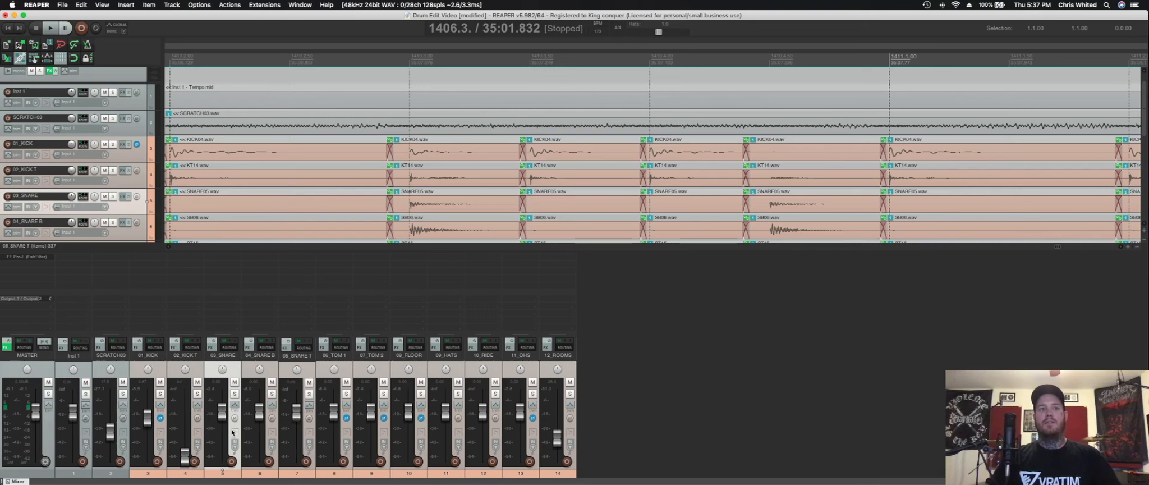
{"action": "double_click", "coordinate": [184, 456]}
{"action": "double_click", "coordinate": [147, 417]}
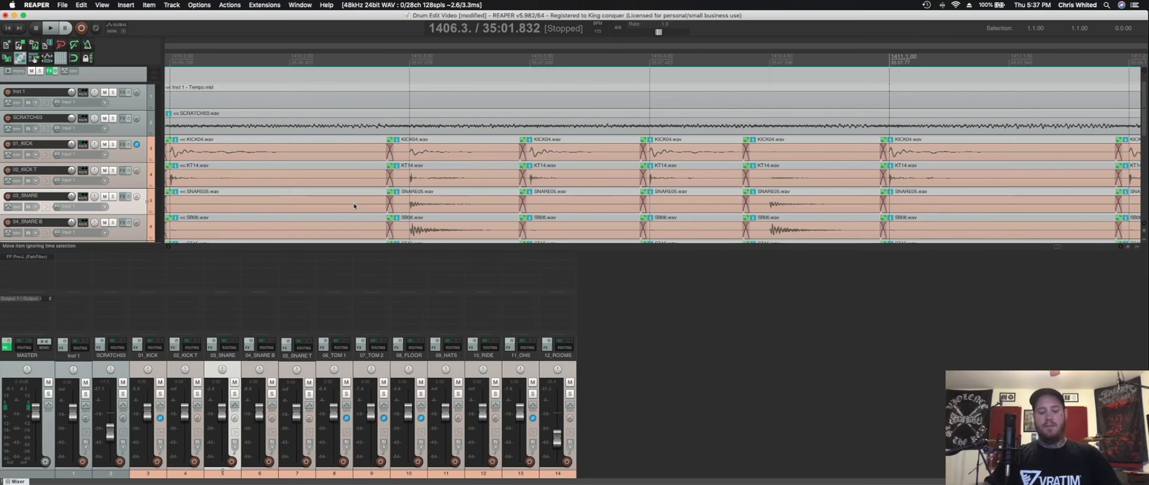
{"action": "key", "text": "super+m"}
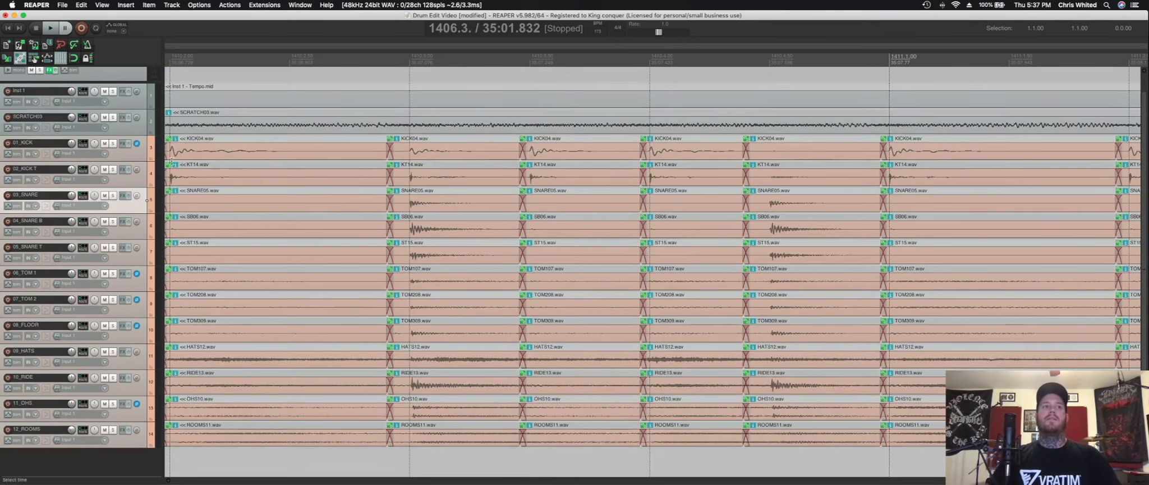
Select all drum tracks from 01_KICK to 12_ROOMS and set the time selection from bar 1396 beat 4 to the start of bar 1416
{"action": "left_click", "coordinate": [129, 155]}
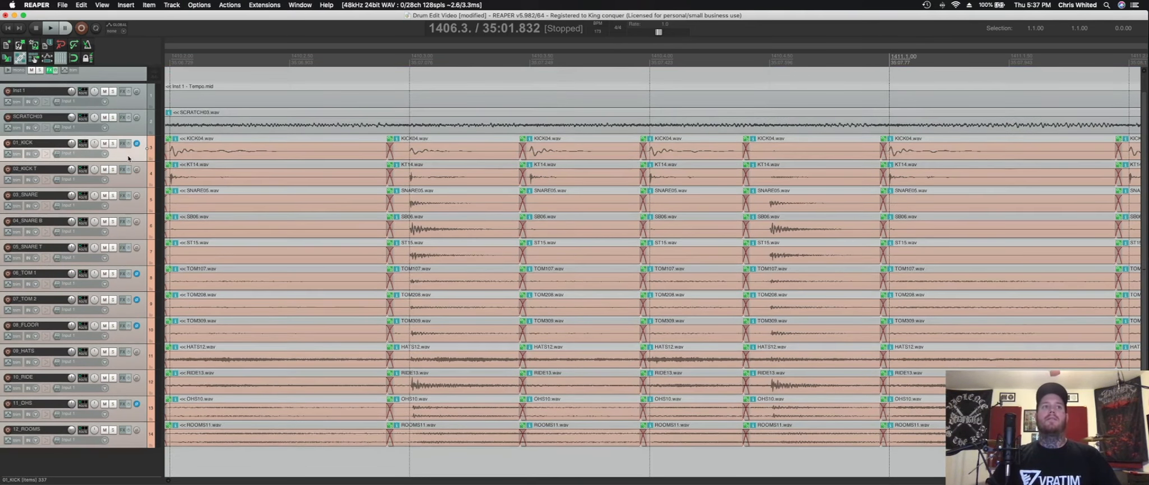
{"action": "left_click", "coordinate": [129, 444], "text": "shift"}
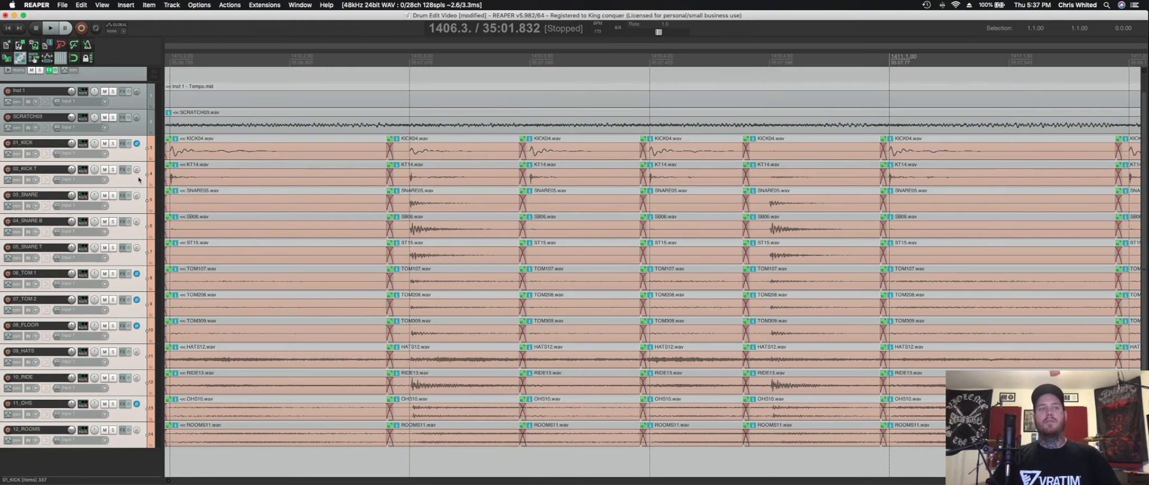
{"action": "scroll", "coordinate": [335, 202], "scroll_direction": "down", "scroll_amount": 10}
{"action": "left_click_drag", "start_coordinate": [454, 60], "coordinate": [755, 92]}
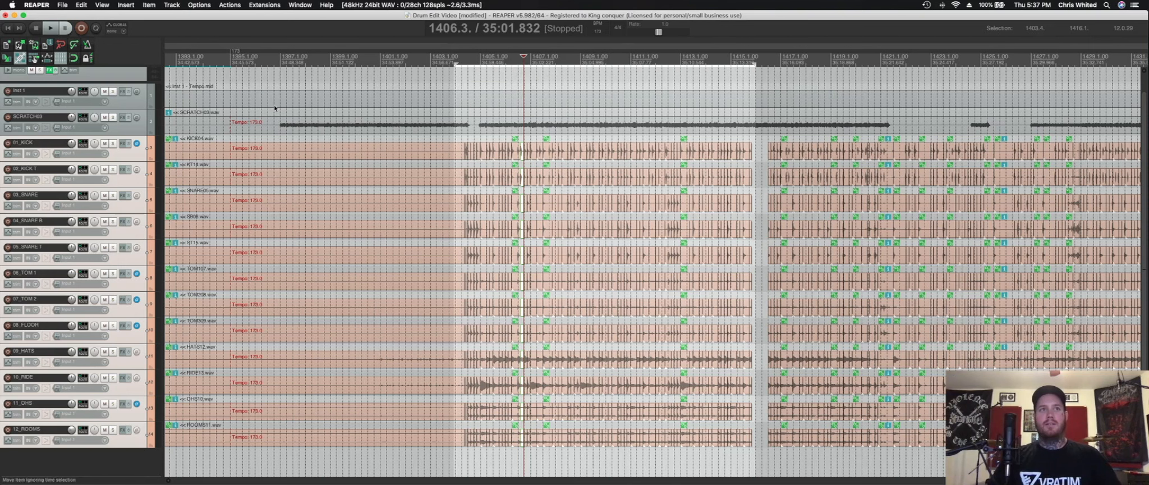
{"action": "left_click_drag", "start_coordinate": [276, 62], "coordinate": [757, 82]}
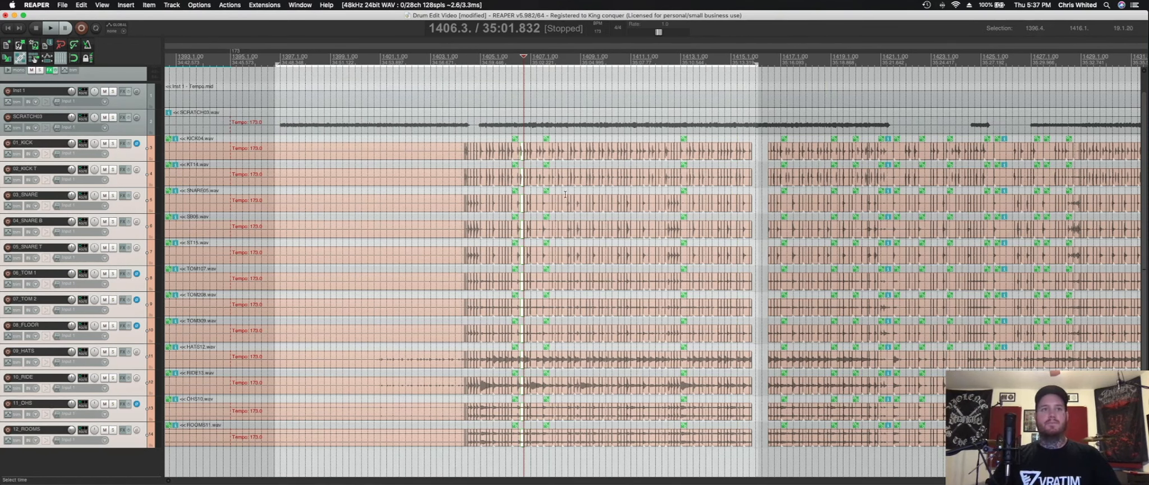
Set up a file render with Stems (selected tracks) as the source and Time selection as the bounds
{"action": "left_click", "coordinate": [62, 4]}
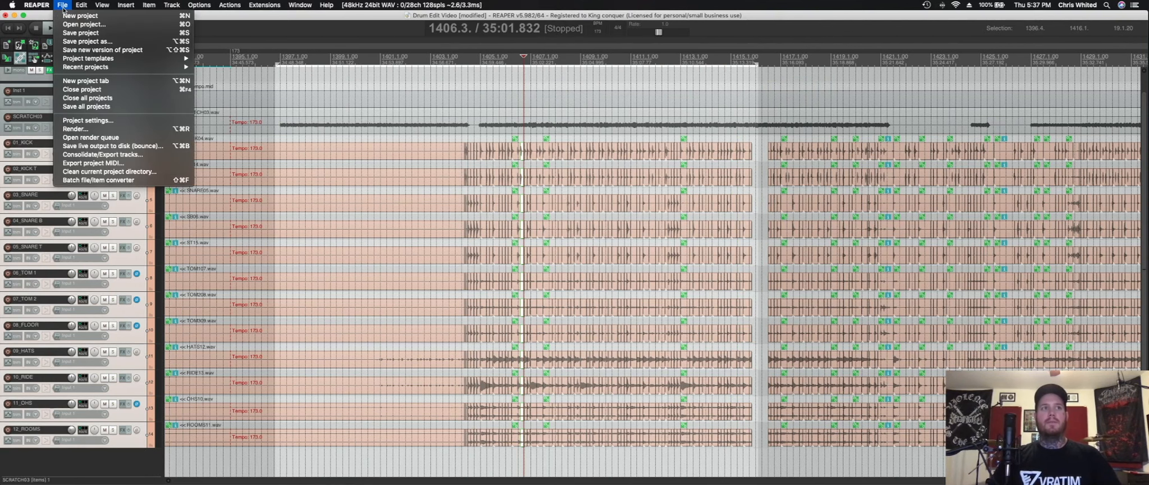
{"action": "left_click", "coordinate": [83, 131]}
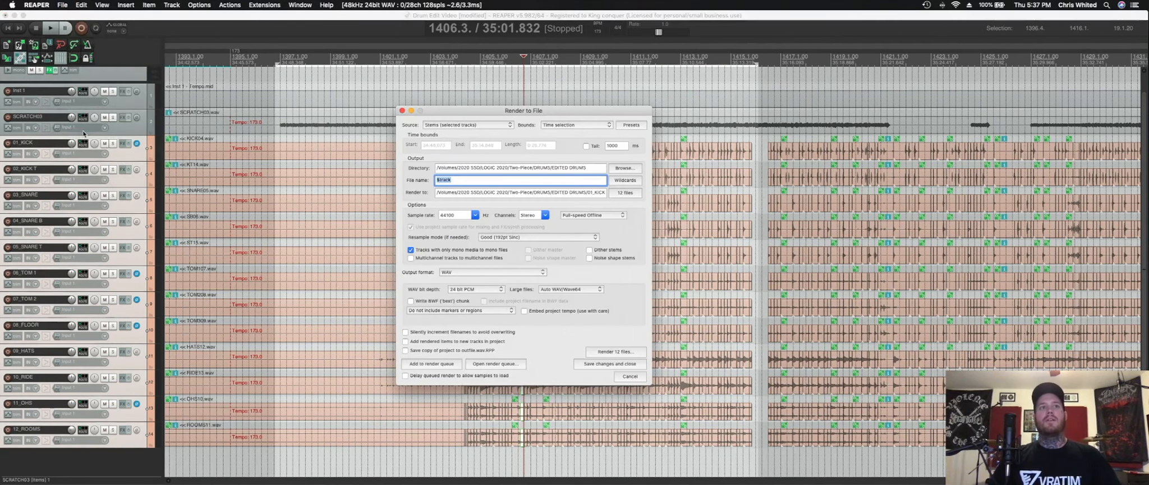
{"action": "left_click", "coordinate": [510, 128]}
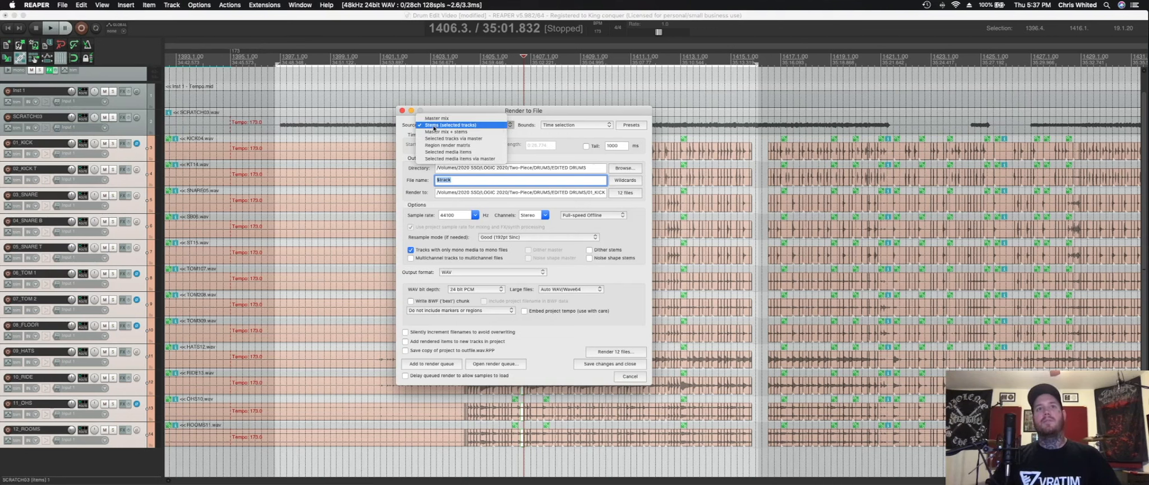
{"action": "left_click", "coordinate": [465, 125]}
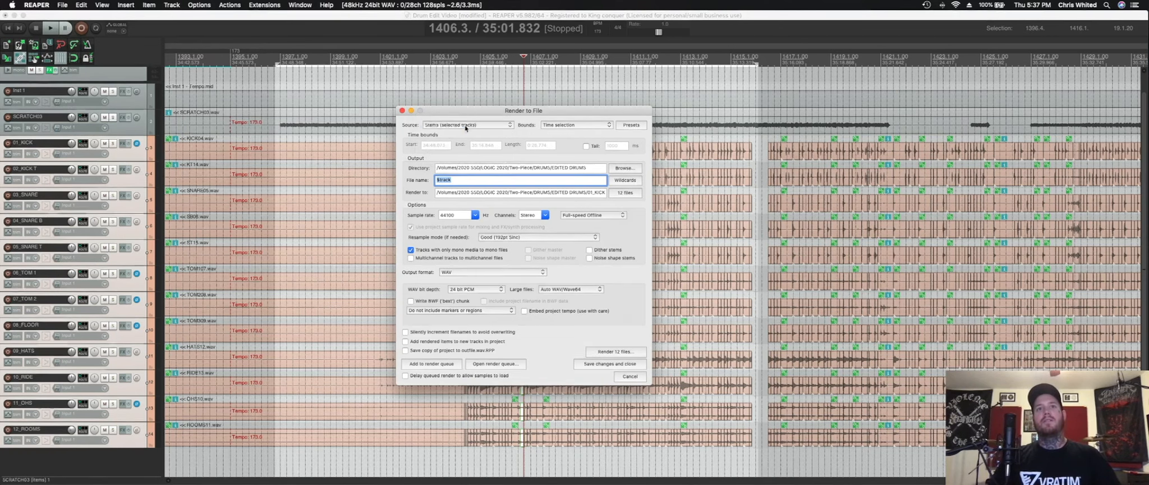
{"action": "left_click", "coordinate": [574, 127]}
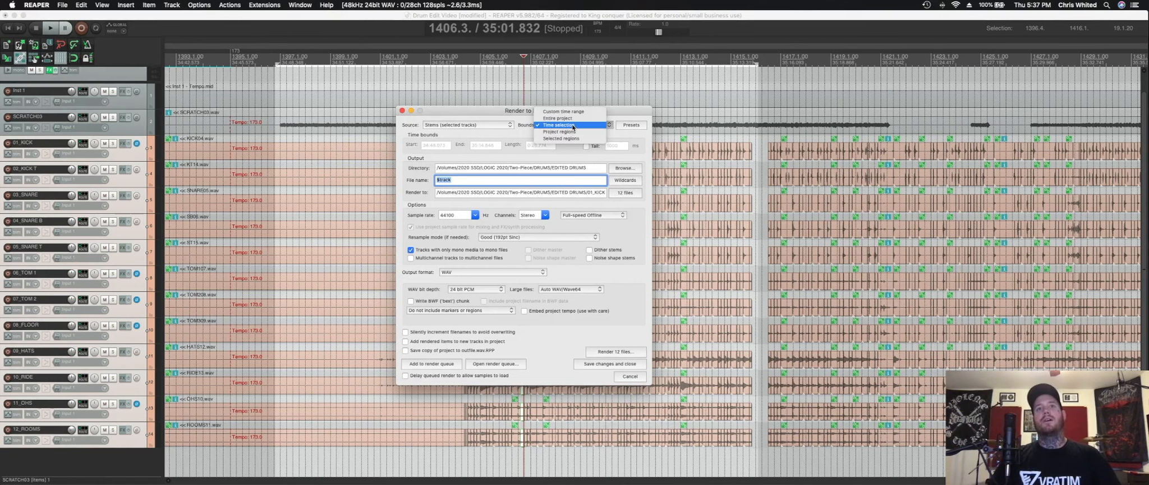
{"action": "left_click", "coordinate": [573, 128]}
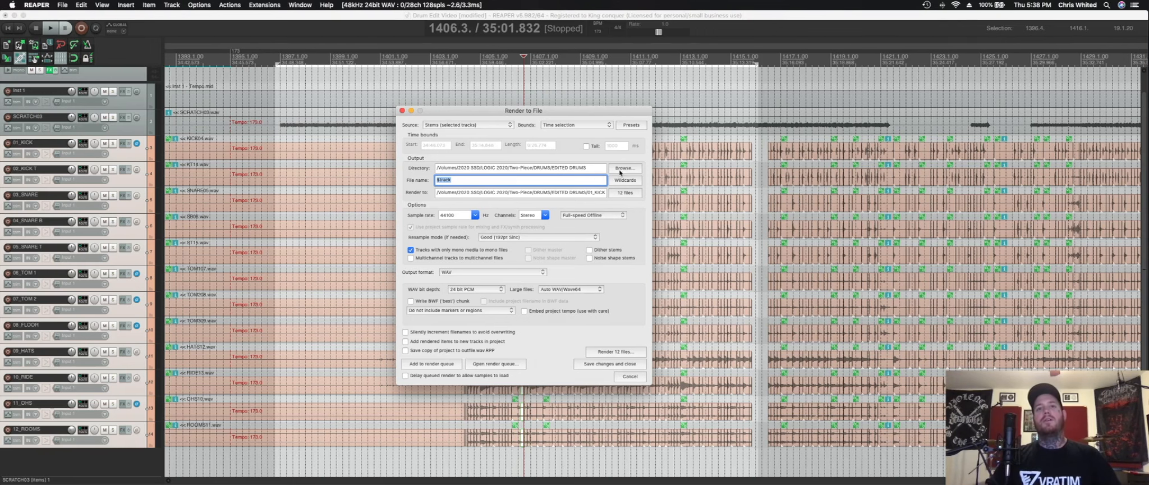
Set the render's output directory to the Live Drum Edits folder on the LaCie volume
{"action": "left_click", "coordinate": [620, 171]}
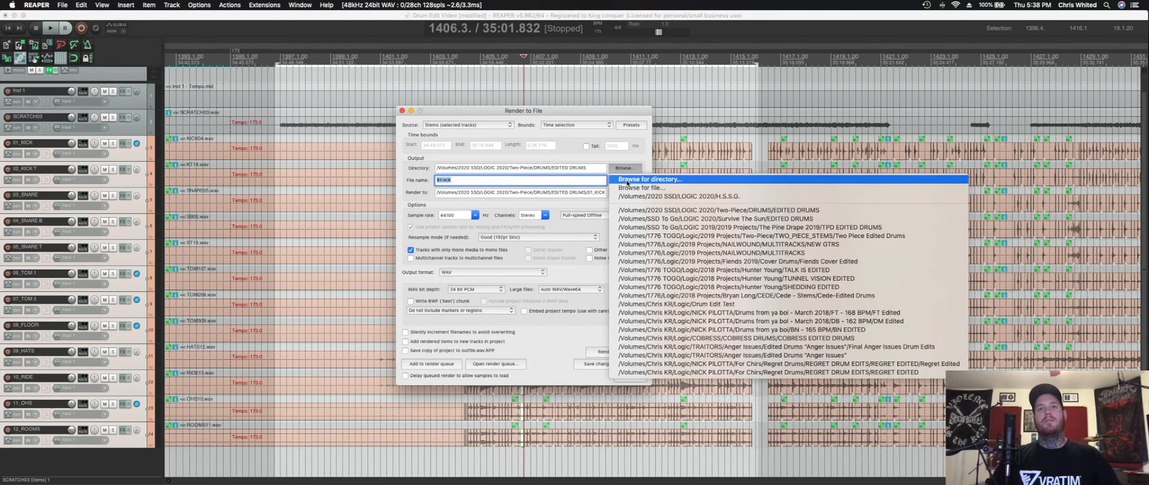
{"action": "left_click", "coordinate": [625, 179]}
{"action": "key", "text": "Escape"}
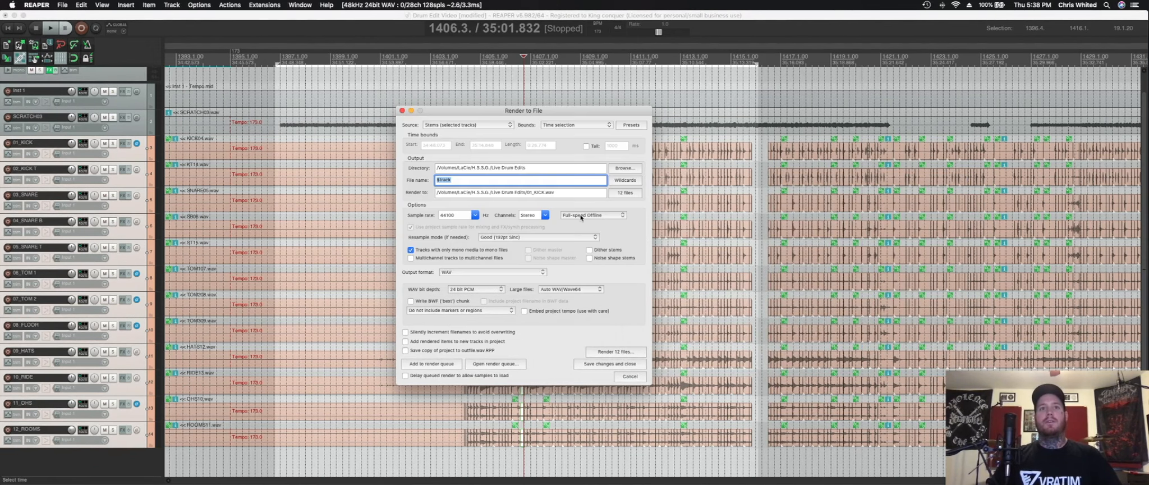
{"action": "left_click_drag", "start_coordinate": [567, 112], "coordinate": [566, 110]}
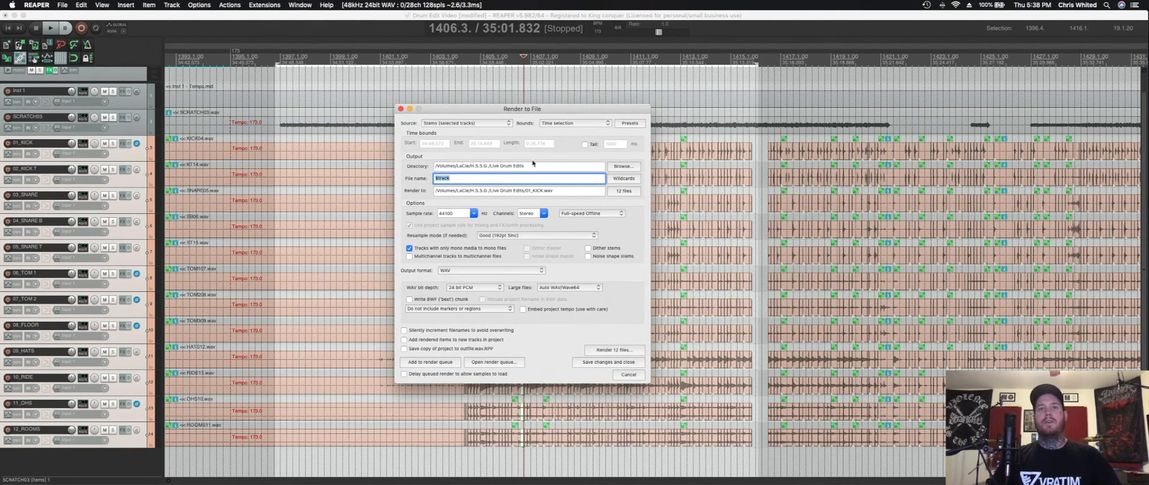
Name the output files with the $track wildcard and render the 12 drum stems
{"action": "left_click", "coordinate": [624, 179]}
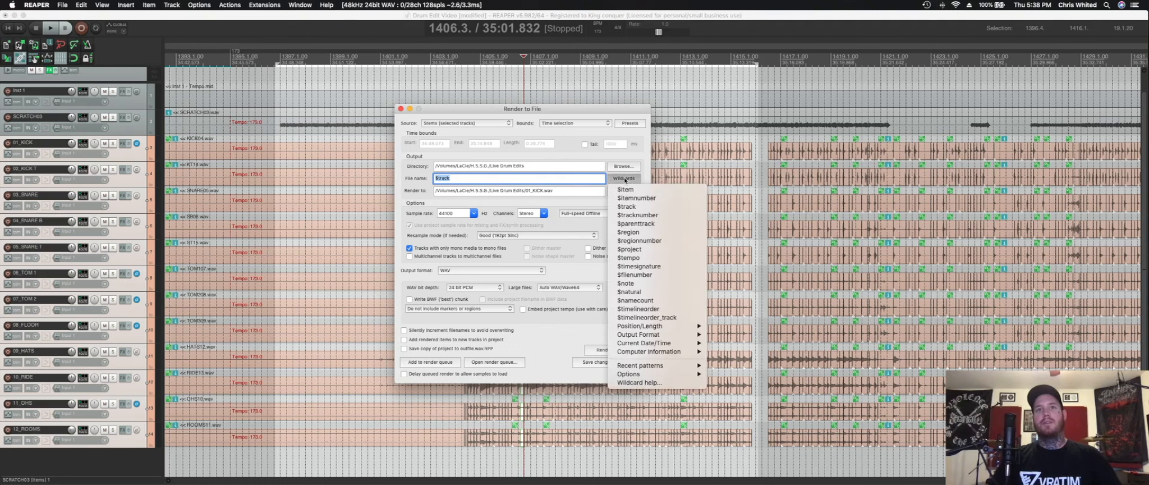
{"action": "left_click", "coordinate": [626, 207]}
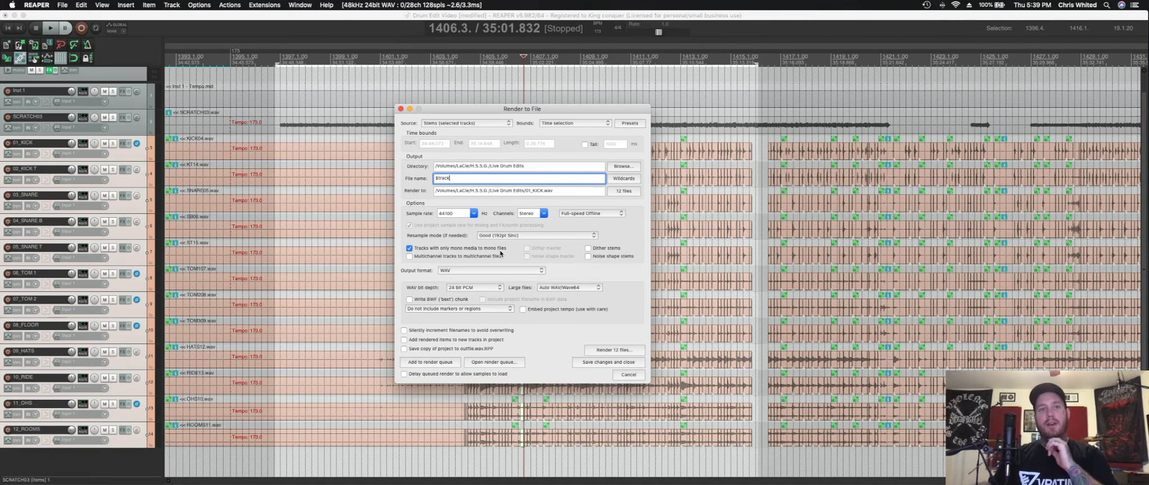
{"action": "left_click", "coordinate": [609, 350]}
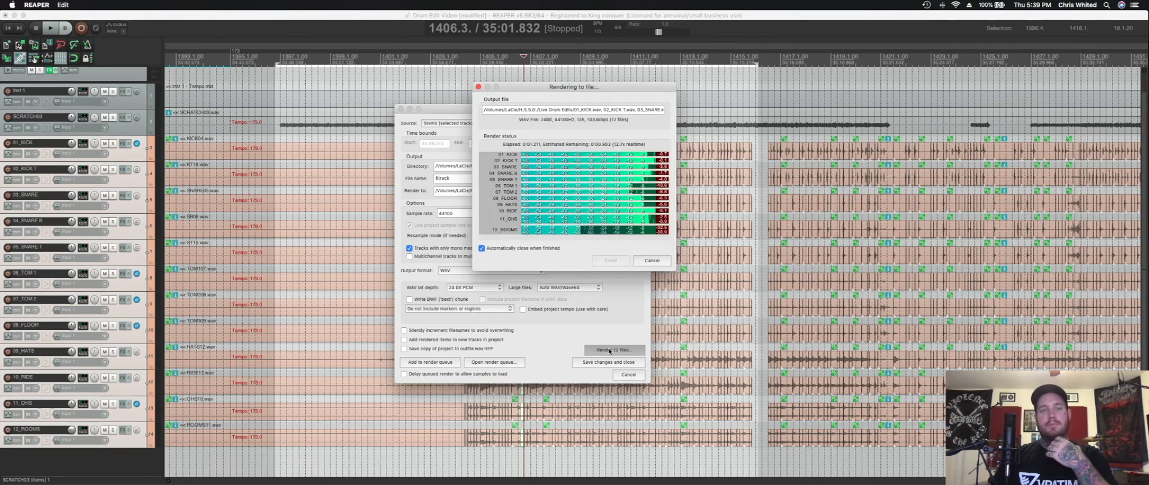